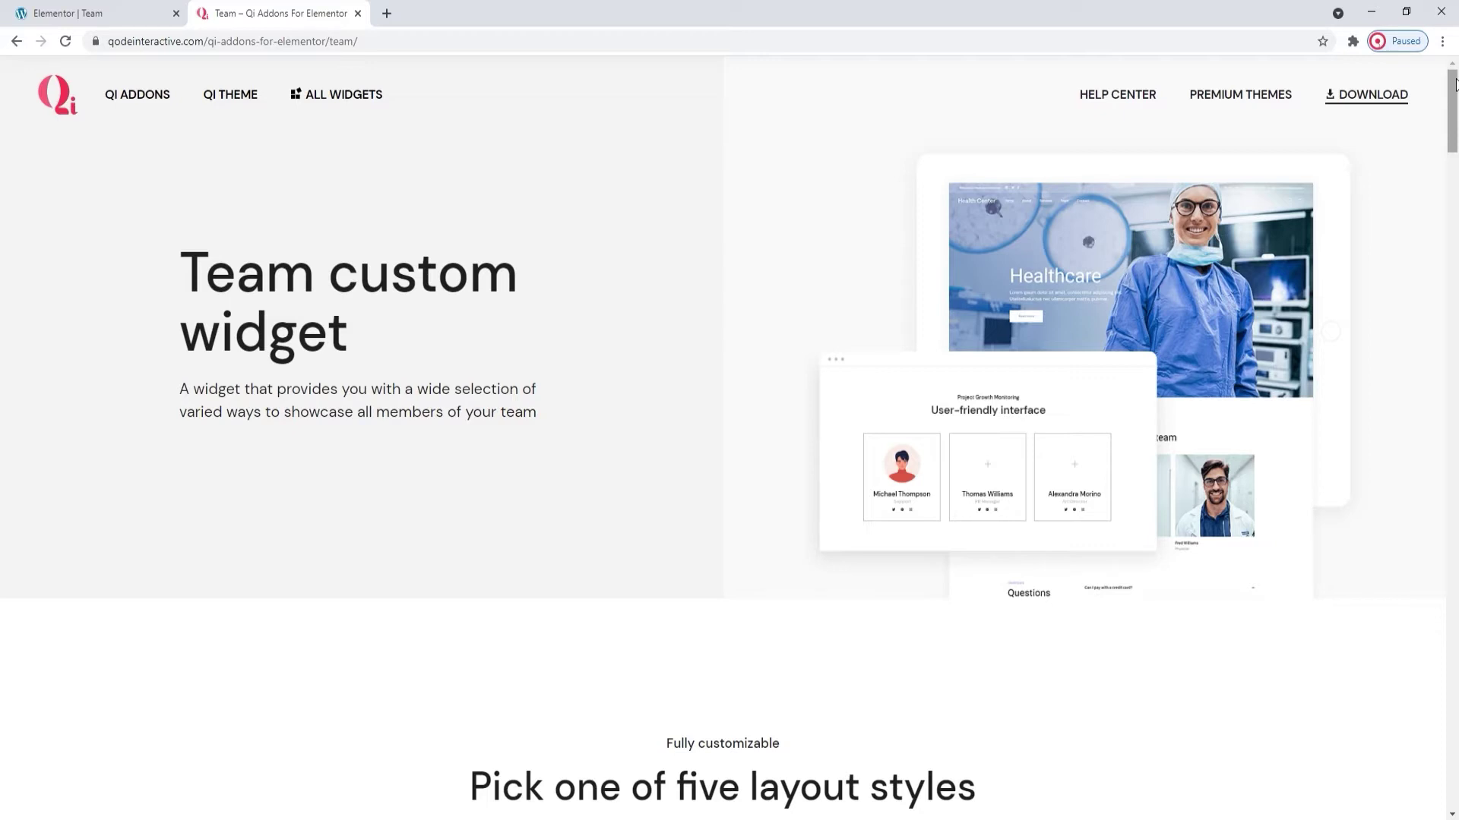
- Scroll through the Qi Team layout examples, then return to the Elementor Team editor tab
{"action": "left_click_drag", "start_coordinate": [1454, 84], "coordinate": [1454, 147]}
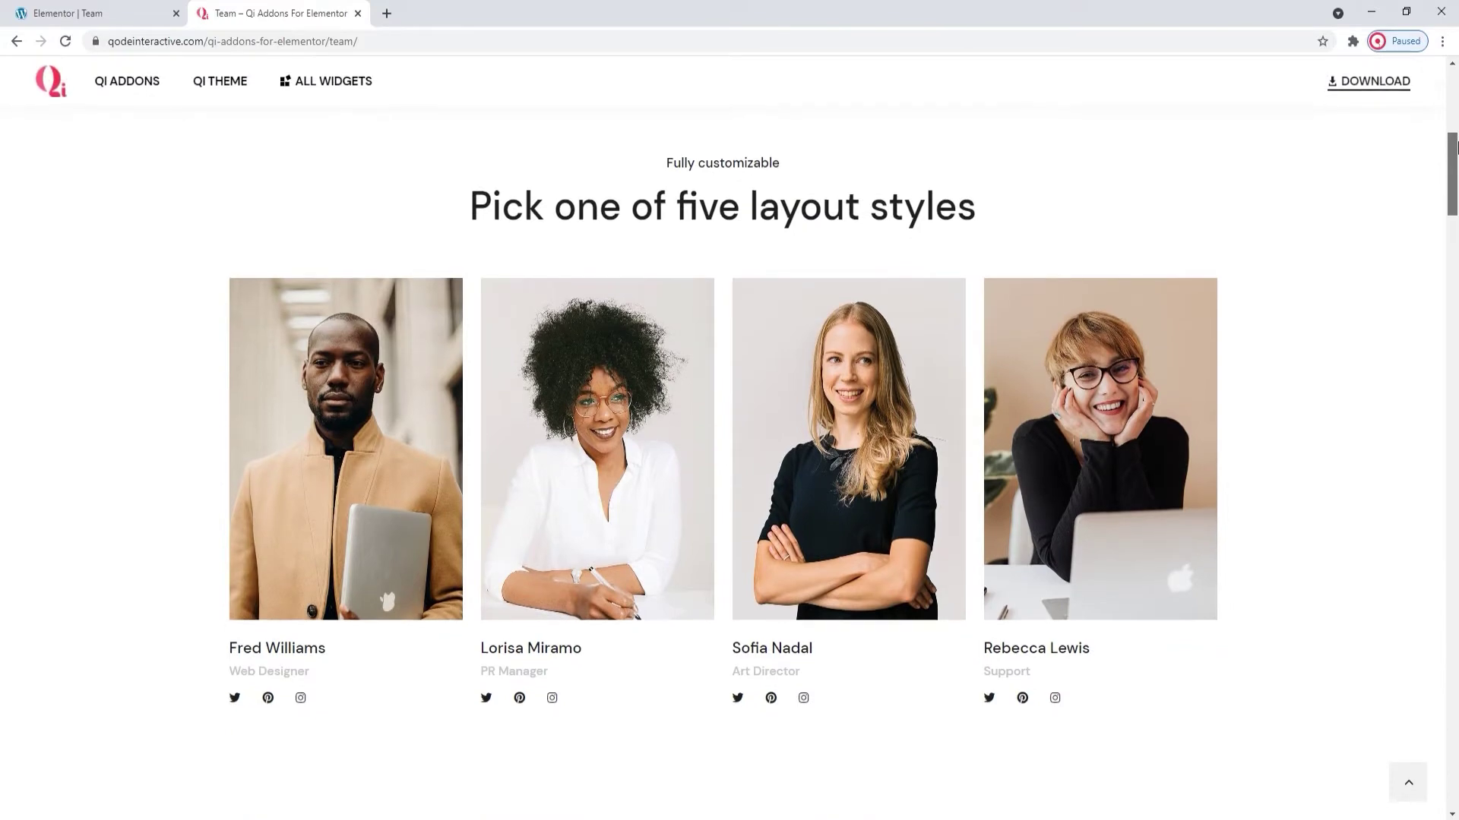
{"action": "left_click", "coordinate": [1451, 176]}
{"action": "left_click_drag", "start_coordinate": [1451, 176], "coordinate": [1454, 231]}
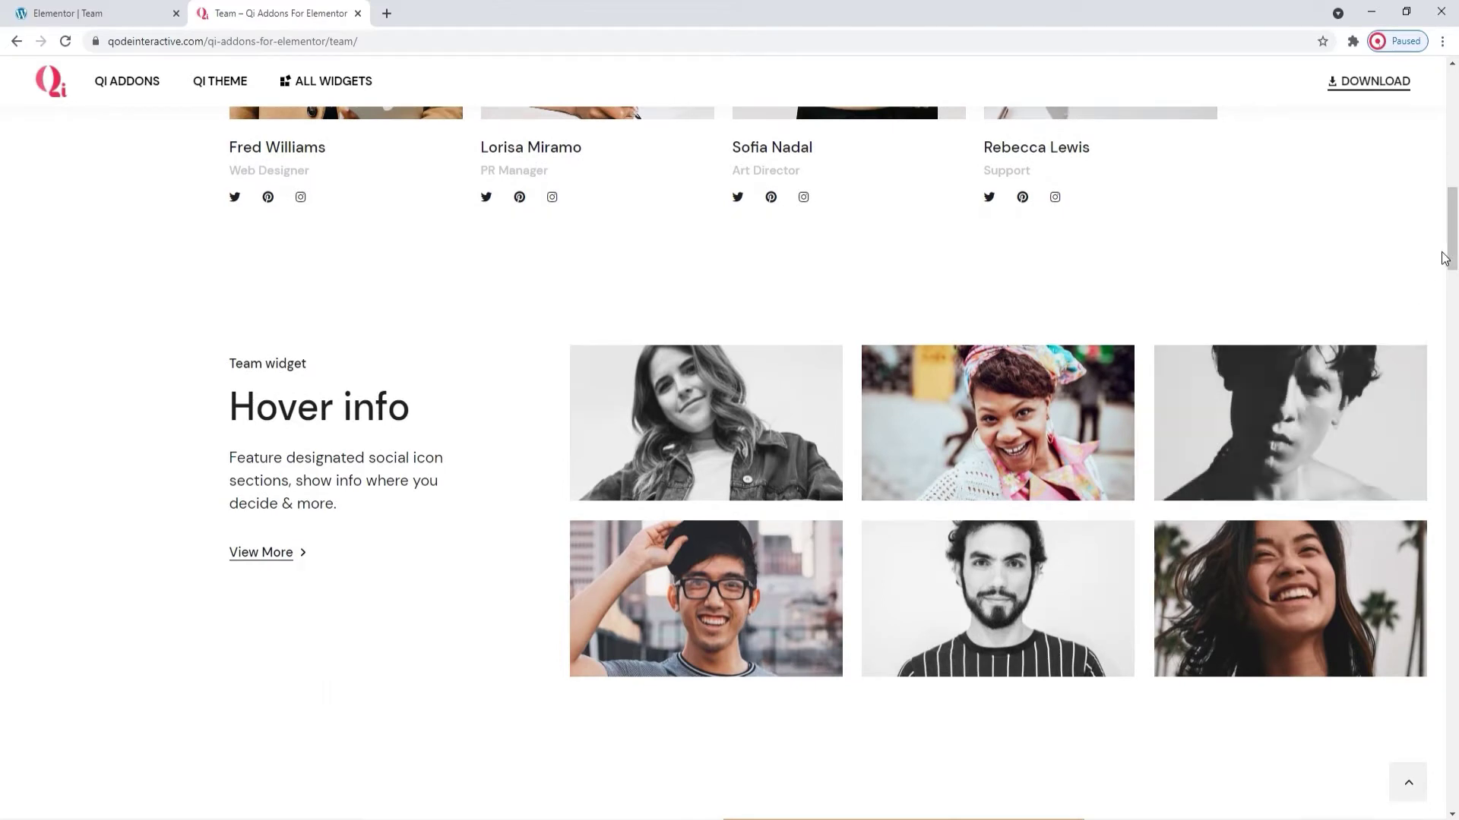
{"action": "left_click", "coordinate": [1454, 232]}
{"action": "left_click_drag", "start_coordinate": [1454, 232], "coordinate": [1454, 310]}
{"action": "mouse_move", "coordinate": [1378, 290]}
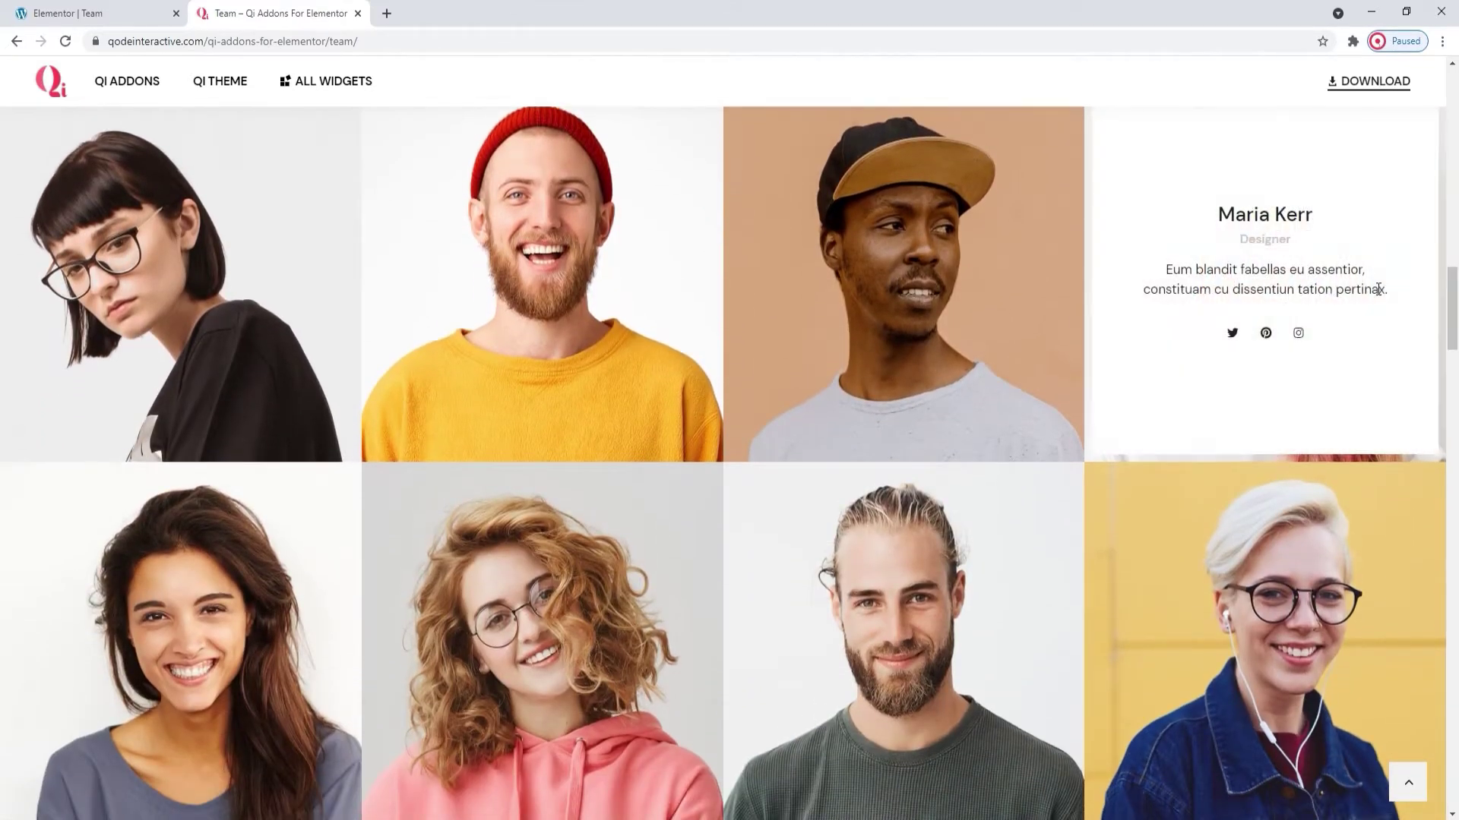
{"action": "left_click_drag", "start_coordinate": [1454, 306], "coordinate": [1455, 532]}
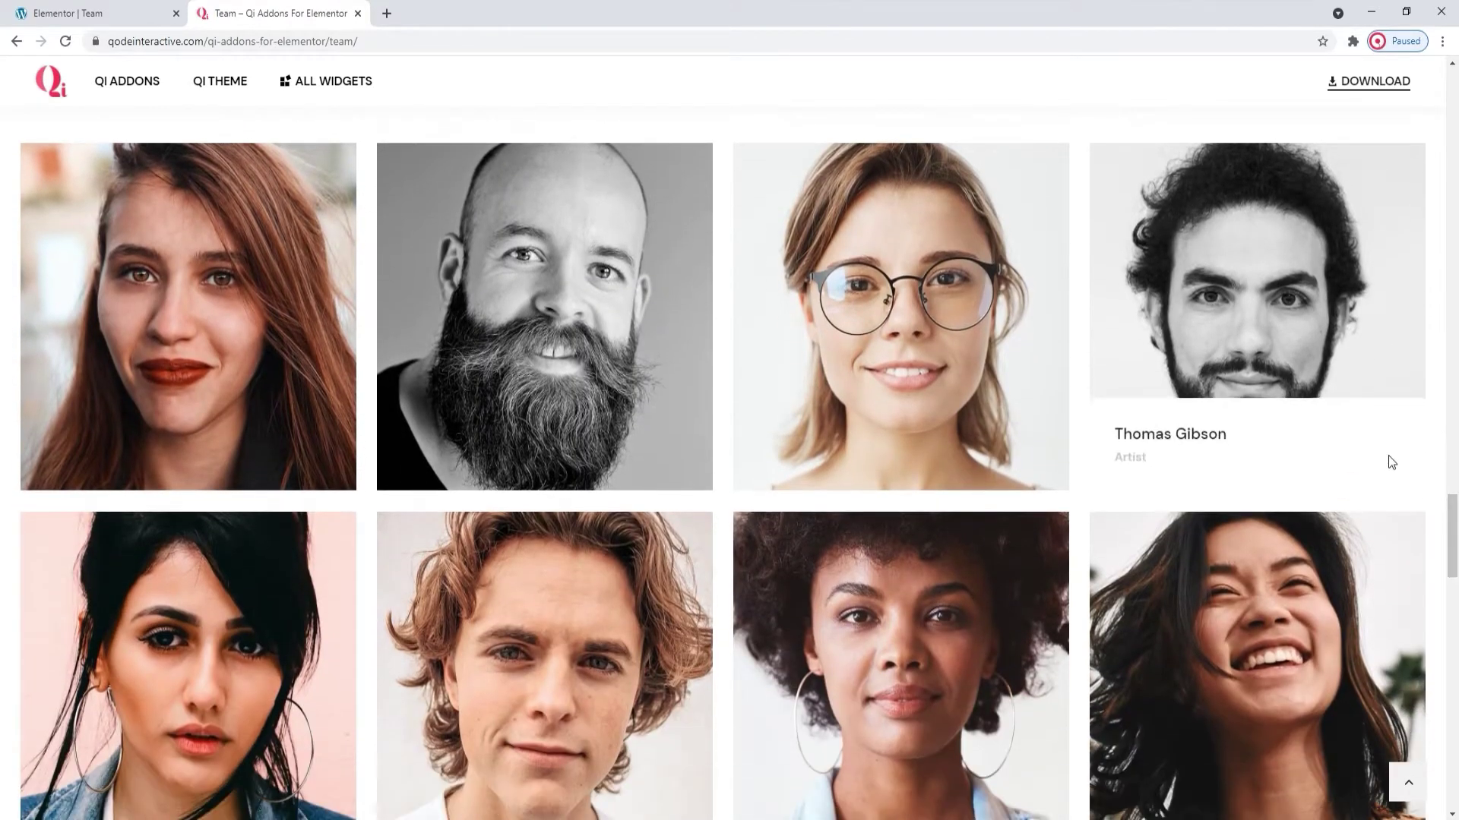
{"action": "left_click_drag", "start_coordinate": [1456, 515], "coordinate": [1456, 684]}
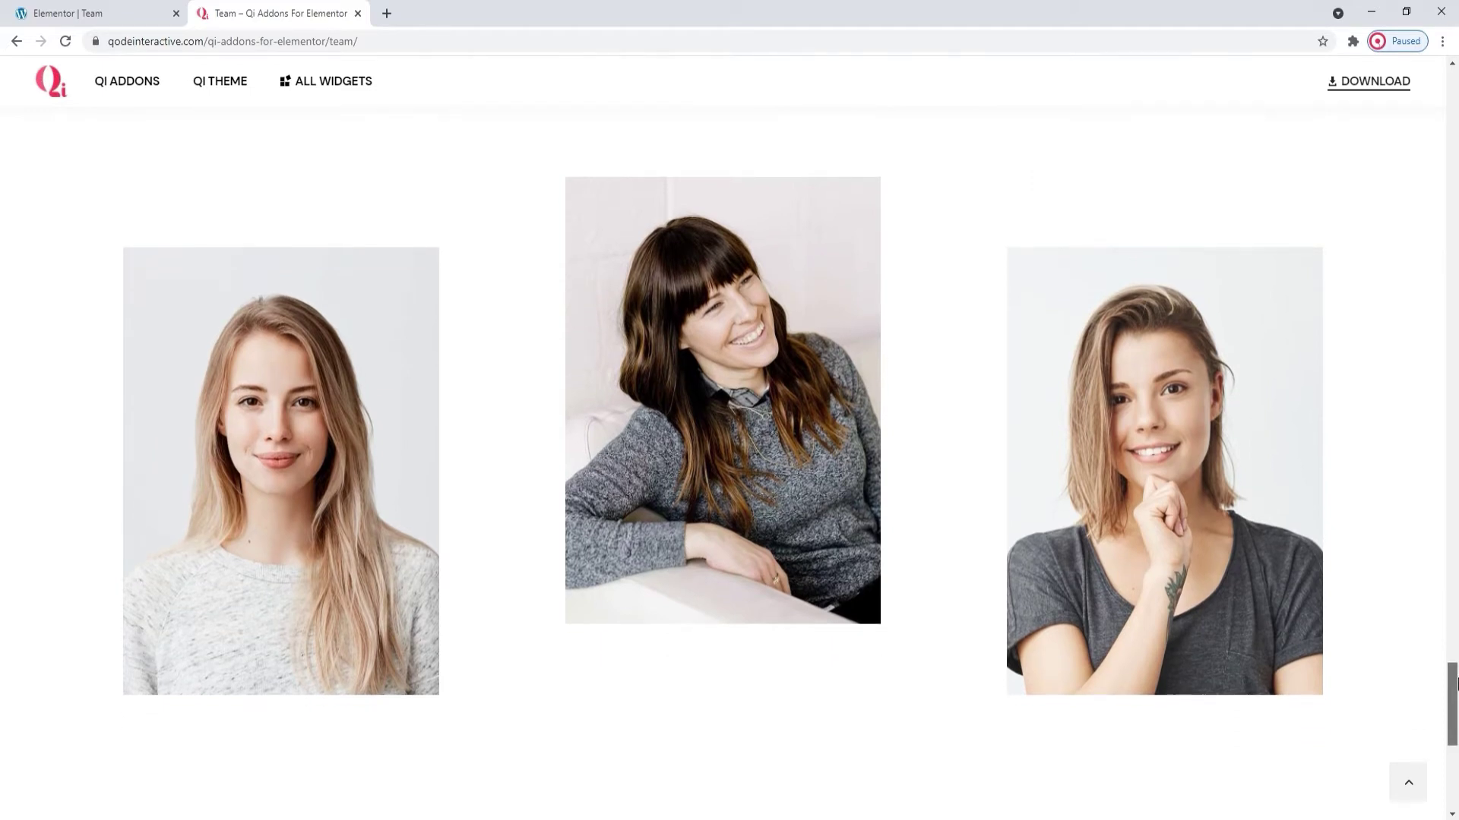
{"action": "left_click_drag", "start_coordinate": [1455, 684], "coordinate": [1455, 703]}
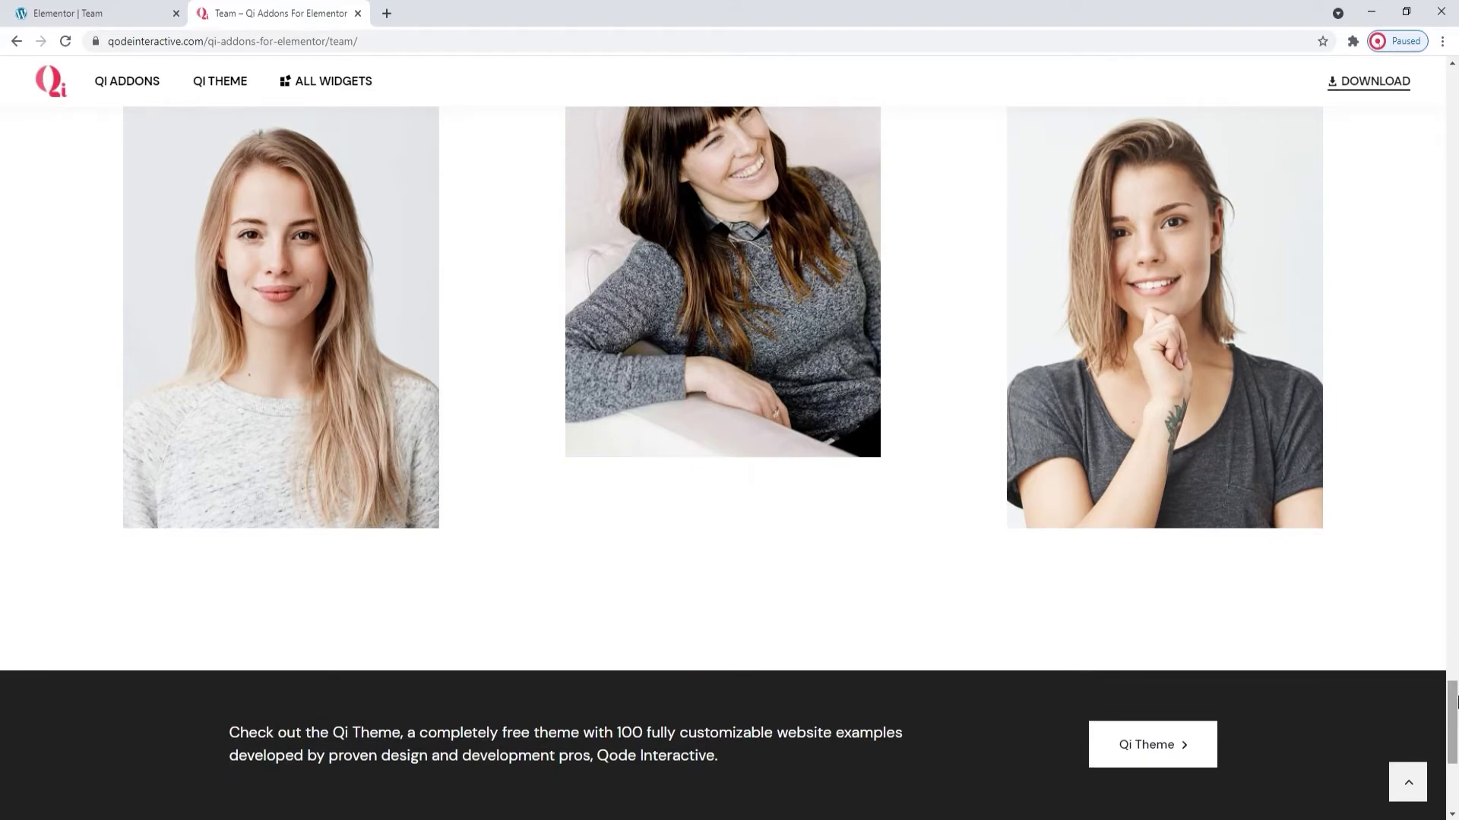
{"action": "left_click", "coordinate": [76, 13]}
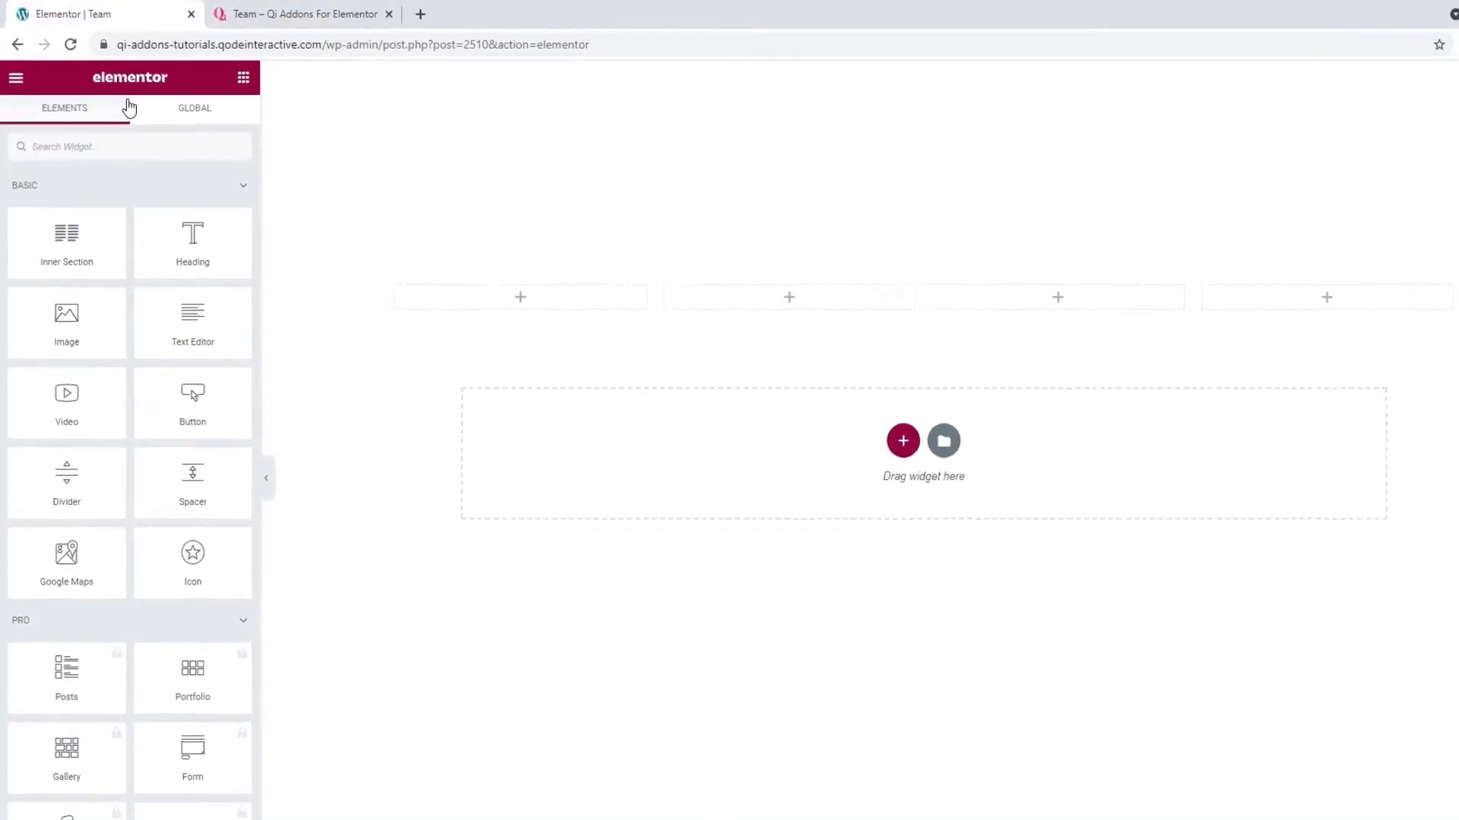
- Search for 'team' and drop the Qi Team widget into the first column
{"action": "left_click", "coordinate": [136, 140]}
{"action": "type", "text": "te"}
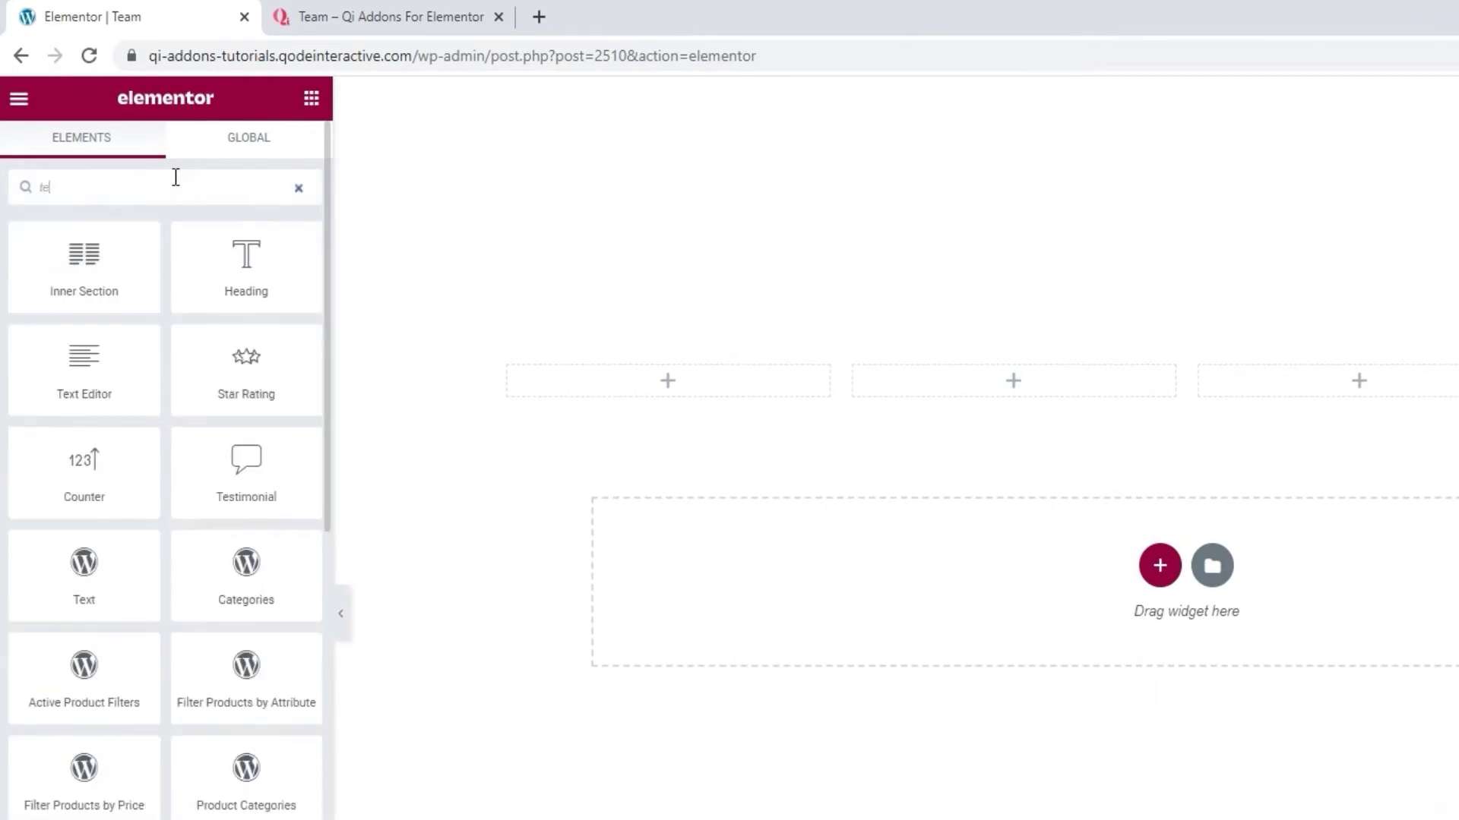
{"action": "type", "text": "am"}
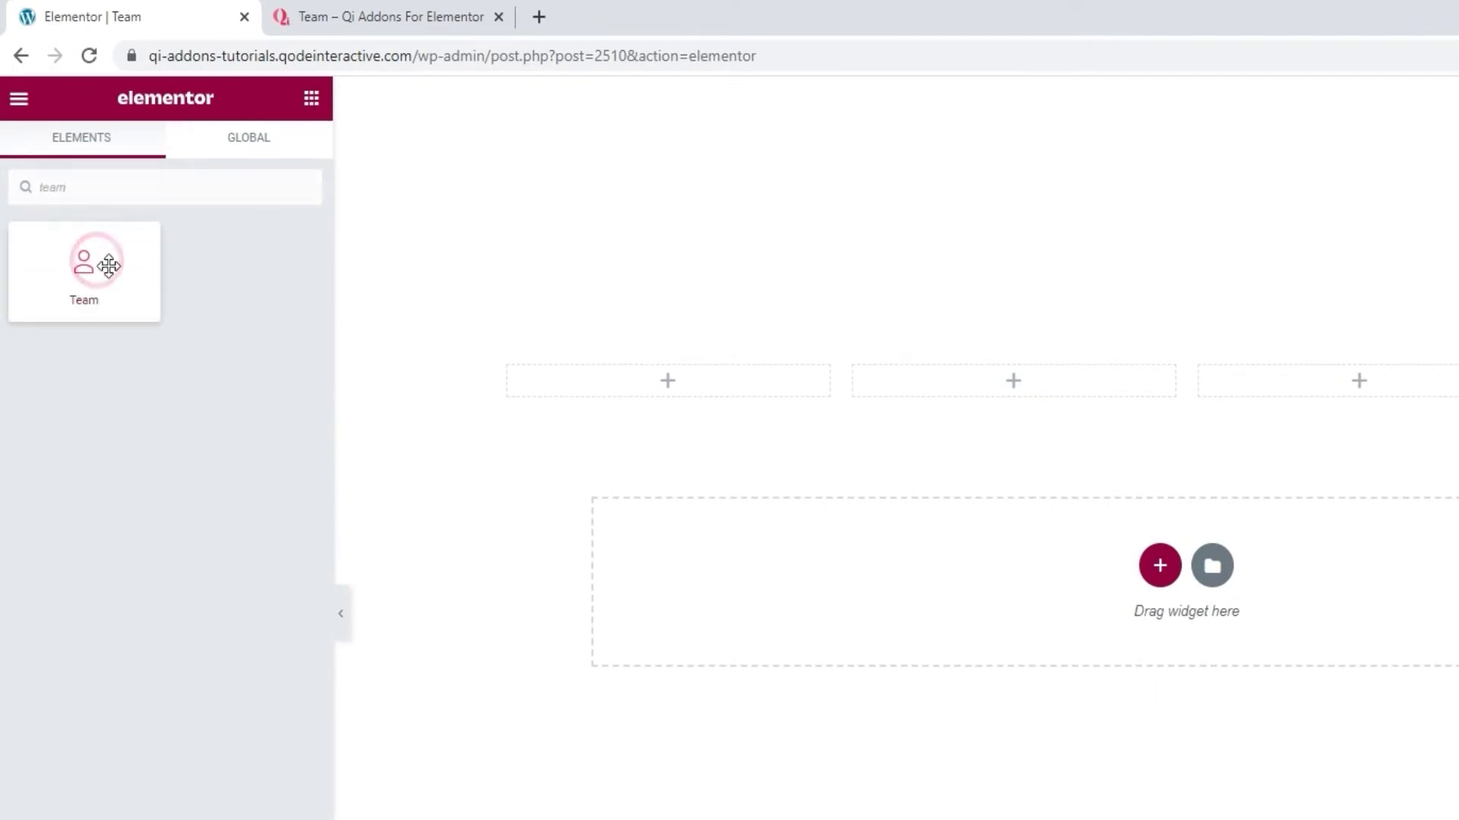
{"action": "left_click_drag", "start_coordinate": [109, 265], "coordinate": [547, 384]}
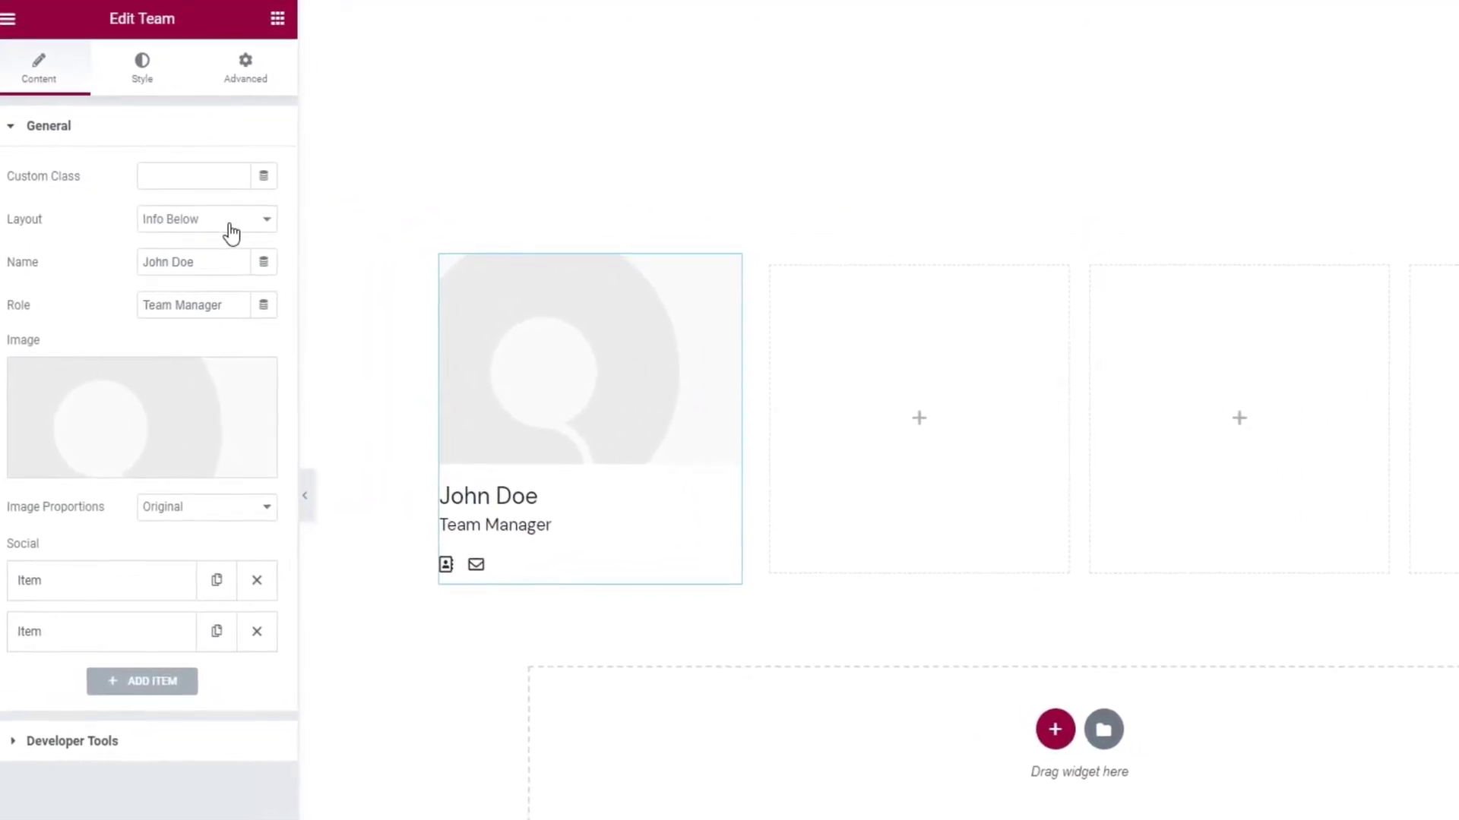
{"action": "left_click", "coordinate": [228, 233]}
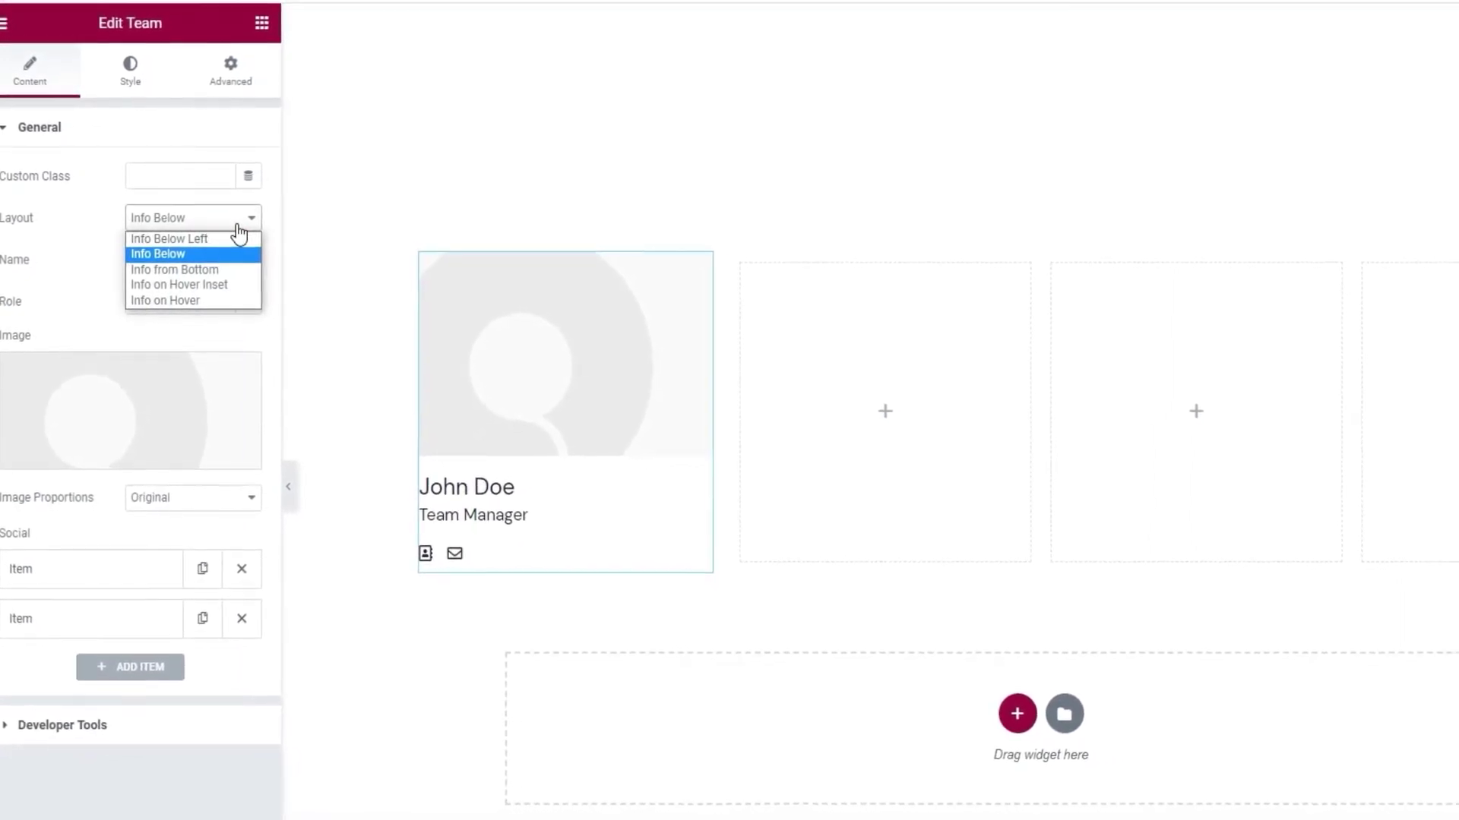
- Try the Info Below Left, Info from Bottom, Info on Hover Inset and Info on Hover layouts, ending on Info Below
{"action": "left_click", "coordinate": [231, 239]}
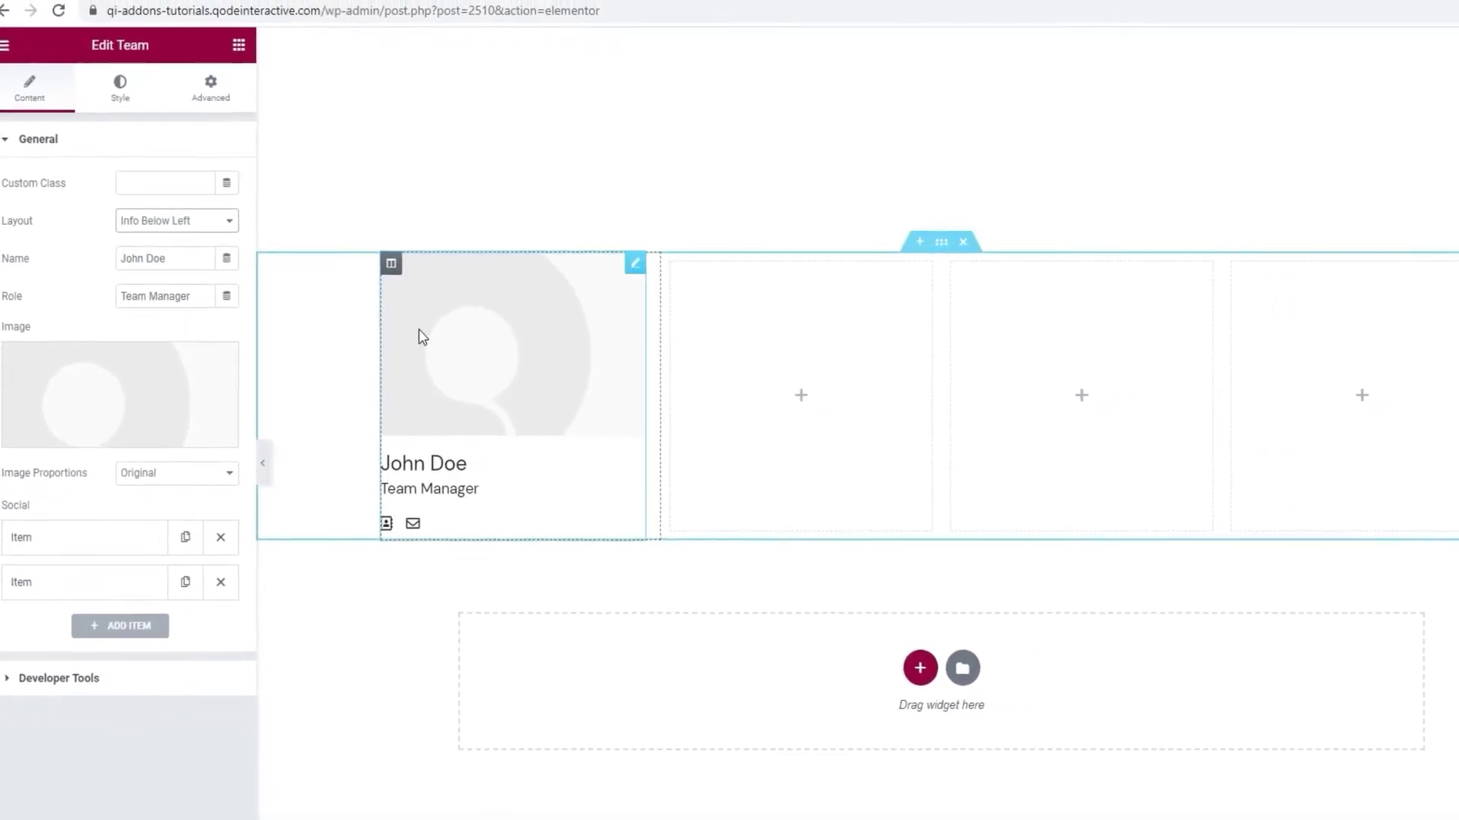
{"action": "left_click", "coordinate": [209, 220]}
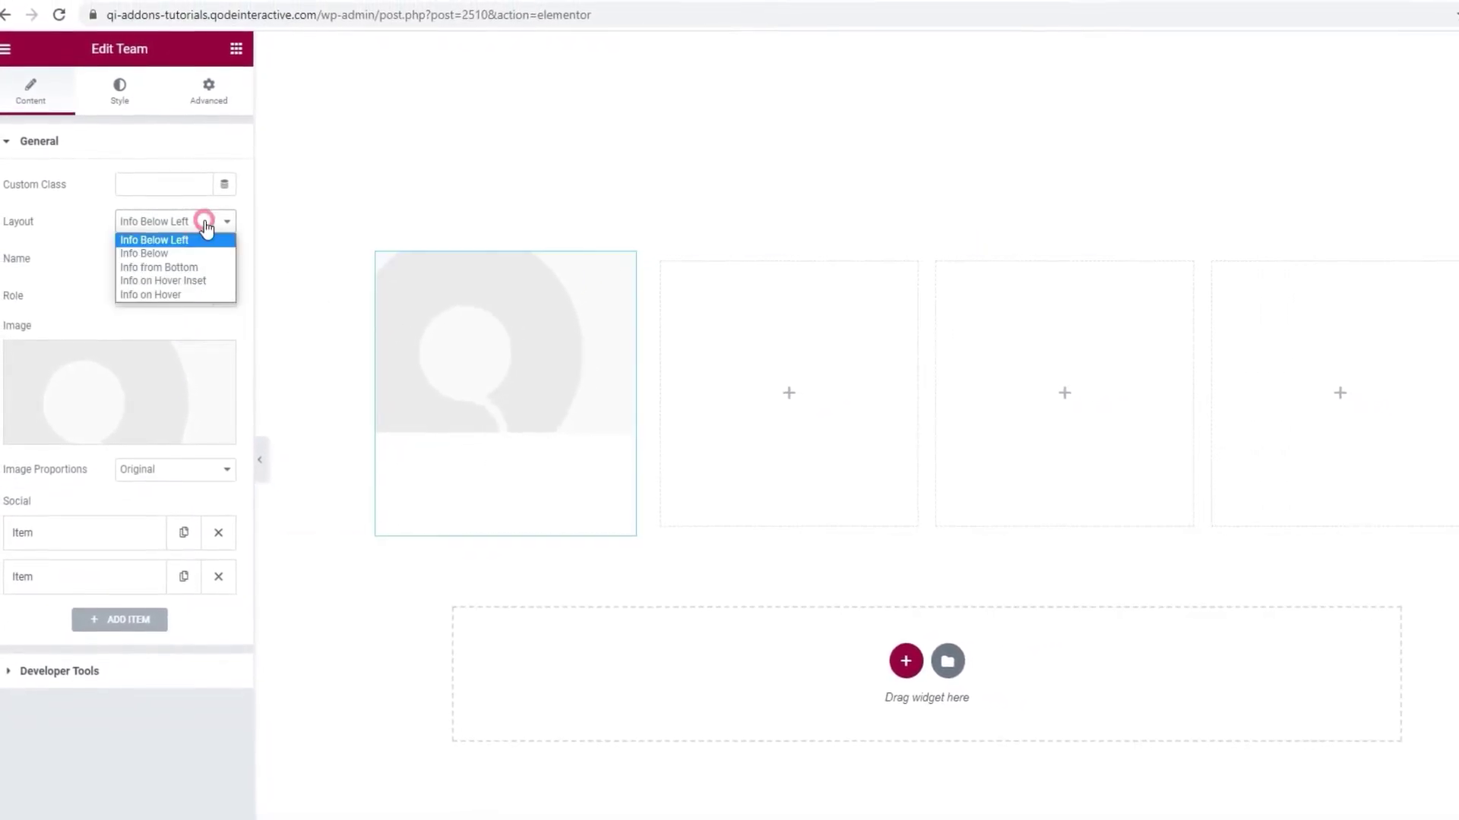
{"action": "left_click", "coordinate": [203, 267]}
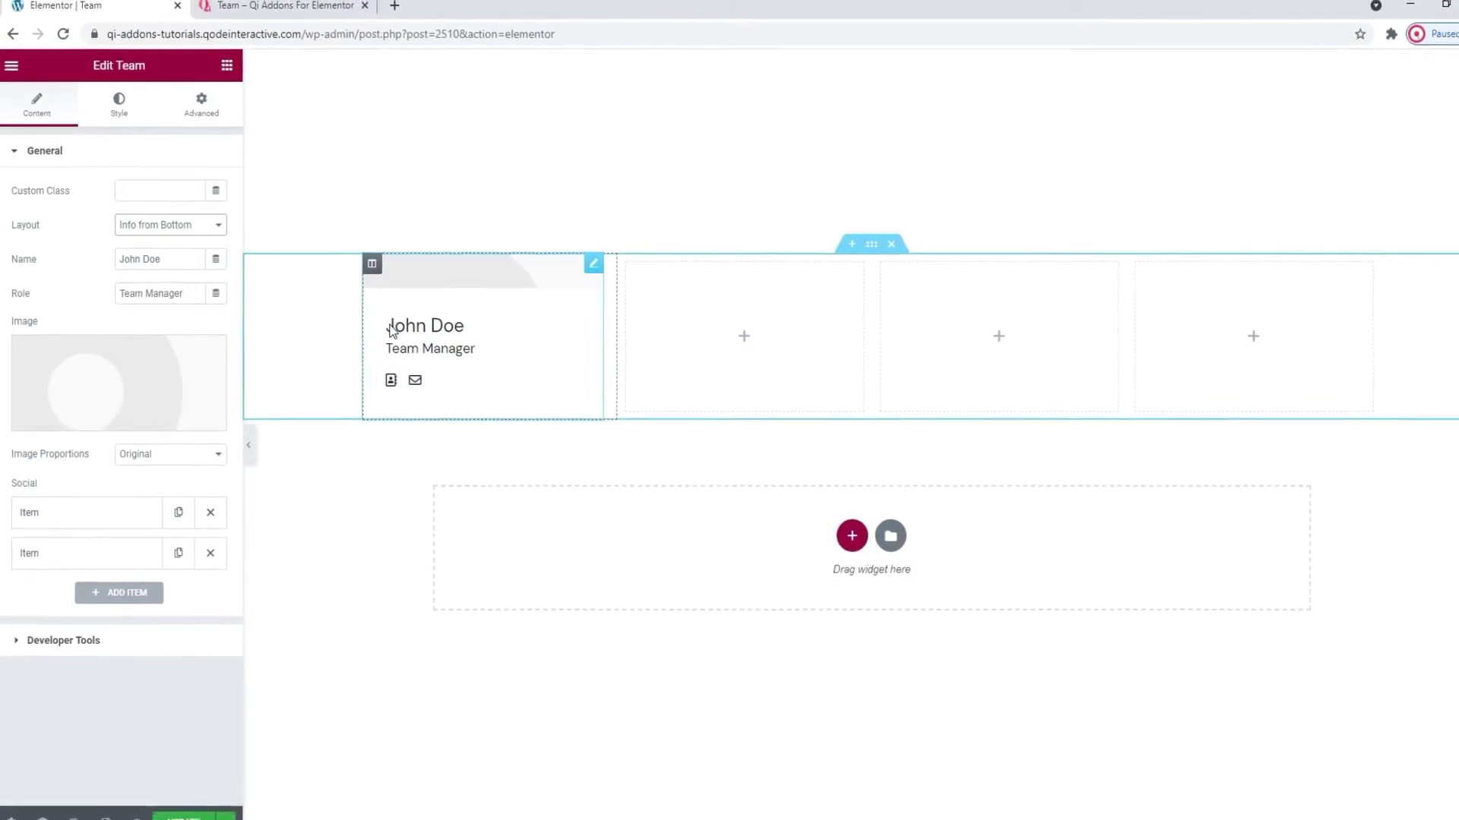
{"action": "left_click", "coordinate": [183, 233]}
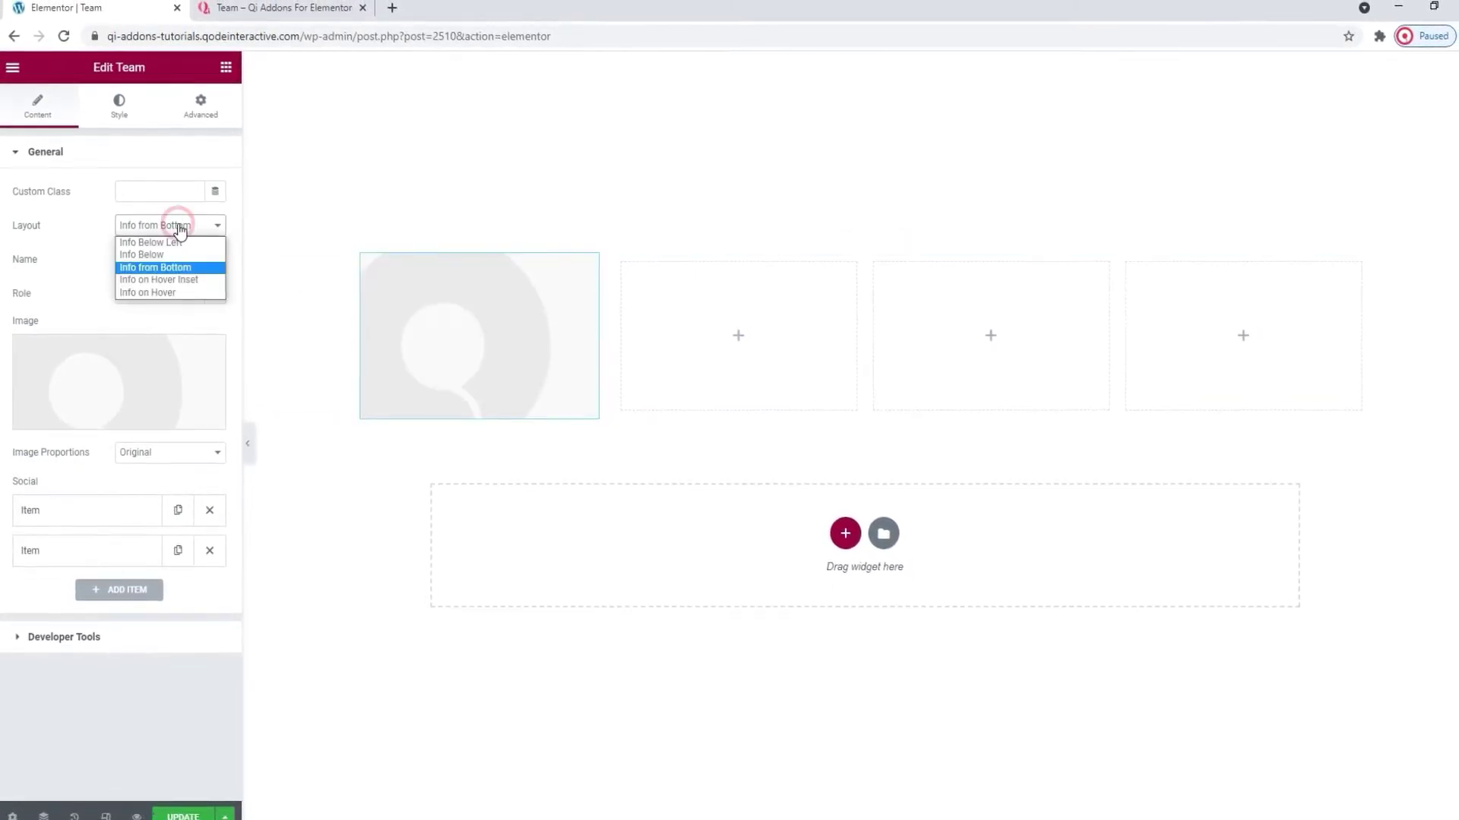
{"action": "left_click", "coordinate": [190, 278]}
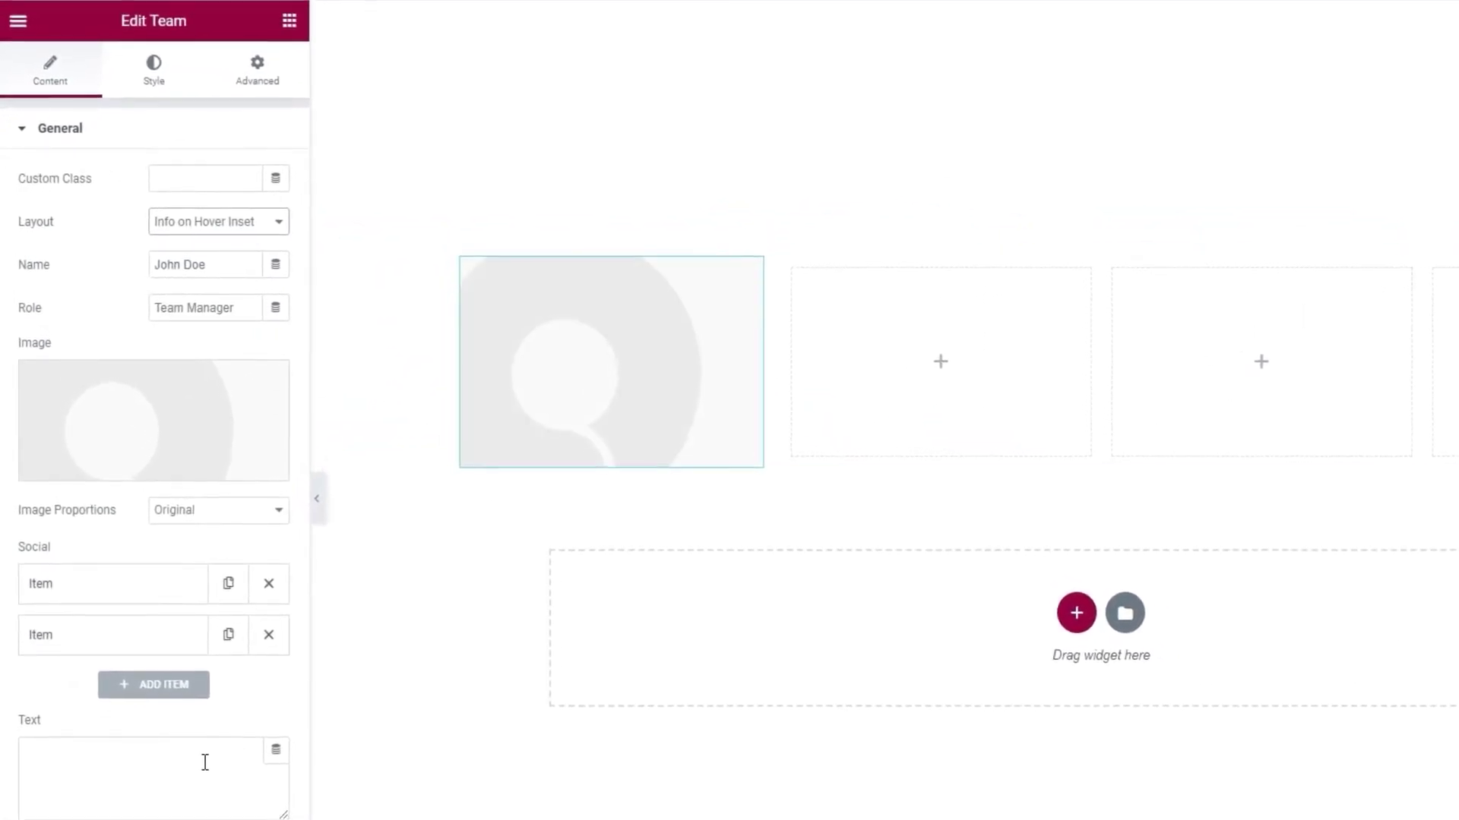
{"action": "left_click", "coordinate": [205, 762]}
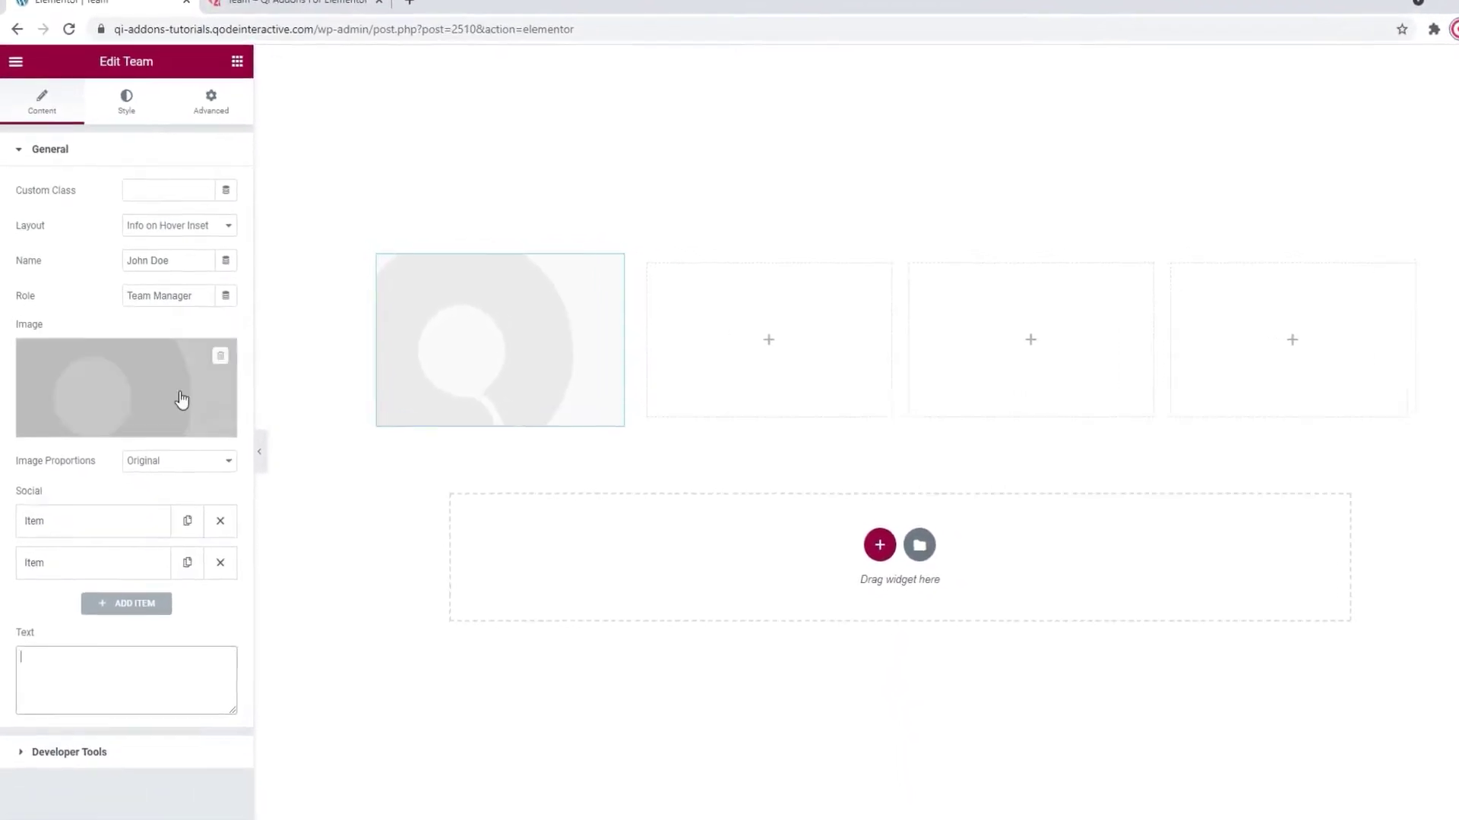
{"action": "left_click", "coordinate": [200, 226]}
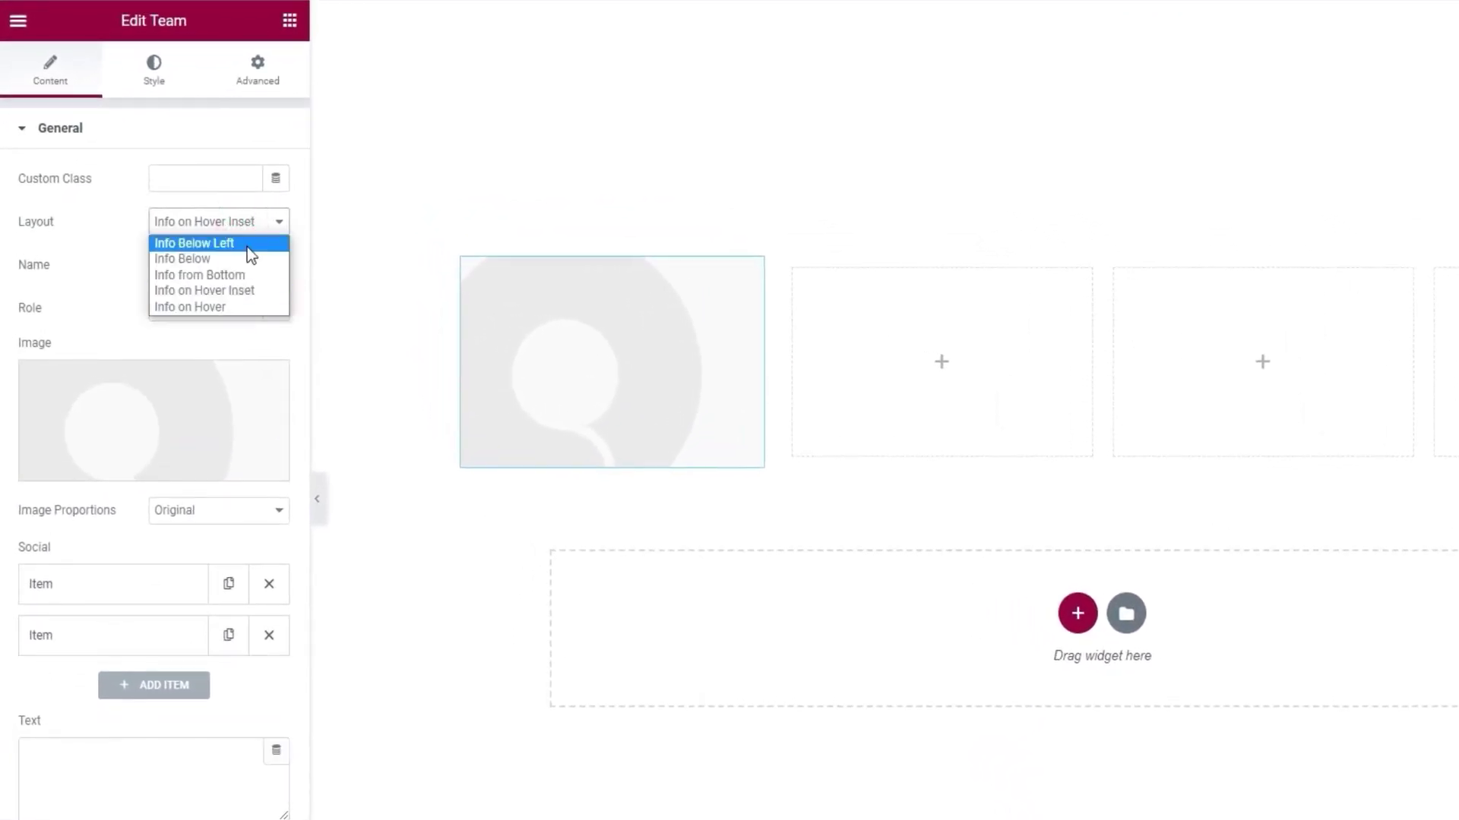
{"action": "left_click", "coordinate": [250, 306]}
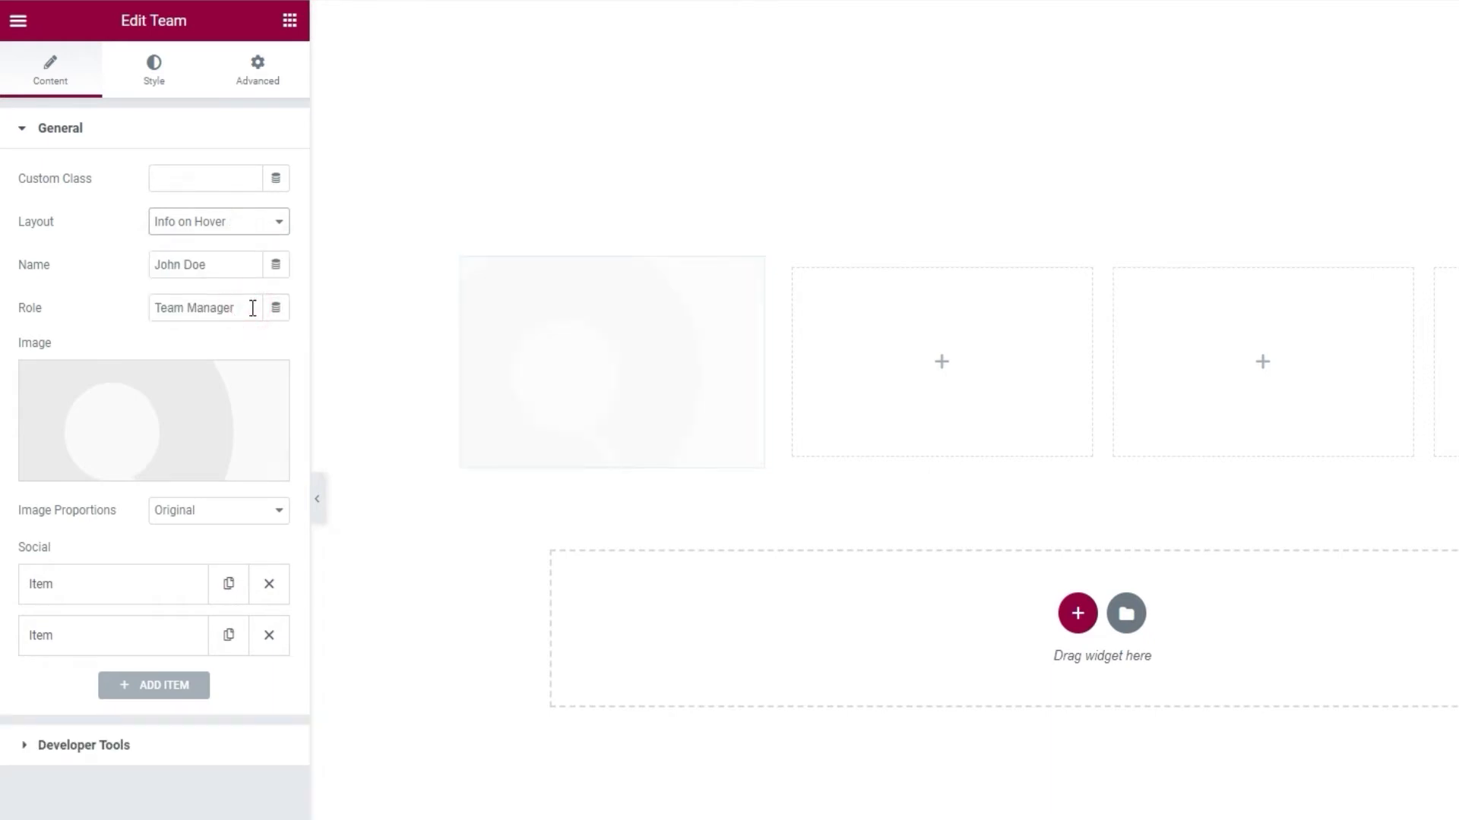
{"action": "mouse_move", "coordinate": [487, 370]}
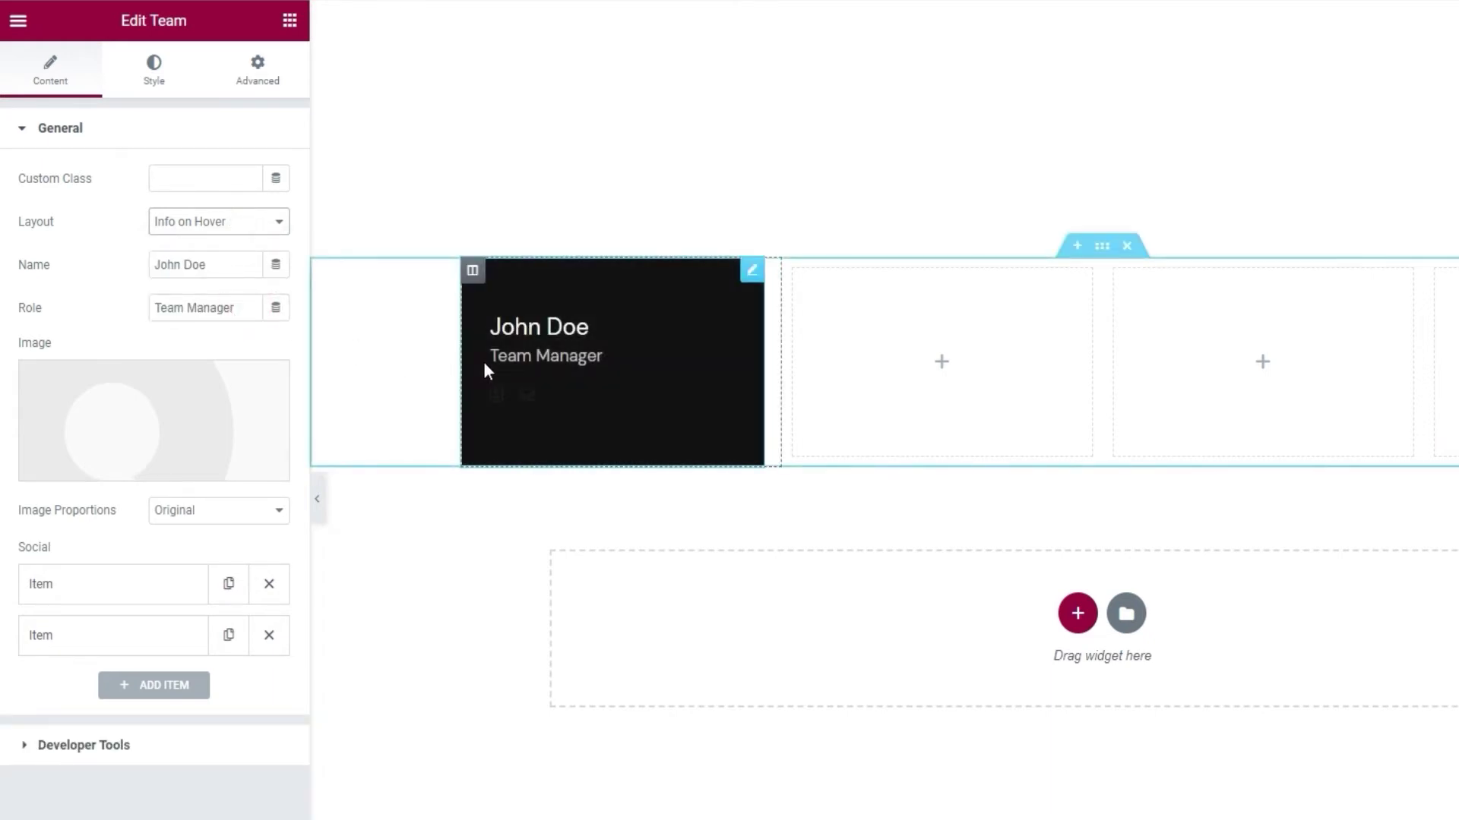
{"action": "left_click", "coordinate": [251, 222]}
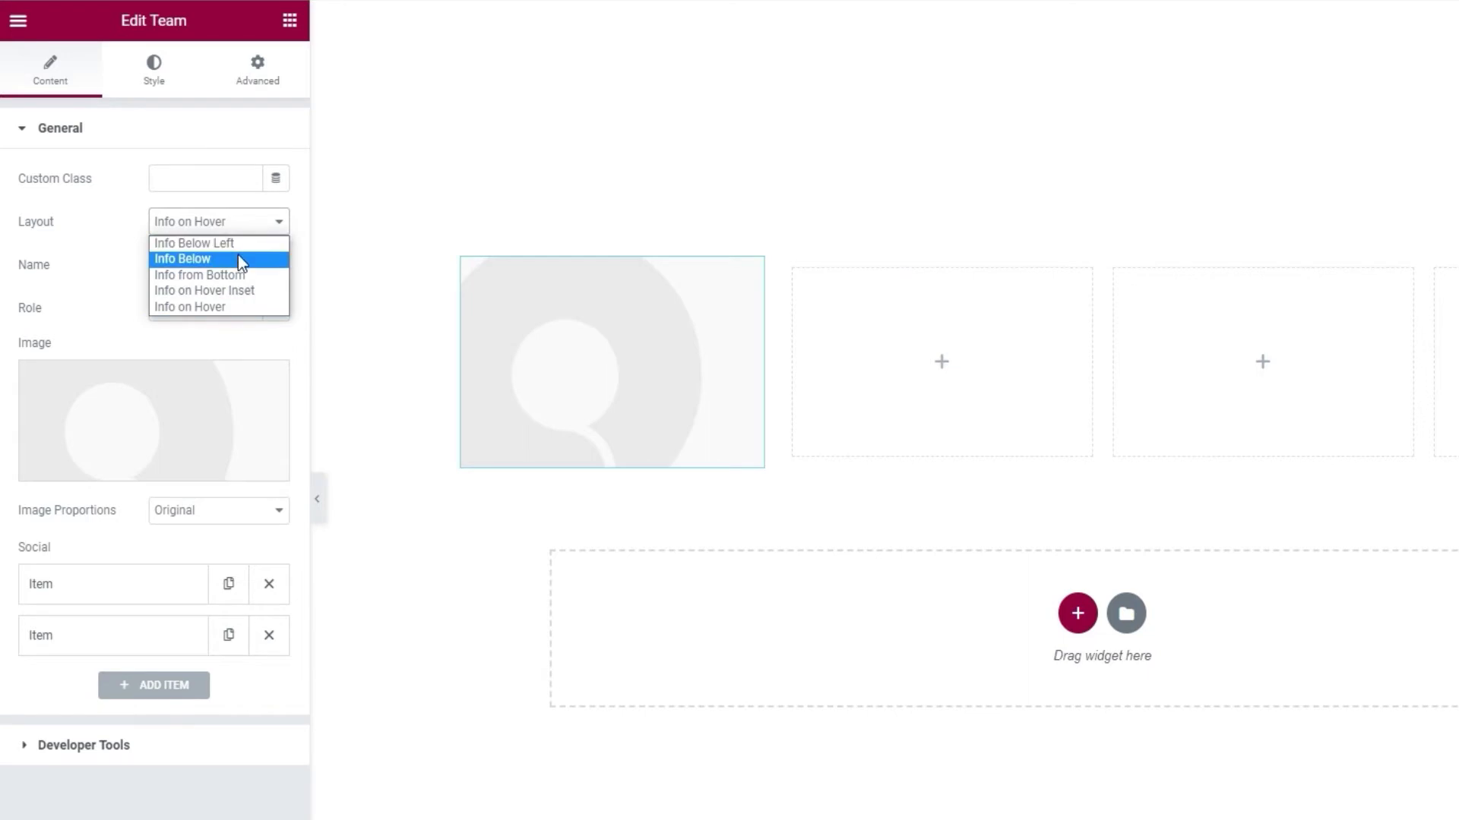
{"action": "left_click", "coordinate": [239, 258]}
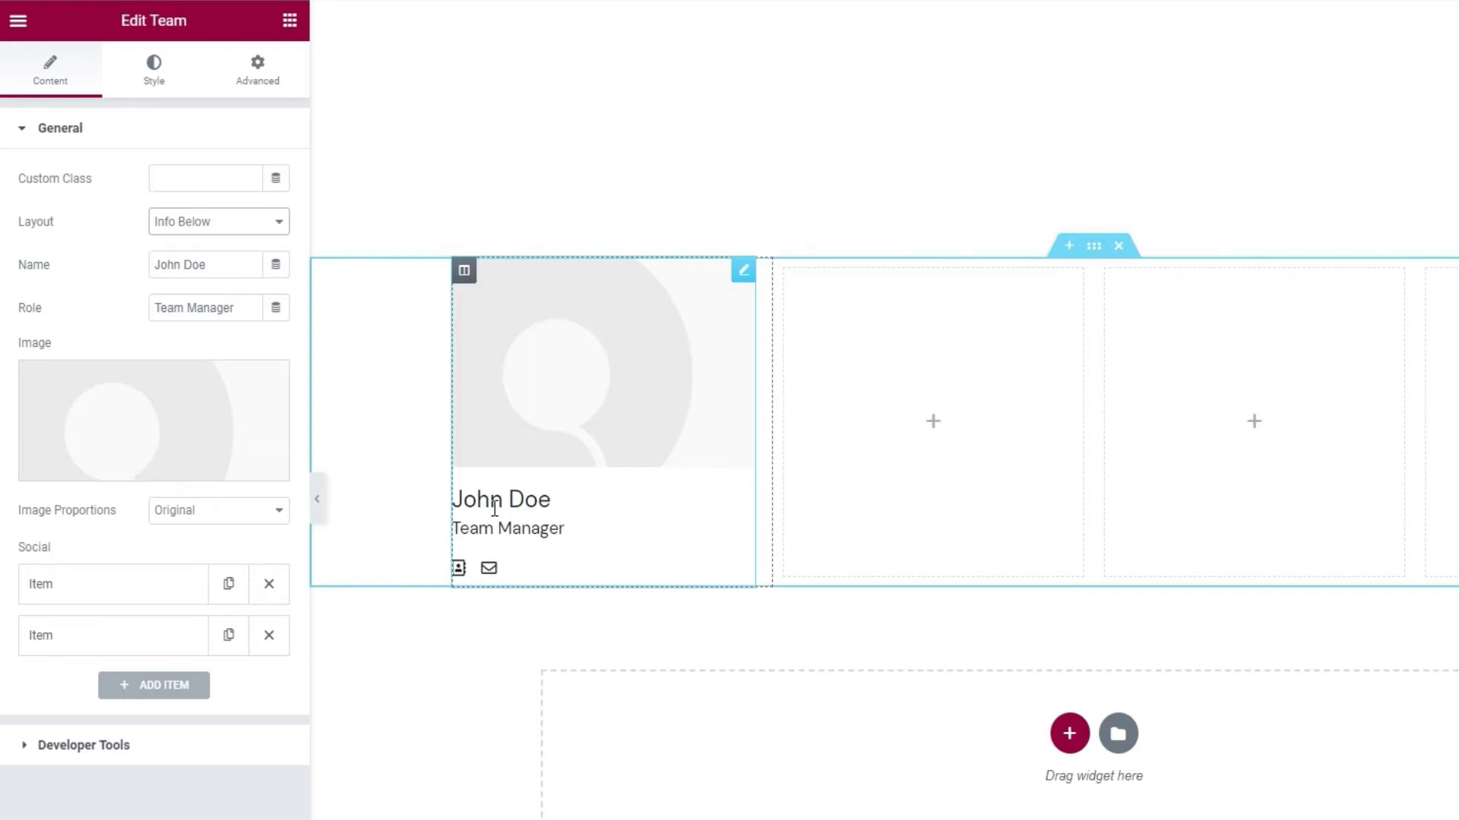
- Replace the placeholder name with the new member's name and the role with 'Web Designer'
{"action": "triple_click", "coordinate": [243, 268]}
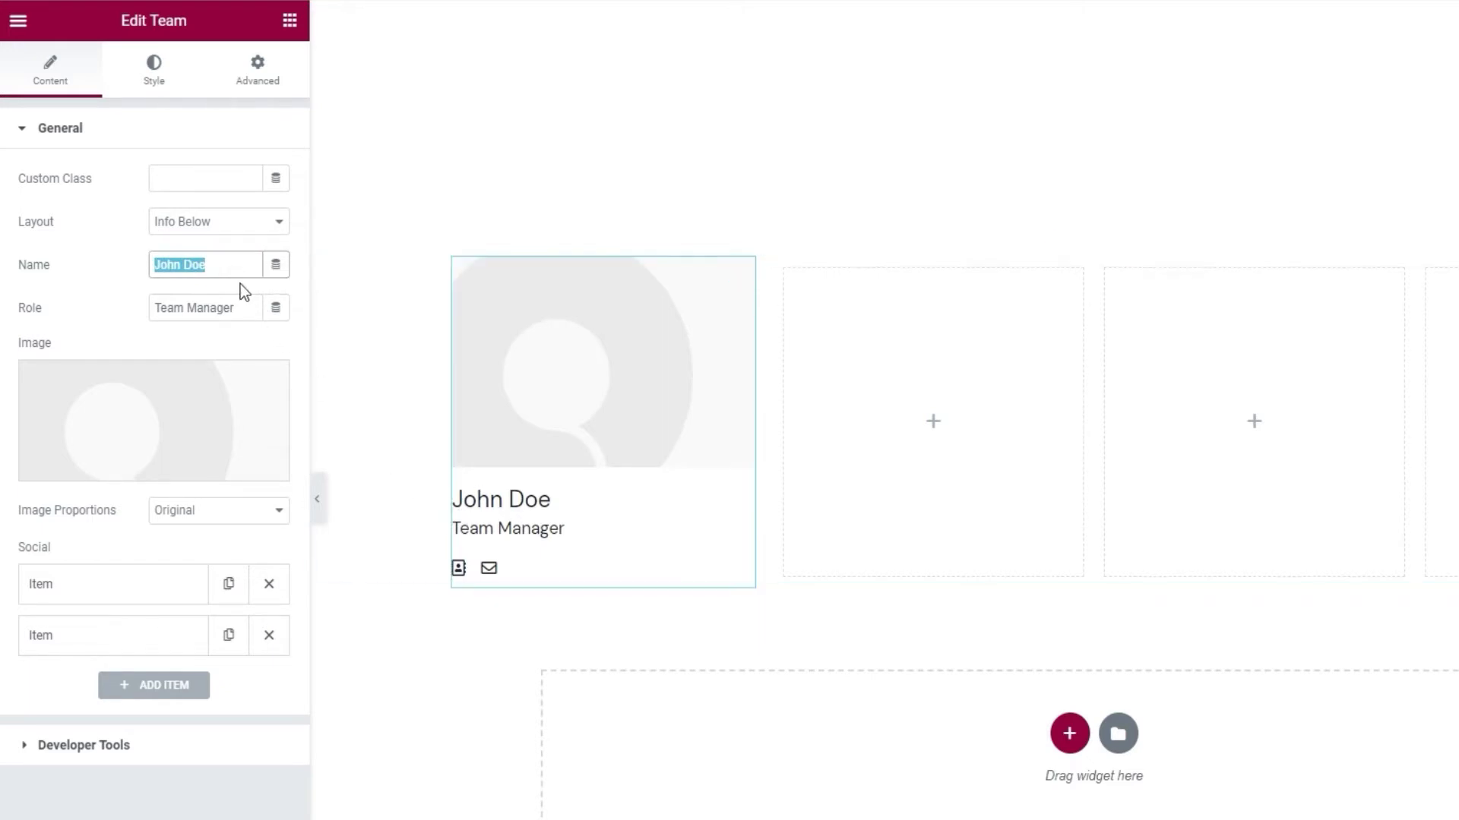
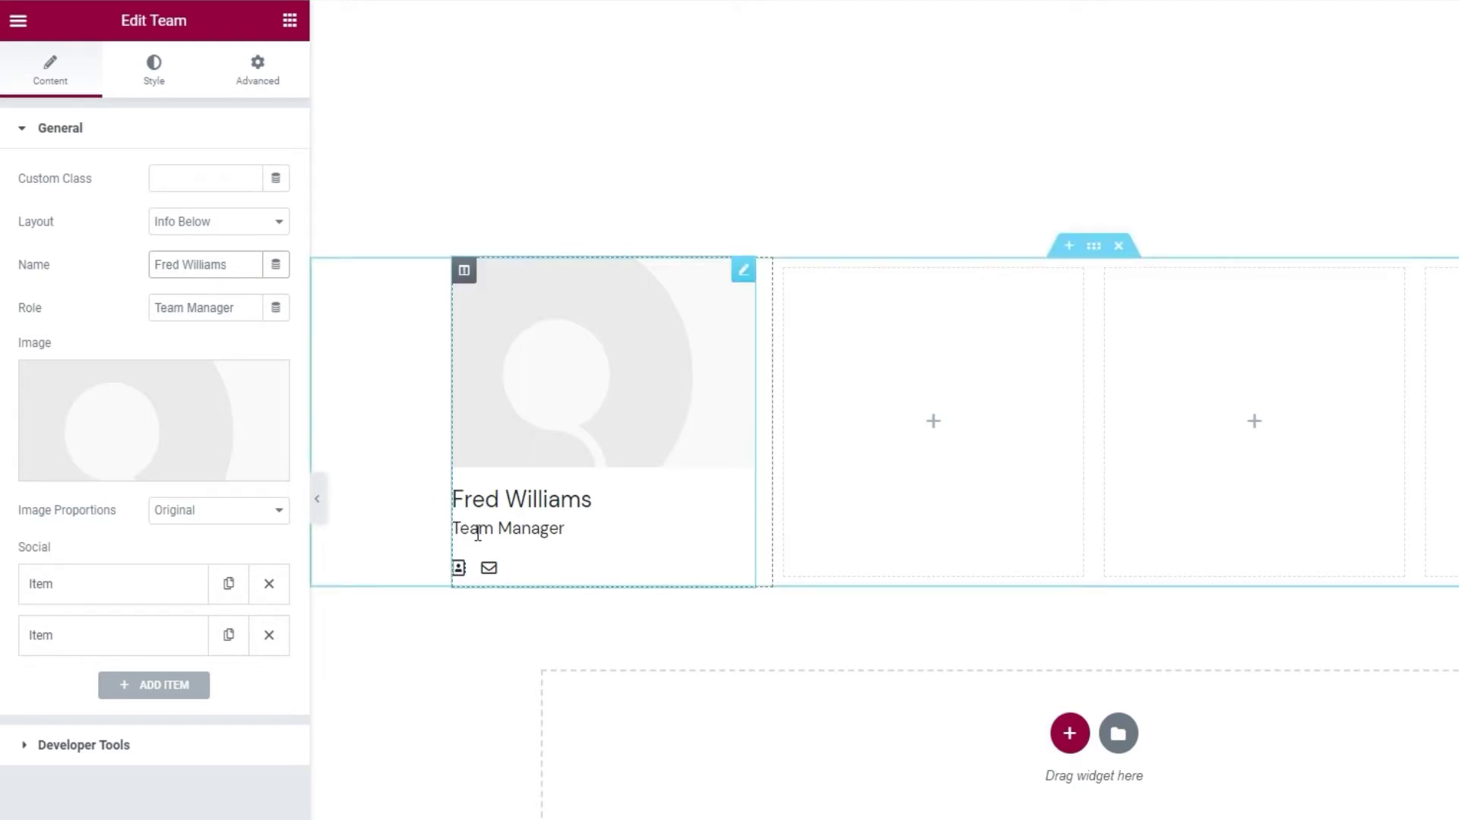
{"action": "triple_click", "coordinate": [231, 317]}
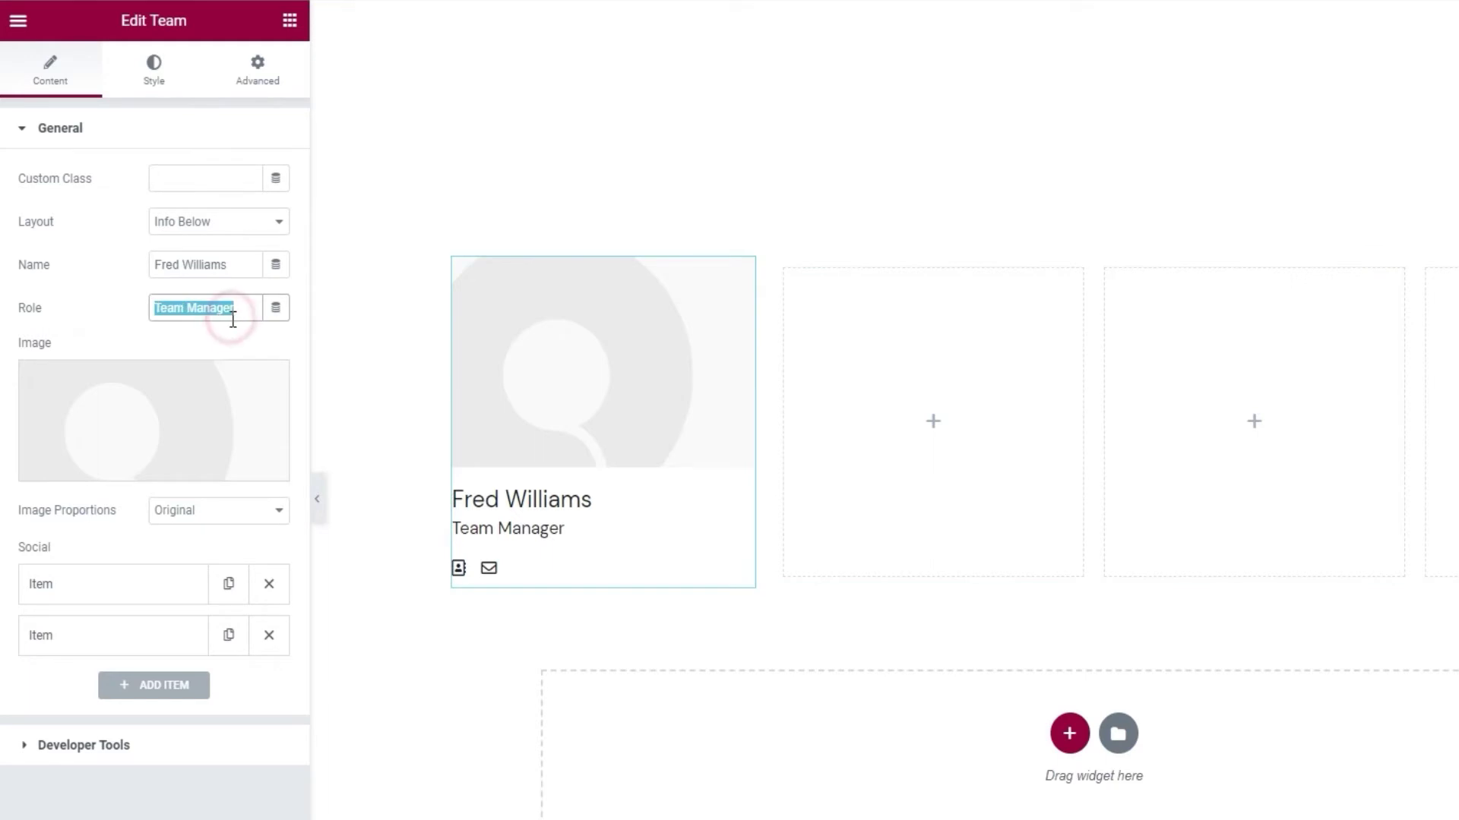
{"action": "type", "text": "Web Designer"}
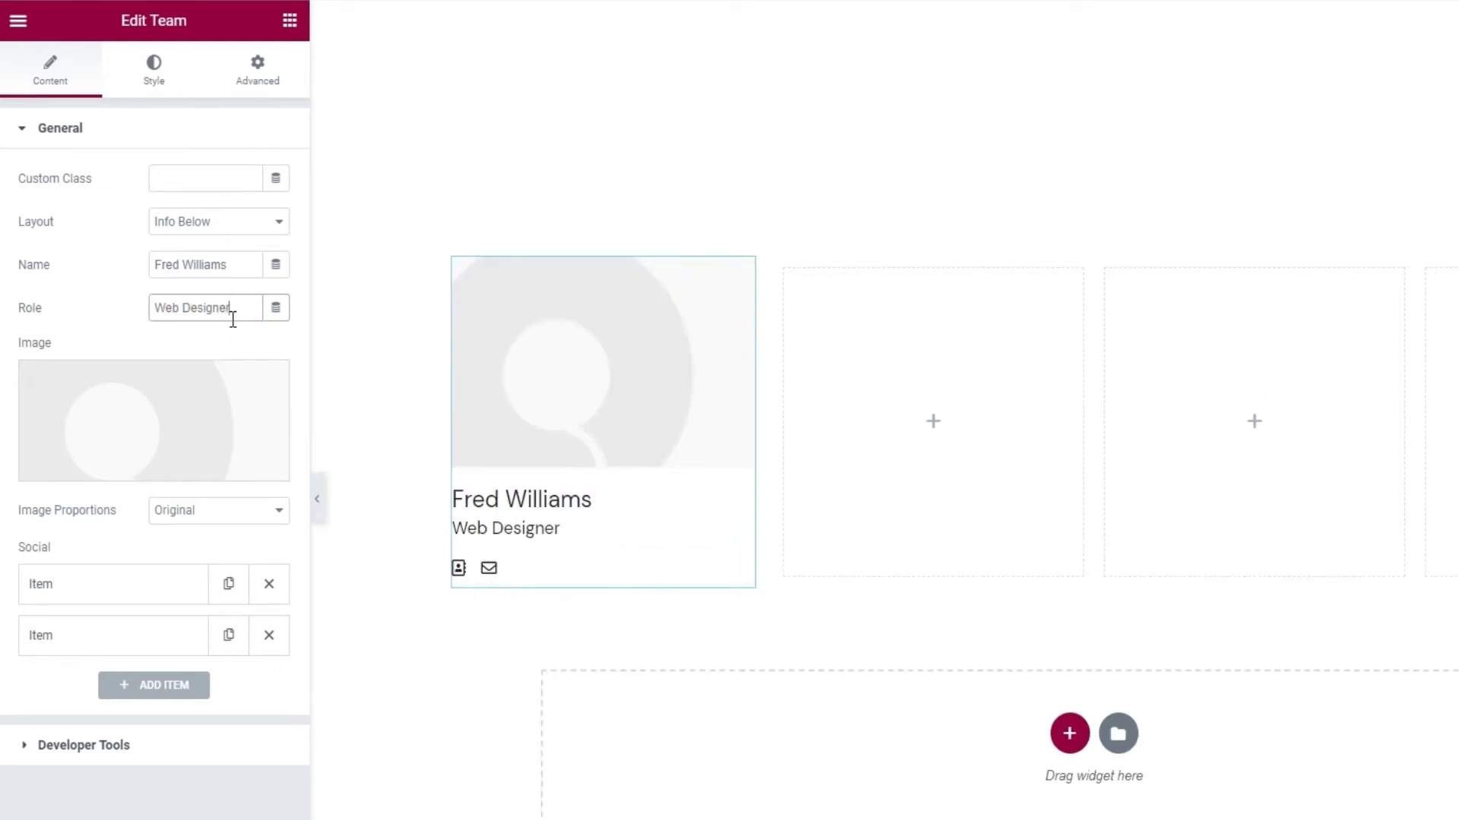
- Insert the man-with-laptop photo at Original proportions and add a third social item
{"action": "mouse_move", "coordinate": [199, 405]}
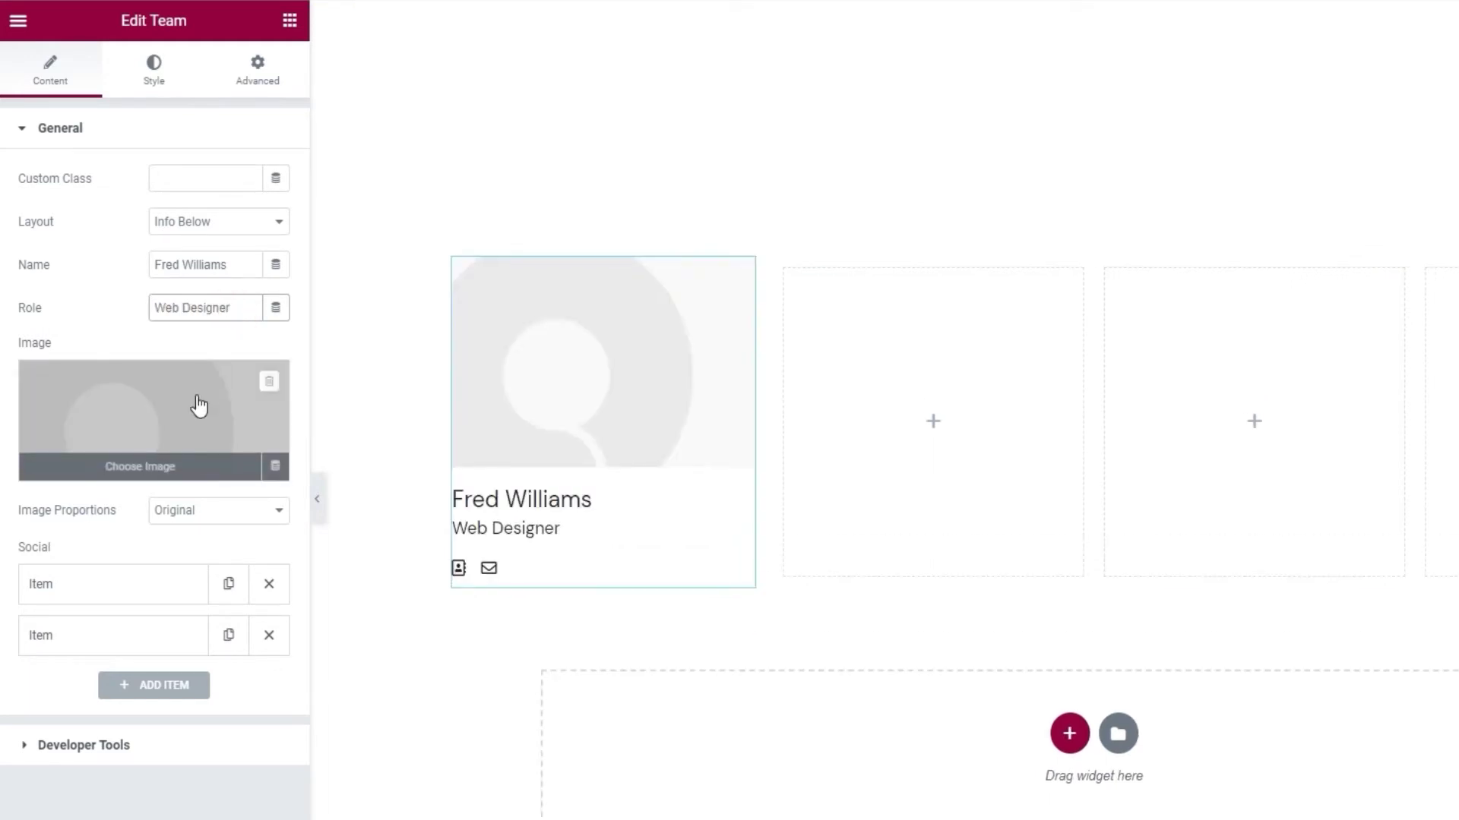
{"action": "left_click", "coordinate": [199, 404]}
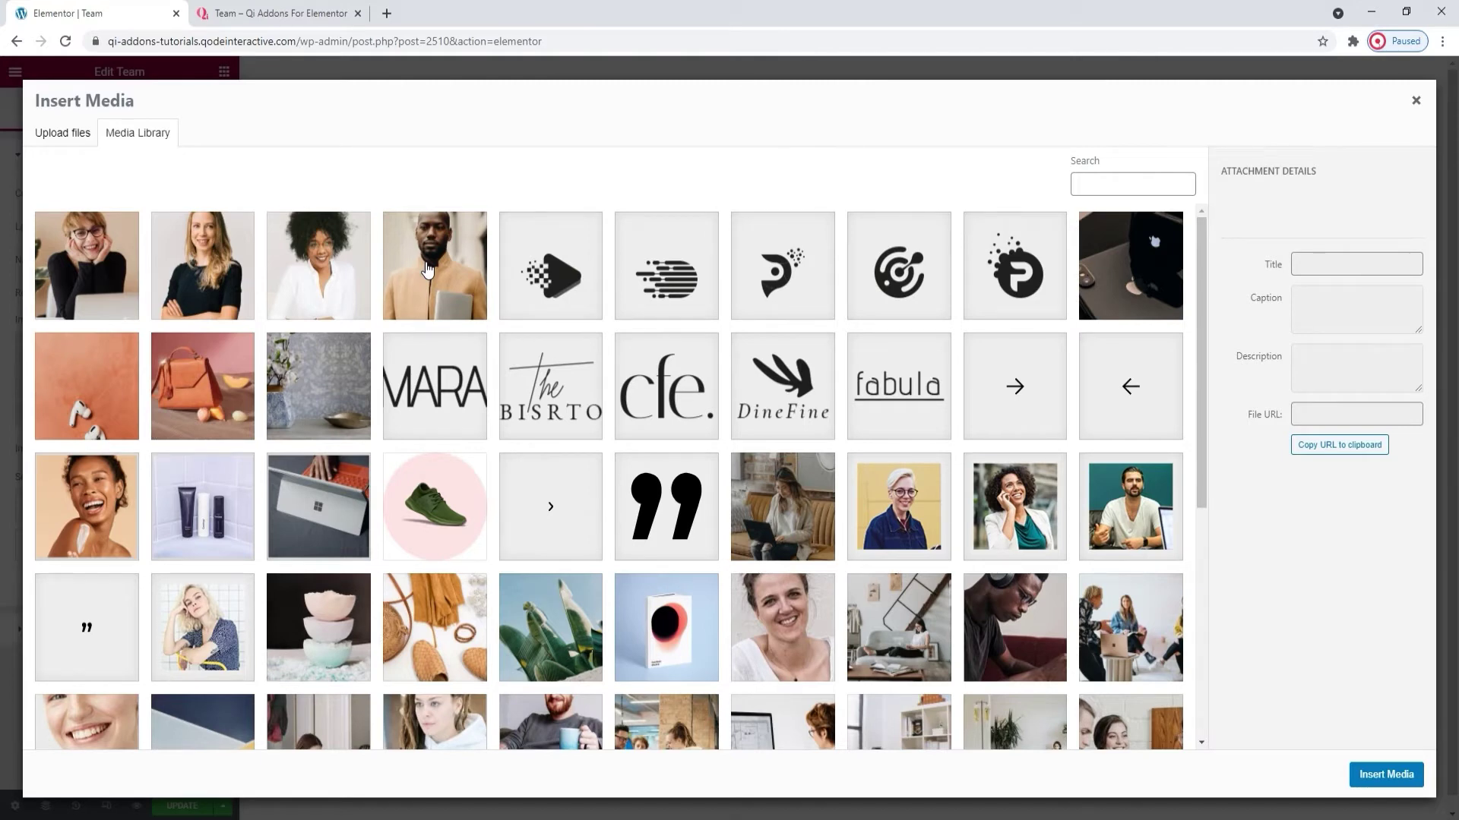
{"action": "left_click", "coordinate": [427, 270]}
{"action": "left_click", "coordinate": [1365, 775]}
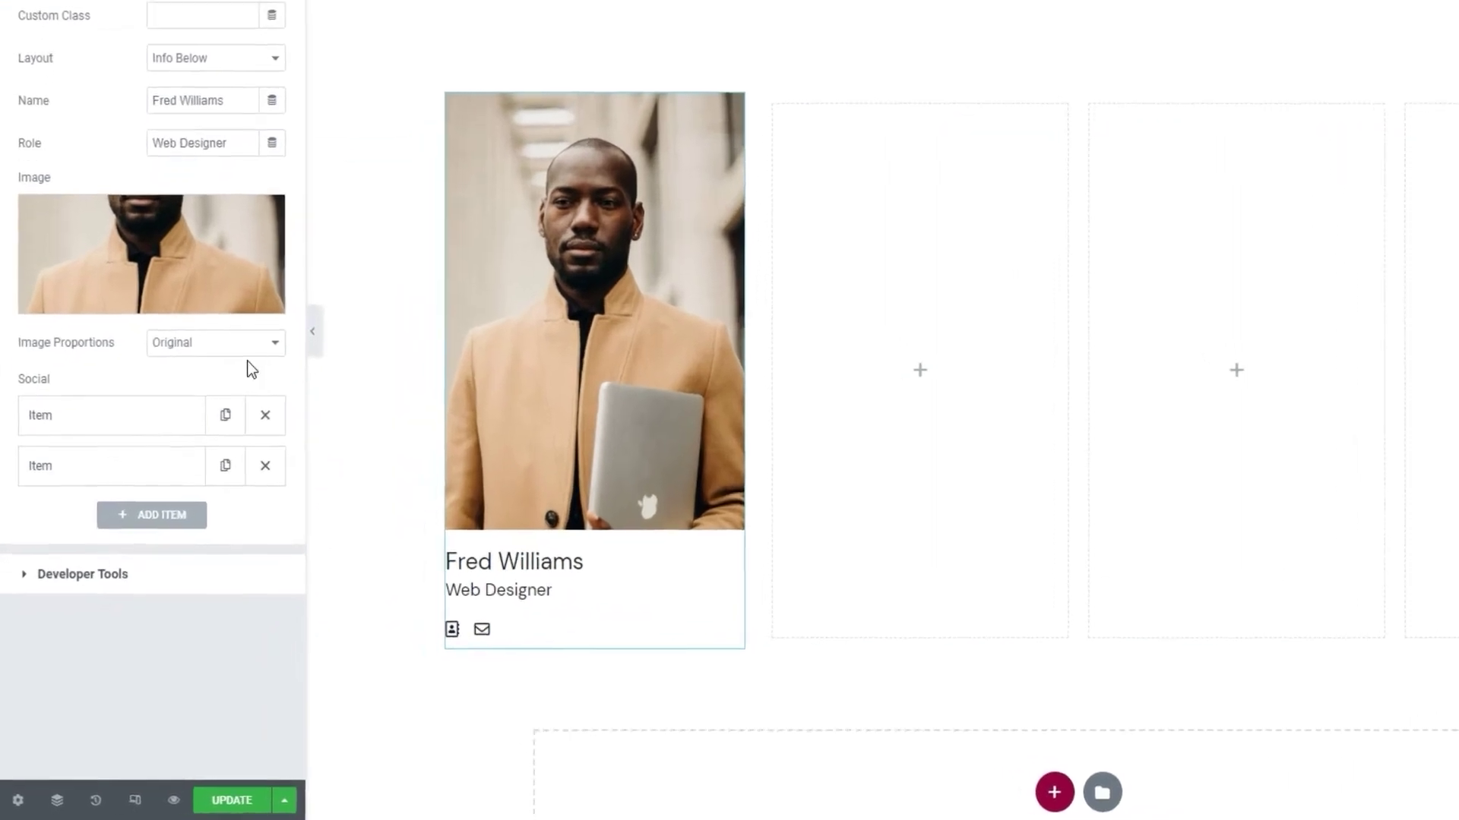
{"action": "left_click", "coordinate": [248, 351]}
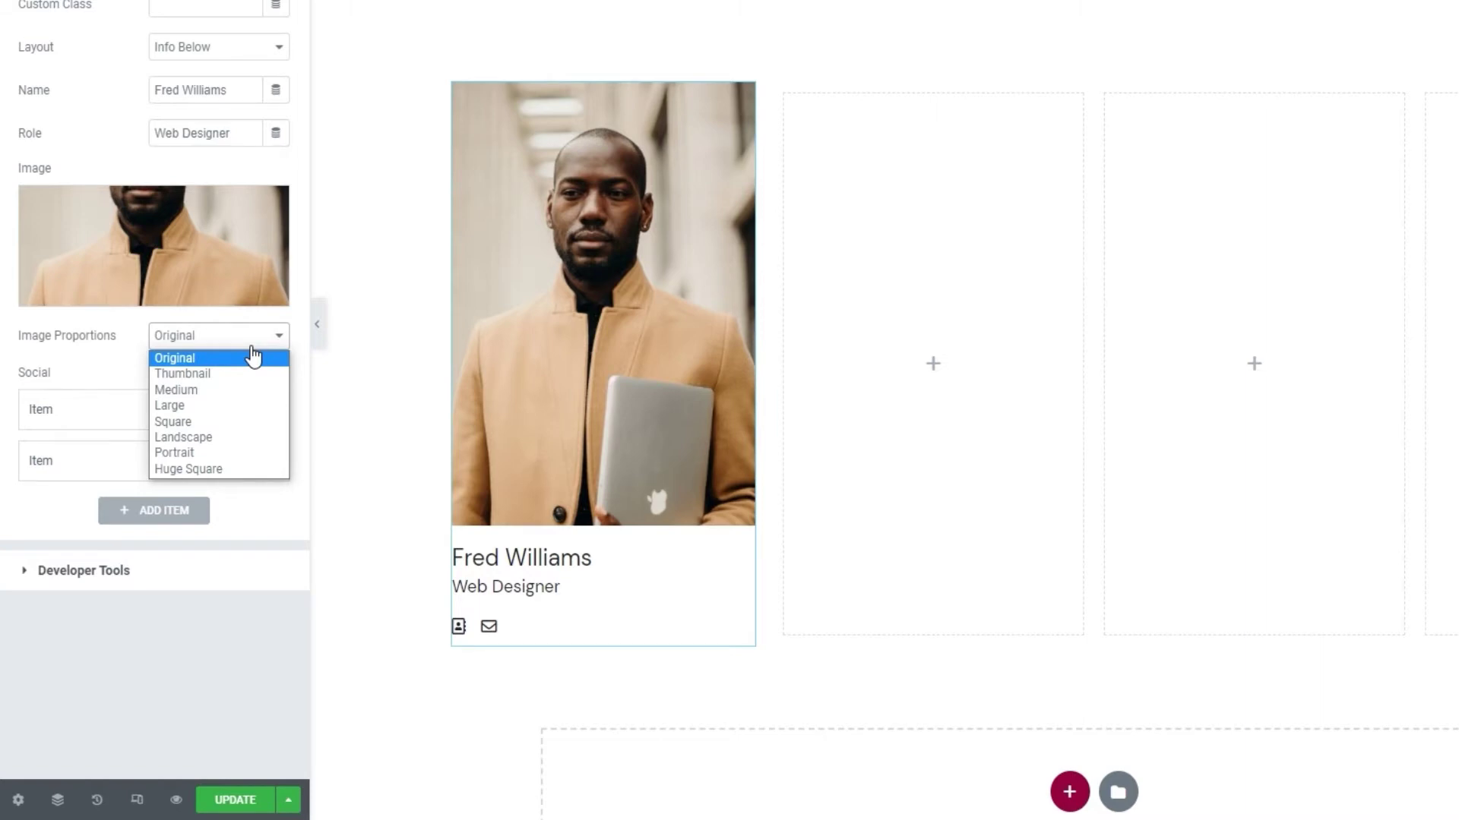
{"action": "left_click", "coordinate": [253, 357]}
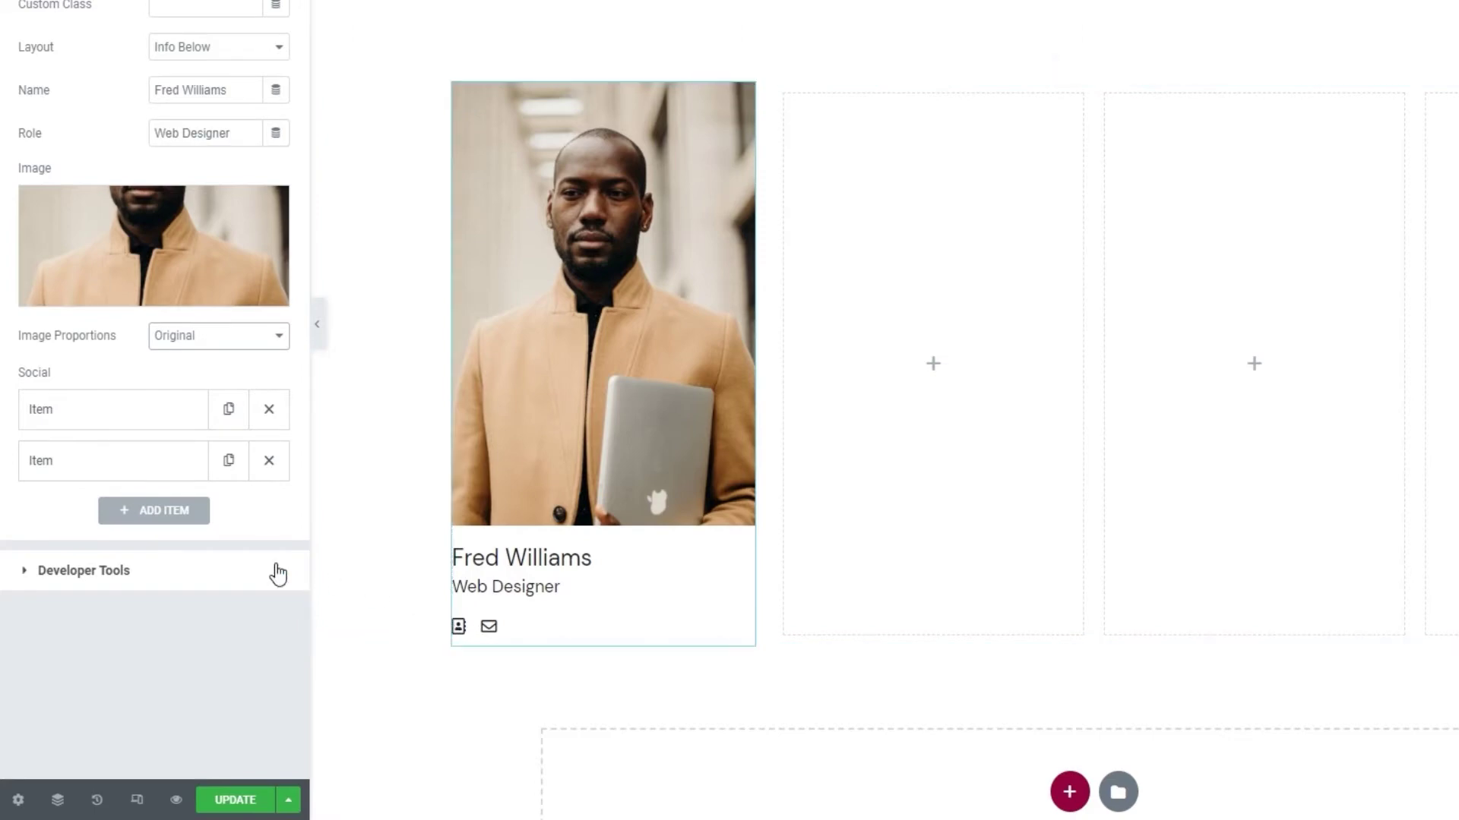
{"action": "left_click", "coordinate": [182, 518]}
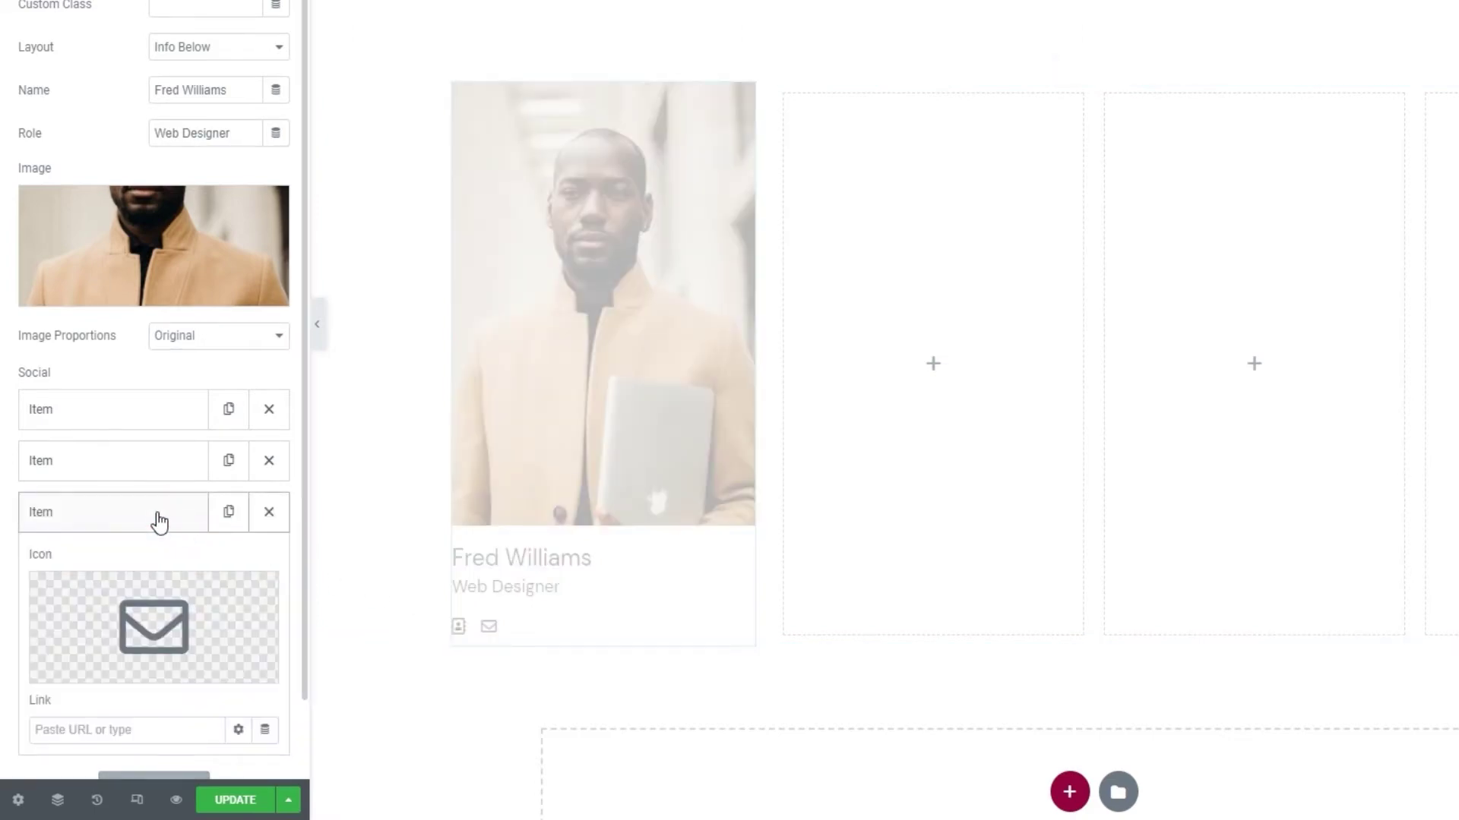
- Set the first social icon to Twitter with link #
{"action": "left_click", "coordinate": [159, 522]}
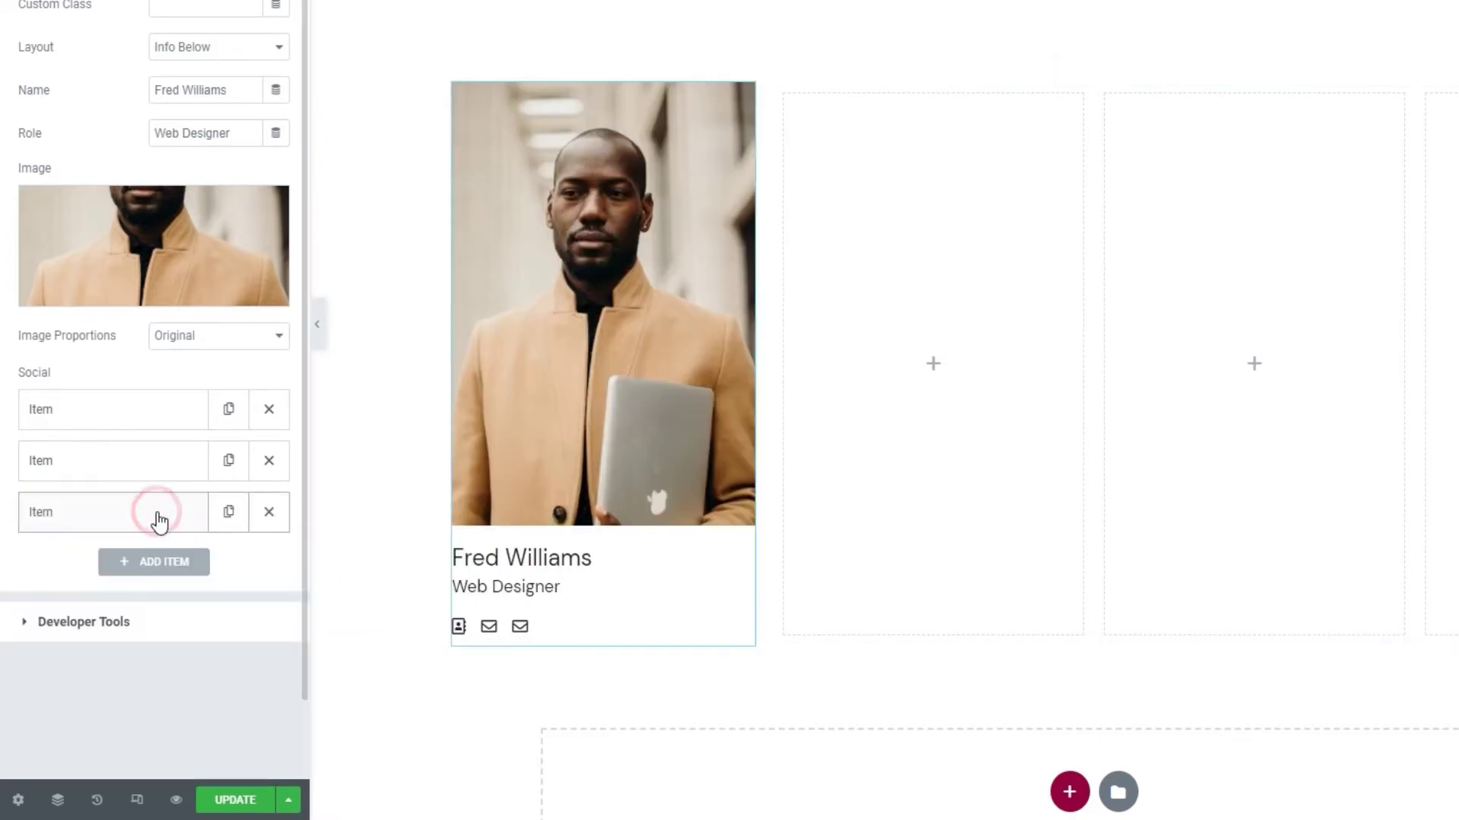
{"action": "left_click", "coordinate": [134, 403]}
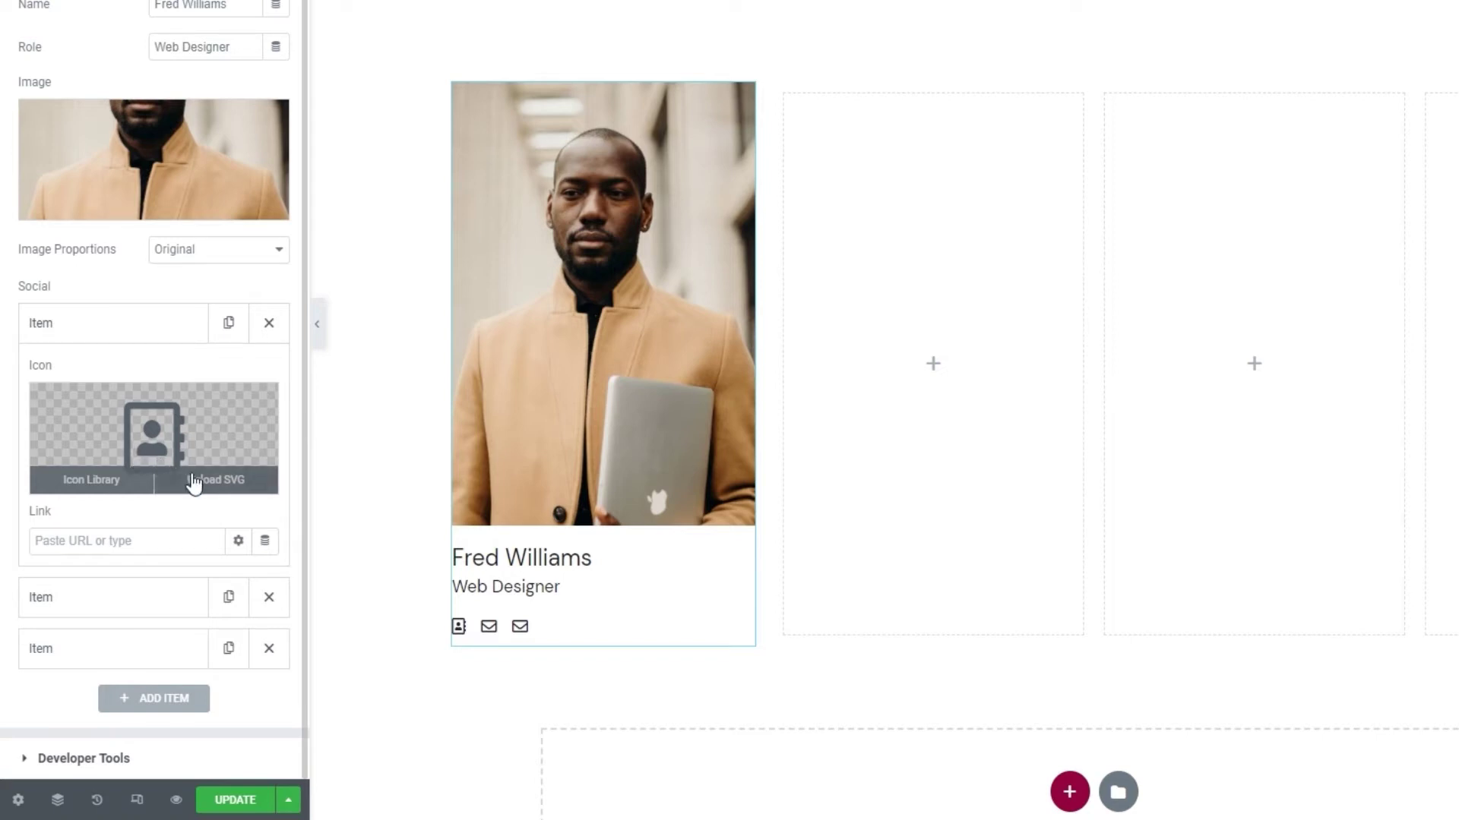
{"action": "left_click", "coordinate": [156, 441]}
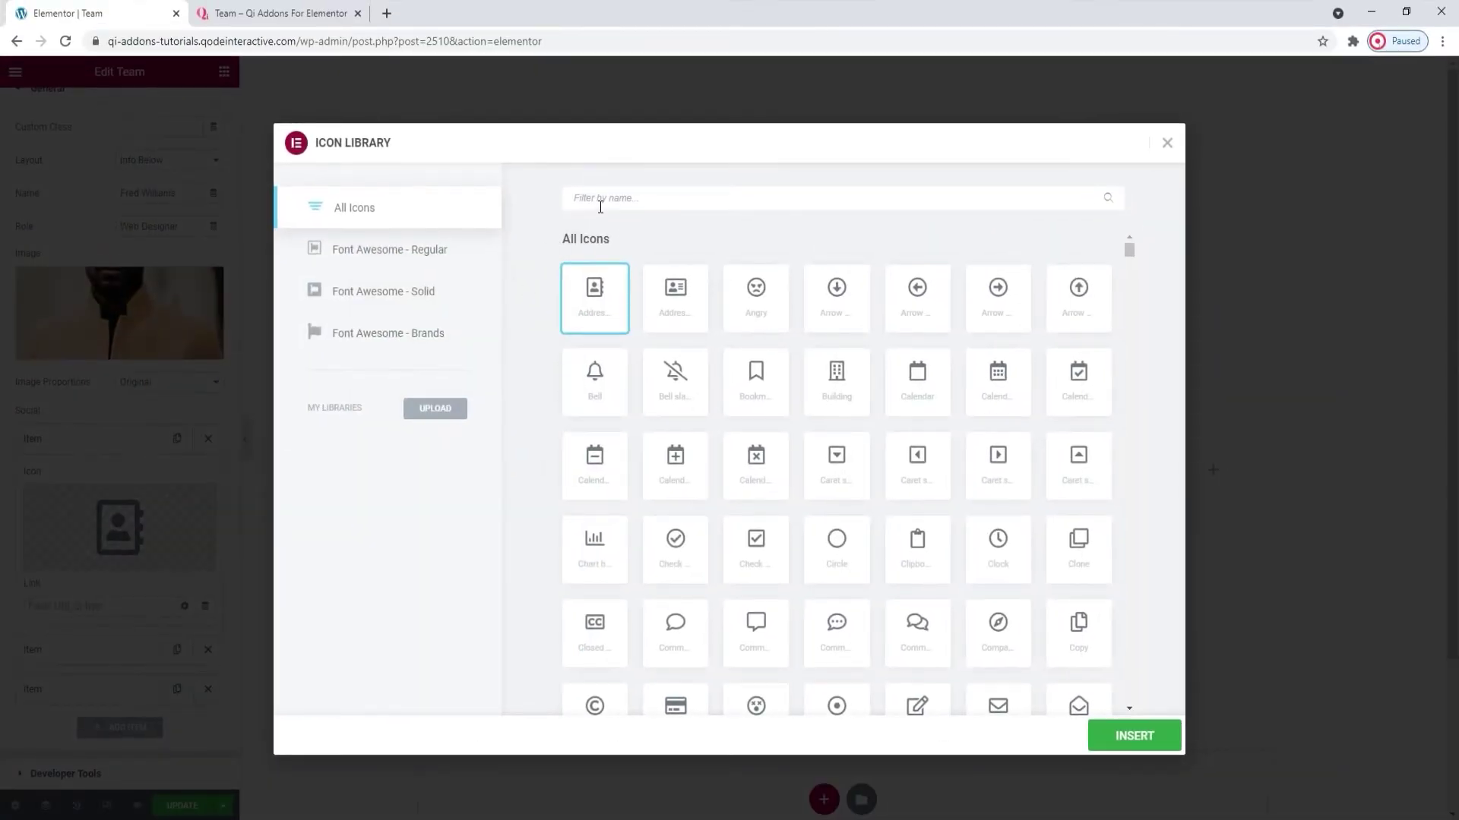
{"action": "left_click", "coordinate": [604, 202]}
{"action": "type", "text": "twitt"}
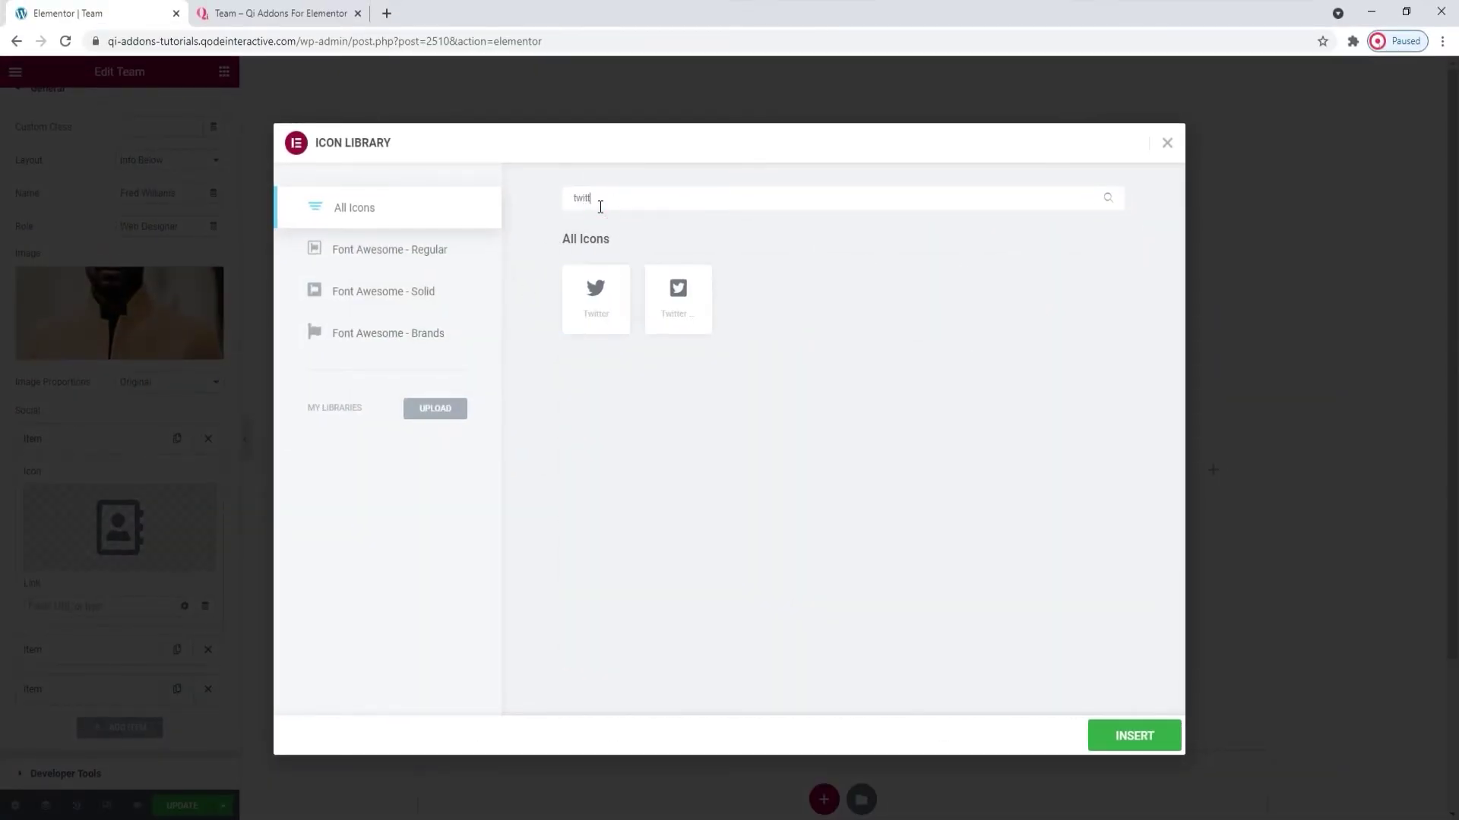
{"action": "left_click", "coordinate": [596, 310]}
{"action": "left_click", "coordinate": [1159, 724]}
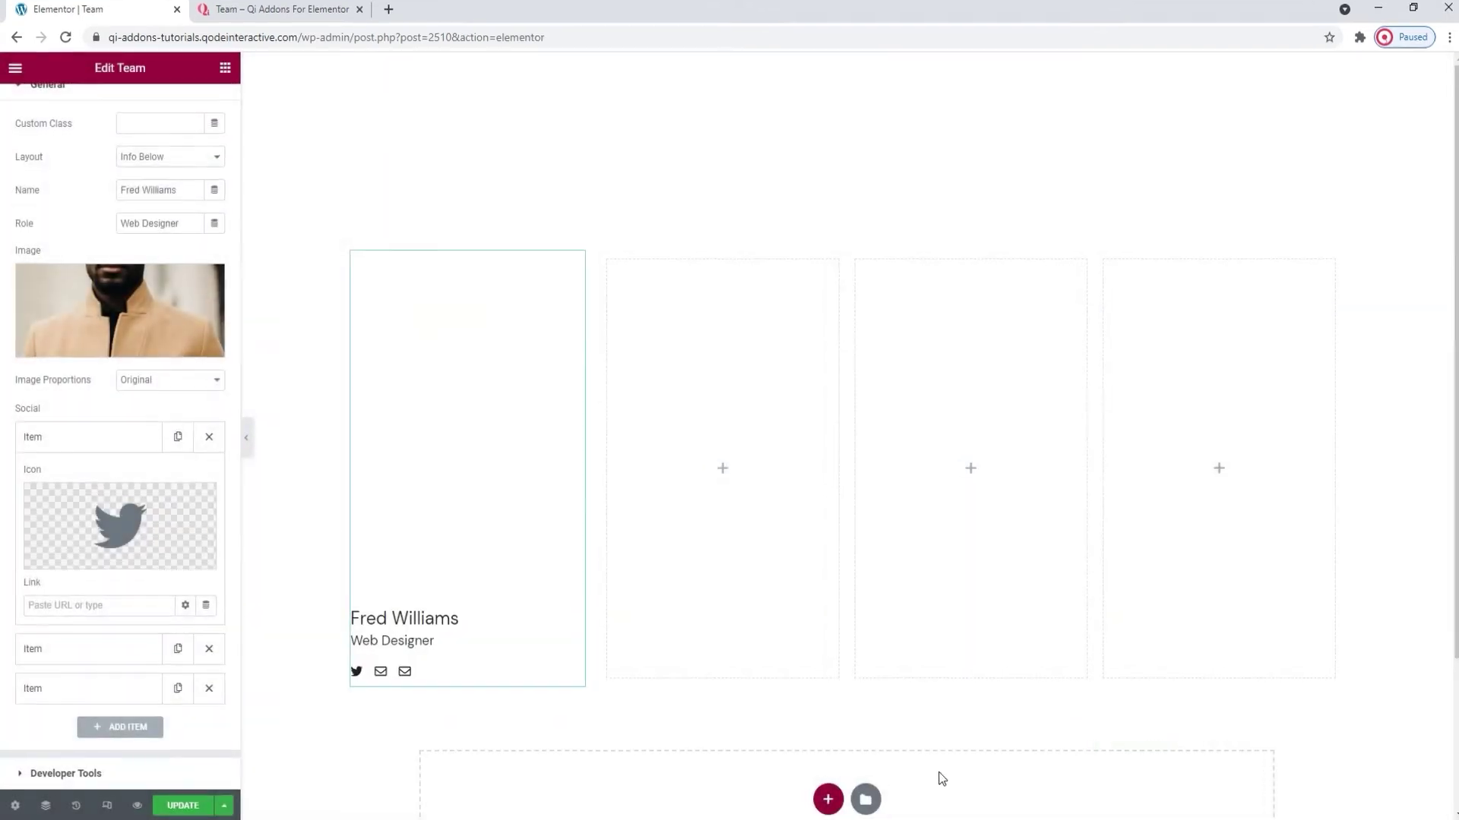
{"action": "left_click", "coordinate": [152, 605]}
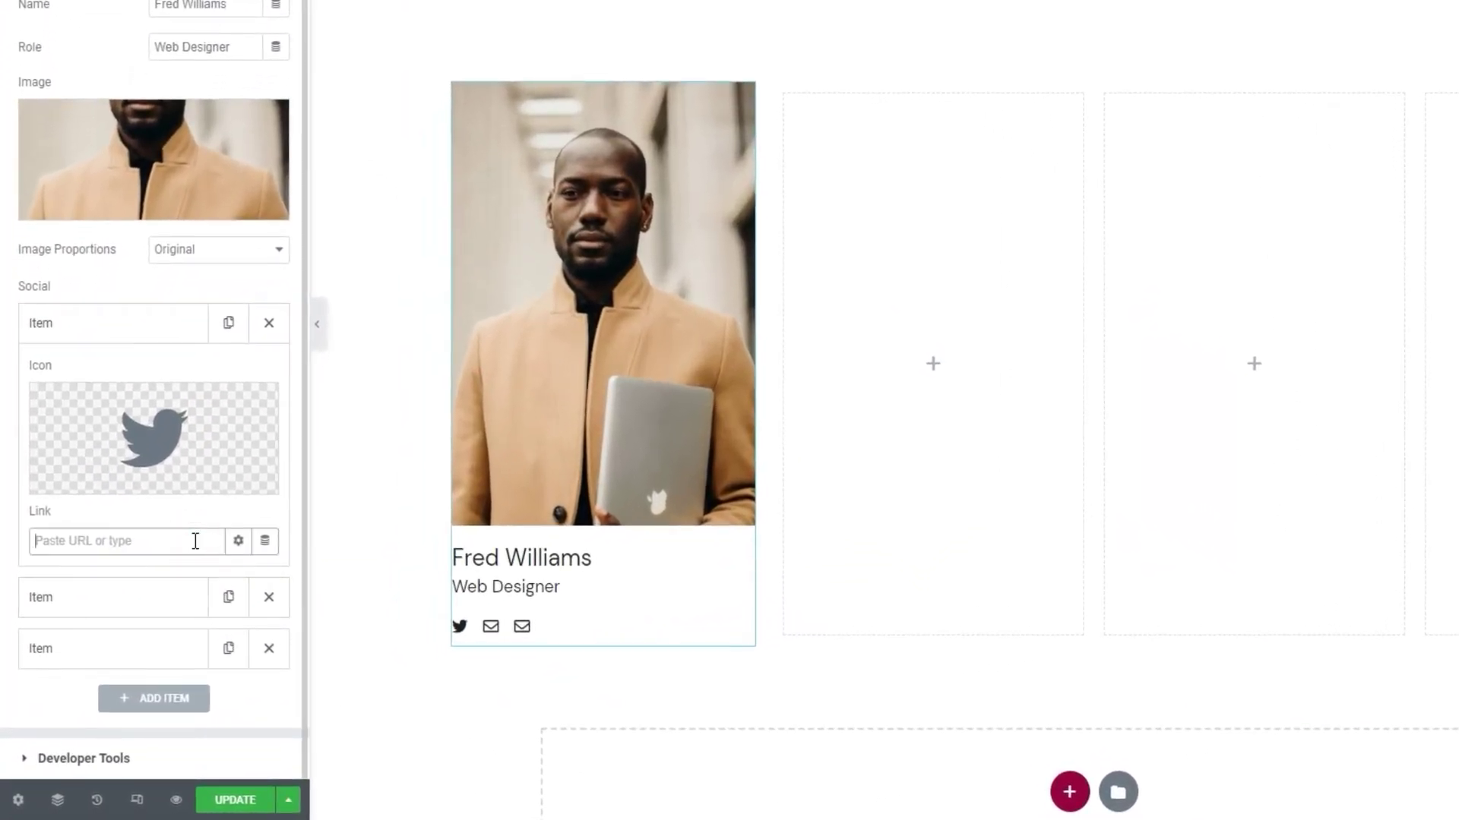
{"action": "type", "text": "#"}
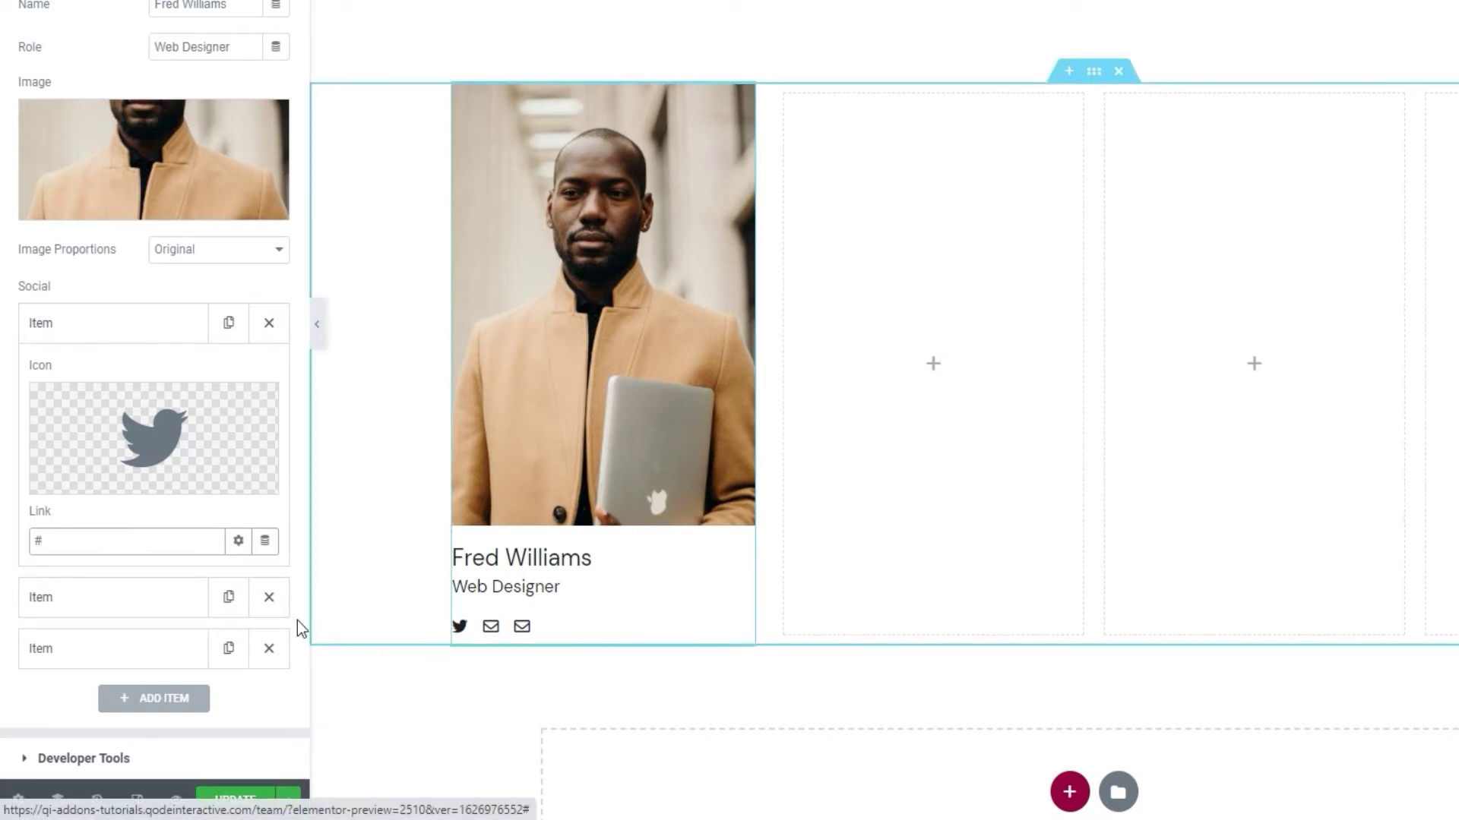
- Set the second social icon to Pinterest with link #
{"action": "left_click", "coordinate": [150, 594]}
{"action": "left_click", "coordinate": [160, 454]}
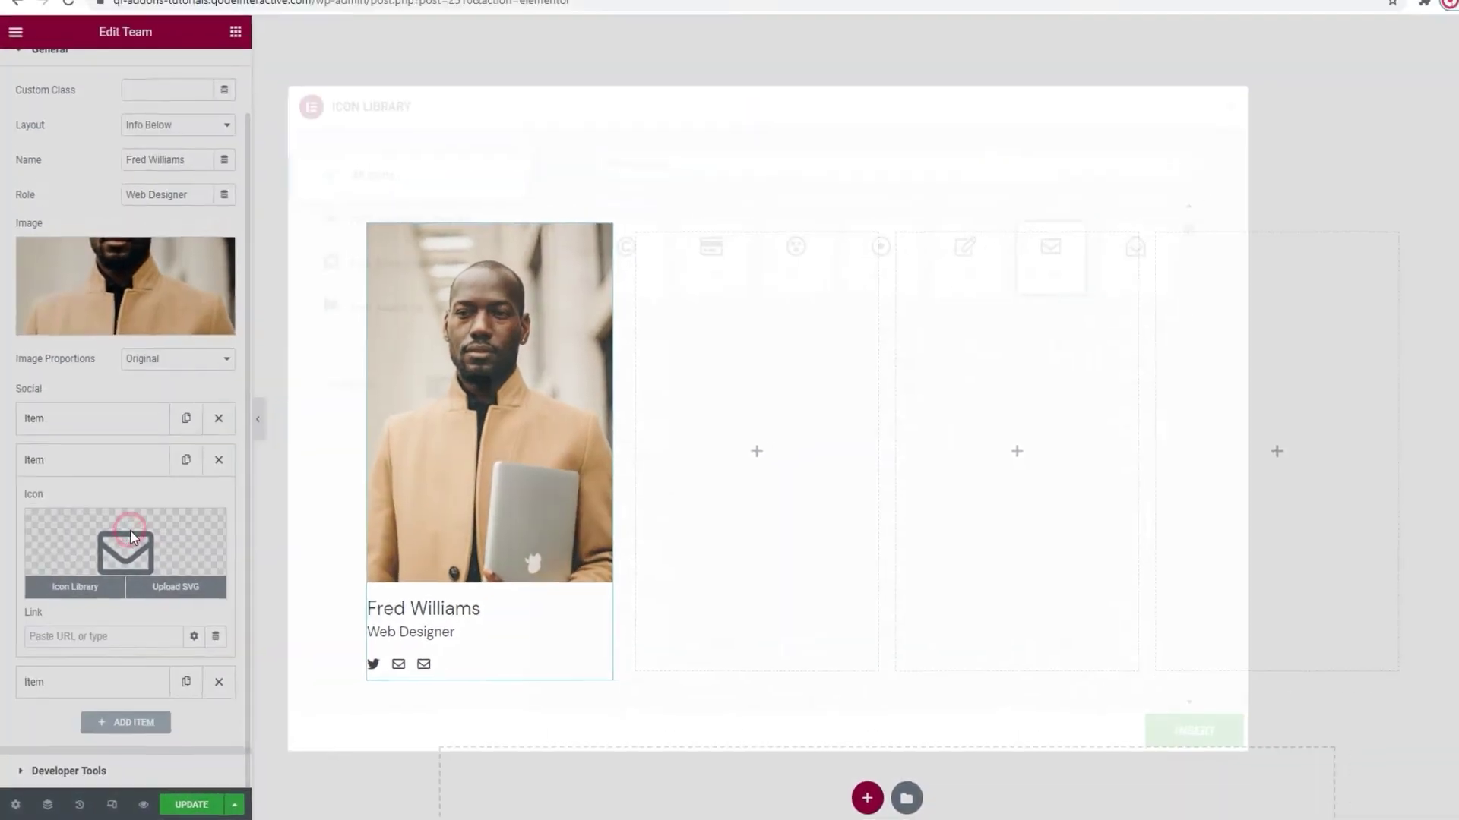
{"action": "left_click", "coordinate": [611, 162]}
{"action": "type", "text": "pi"}
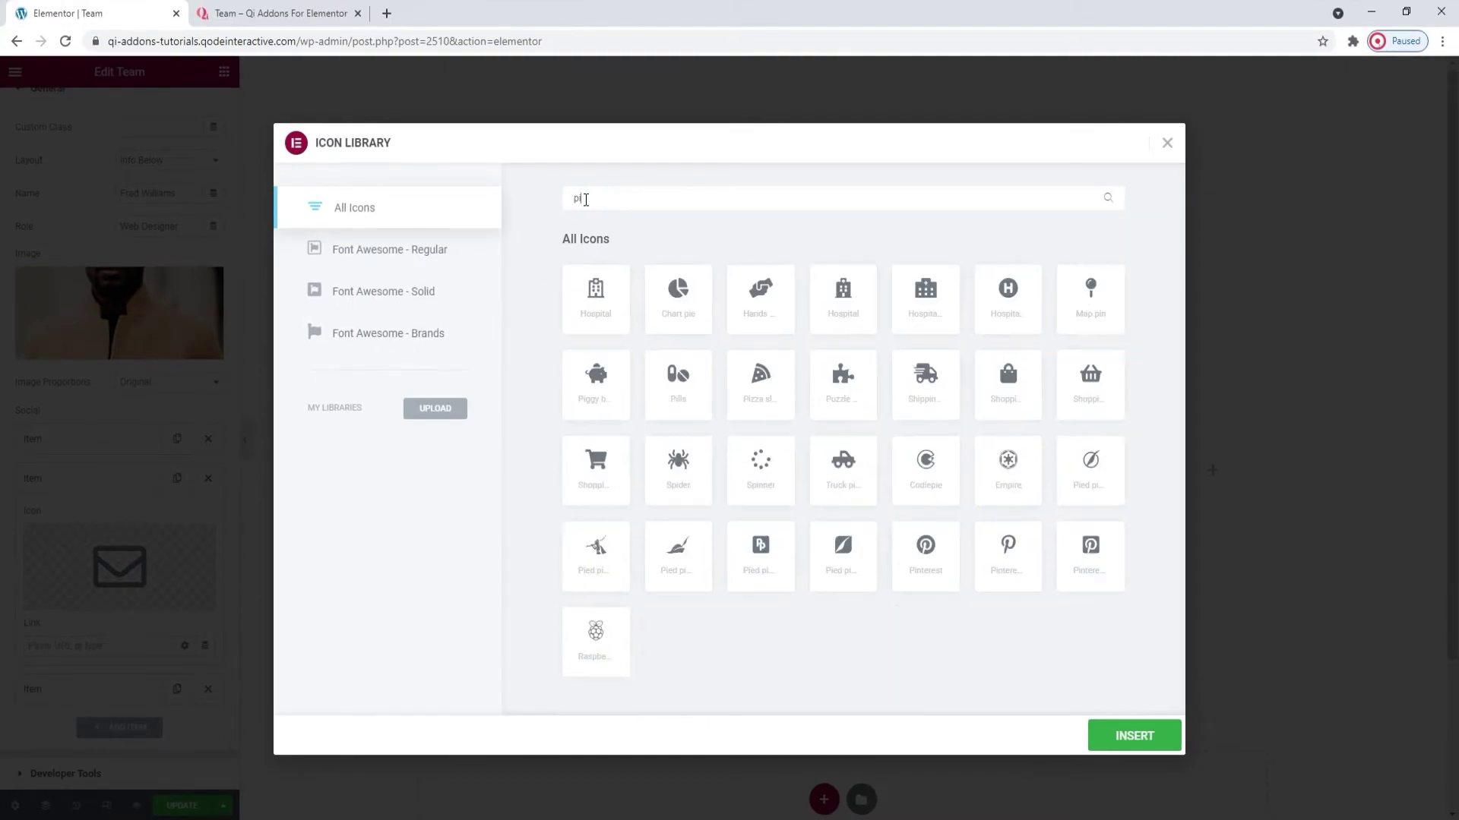
{"action": "type", "text": "nt"}
{"action": "left_click", "coordinate": [596, 293]}
{"action": "left_click", "coordinate": [1112, 735]}
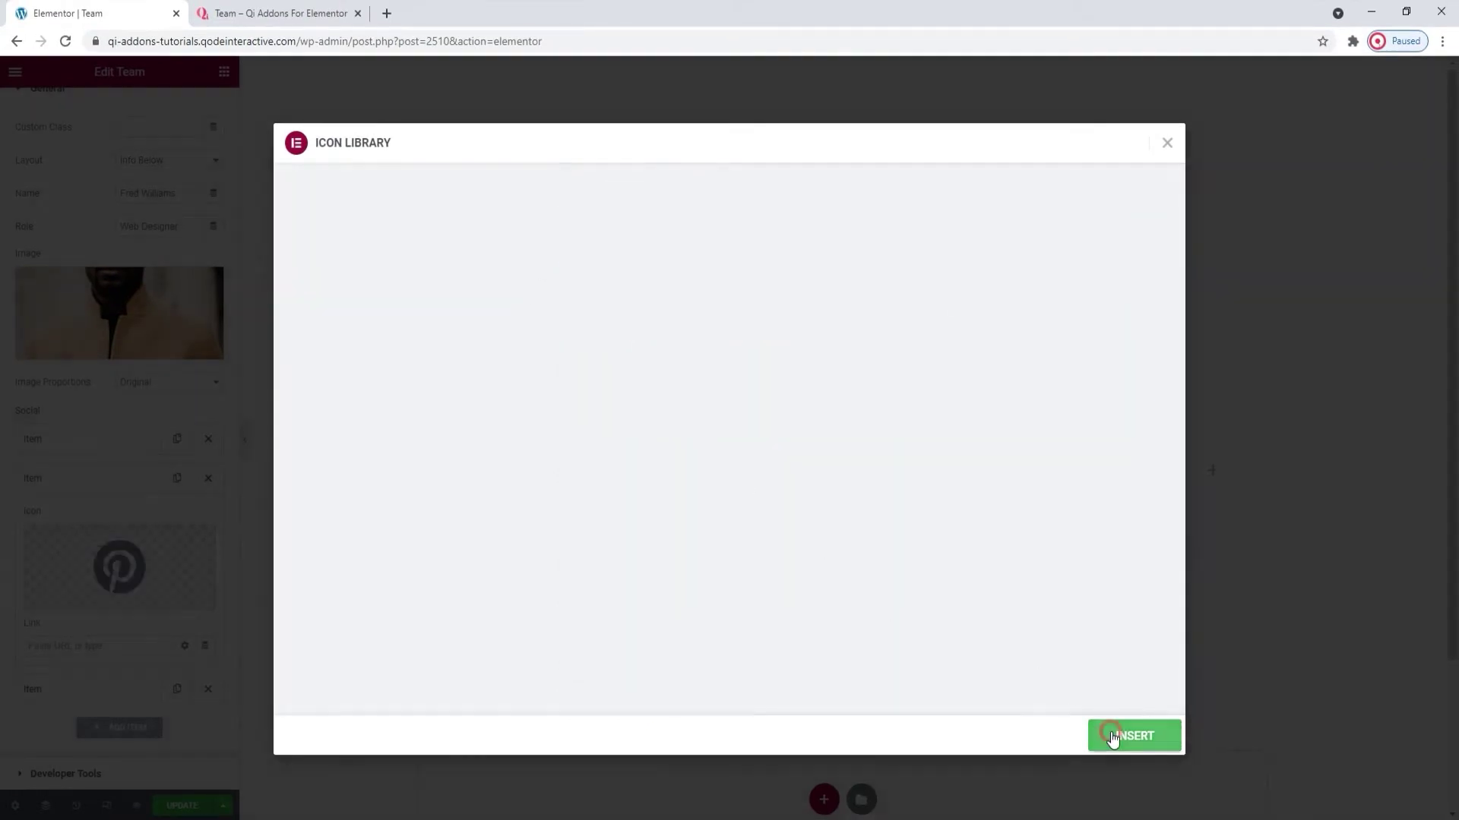
{"action": "left_click", "coordinate": [145, 647]}
{"action": "type", "text": "#"}
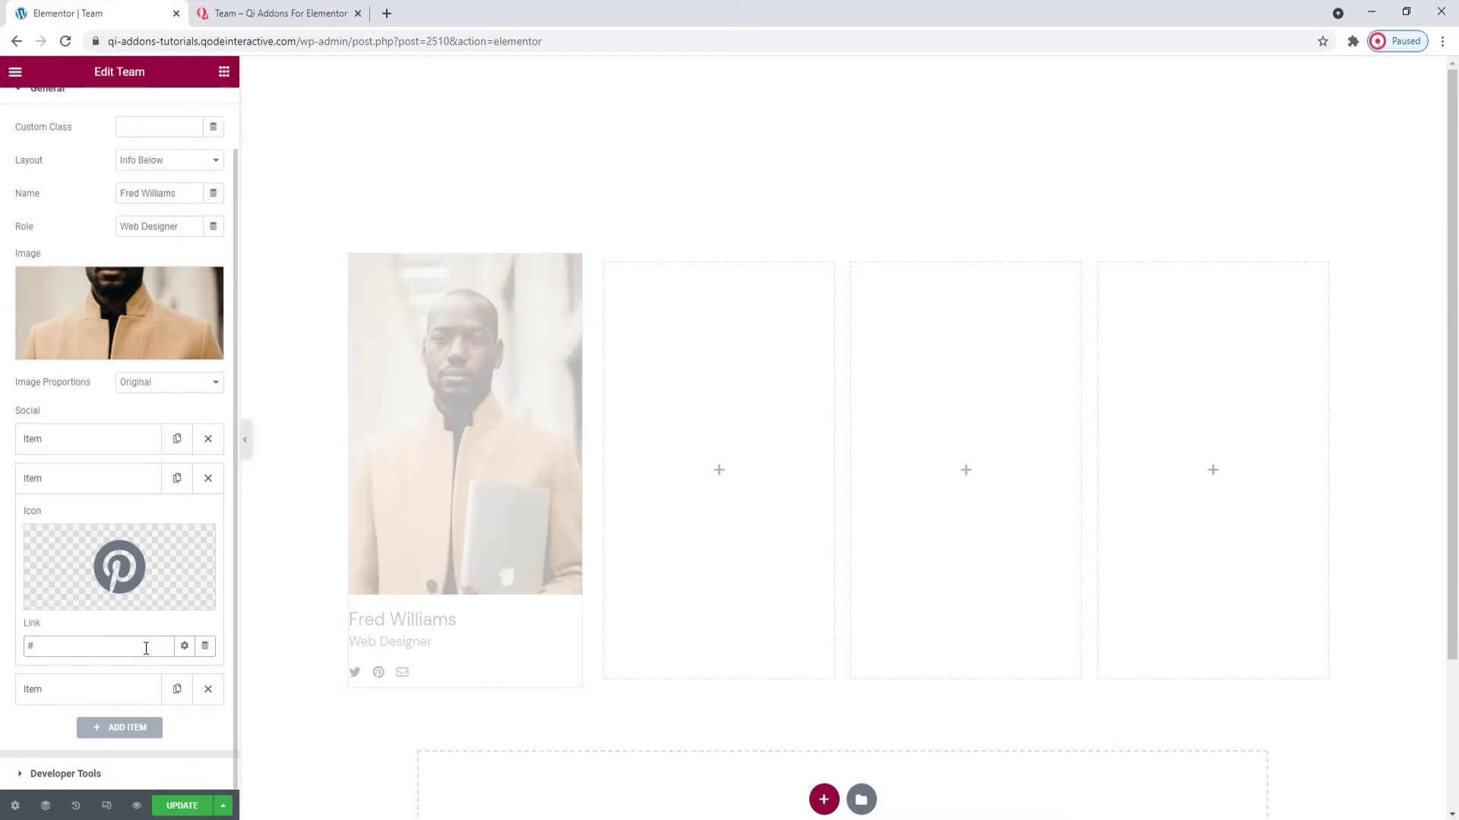
- Set the third social icon to Instagram with link #
{"action": "left_click", "coordinate": [124, 689]}
{"action": "left_click", "coordinate": [112, 614]}
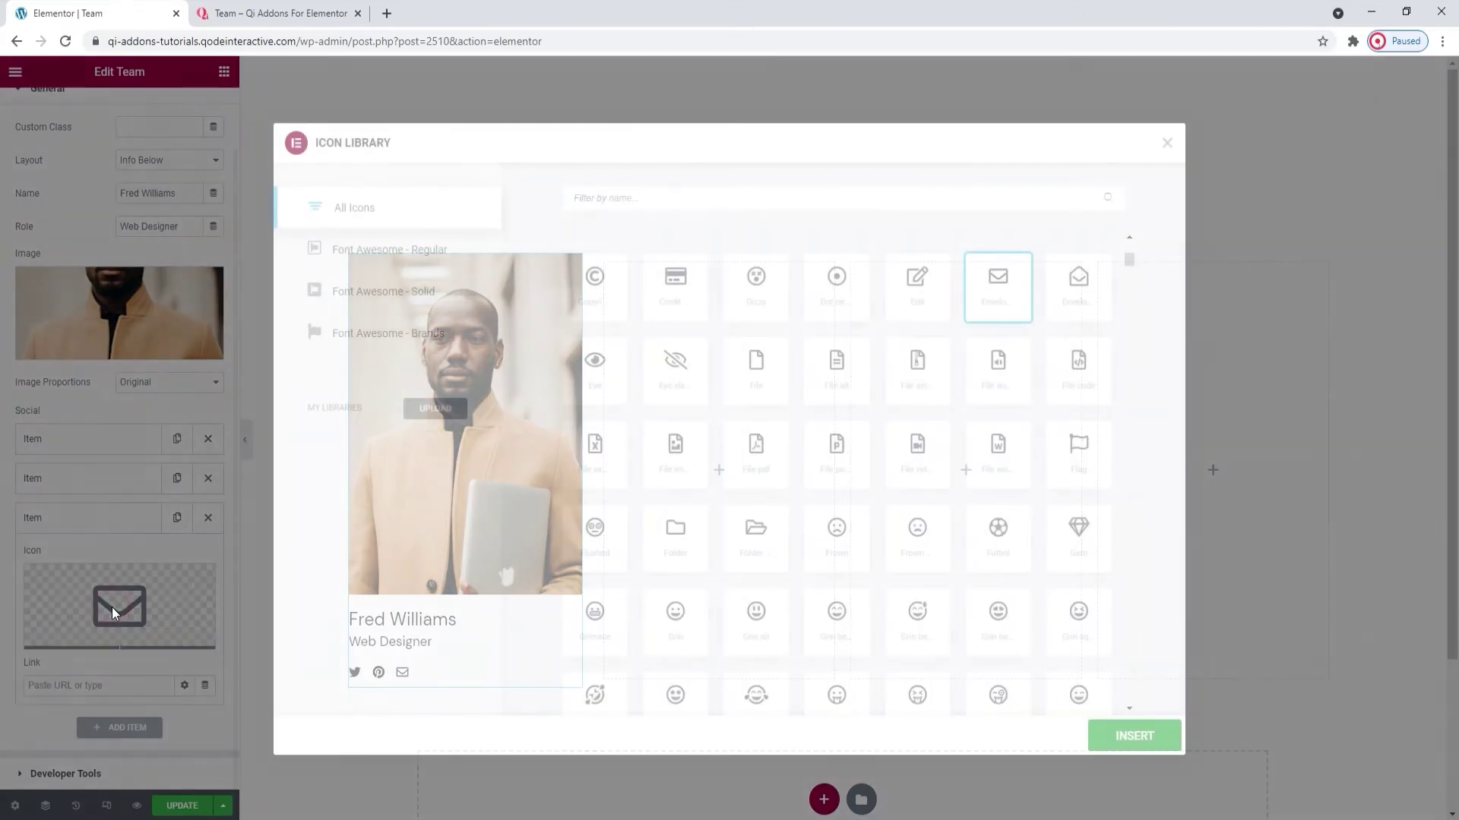
{"action": "left_click", "coordinate": [623, 200]}
{"action": "type", "text": "inst"}
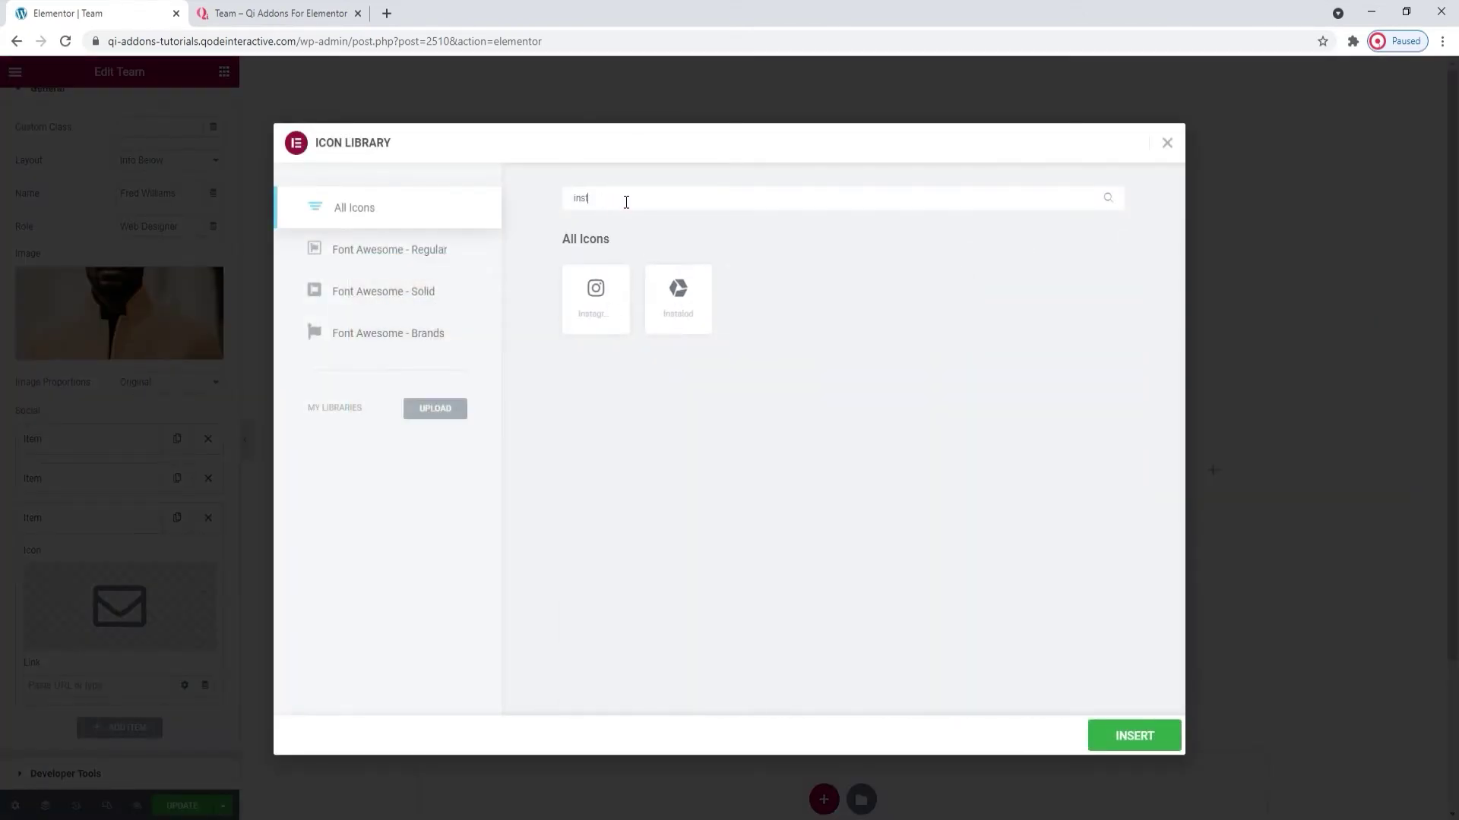
{"action": "left_click", "coordinate": [595, 293]}
{"action": "left_click", "coordinate": [1110, 734]}
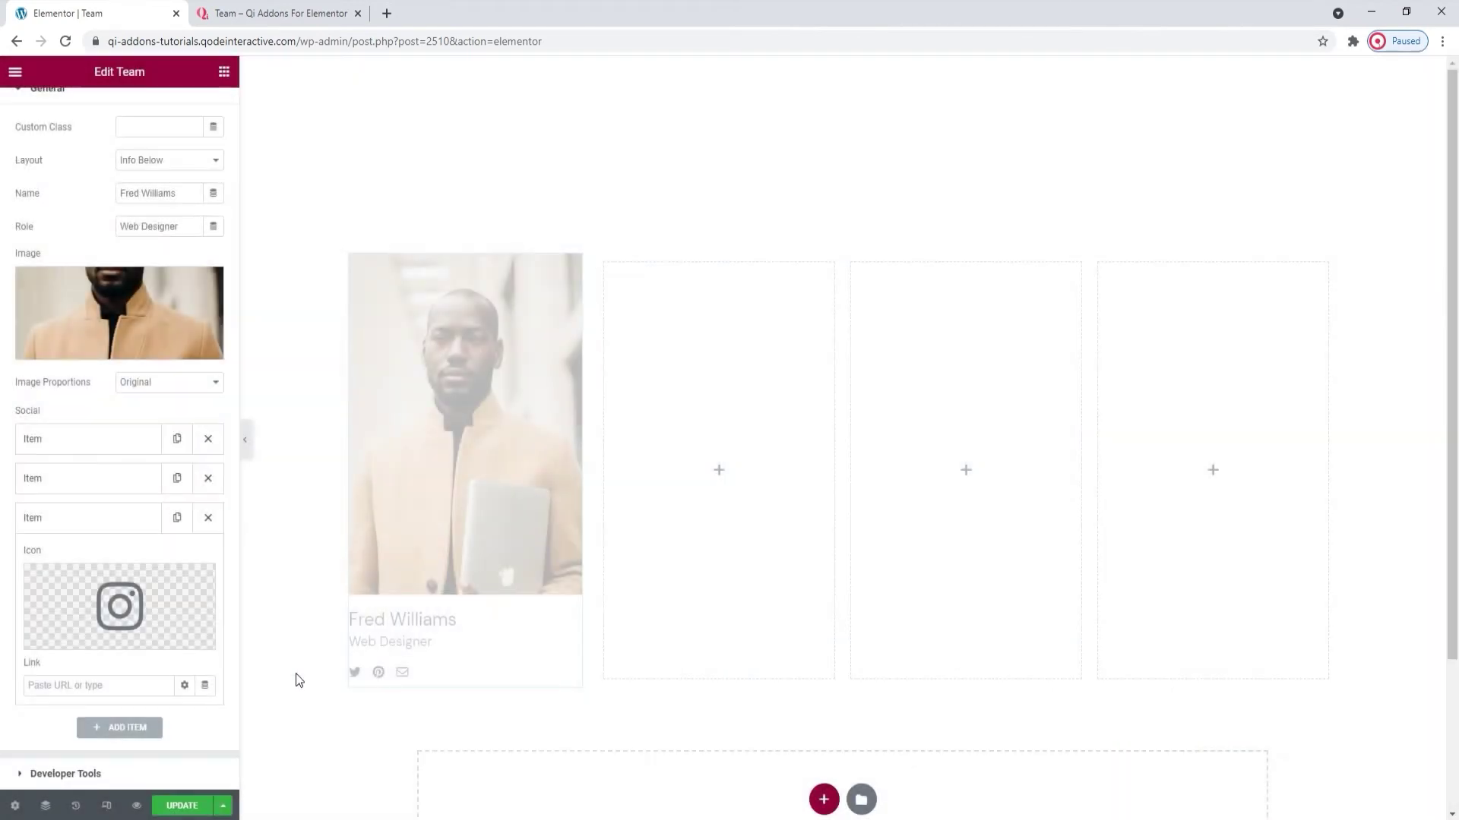
{"action": "left_click", "coordinate": [130, 687]}
{"action": "type", "text": "#"}
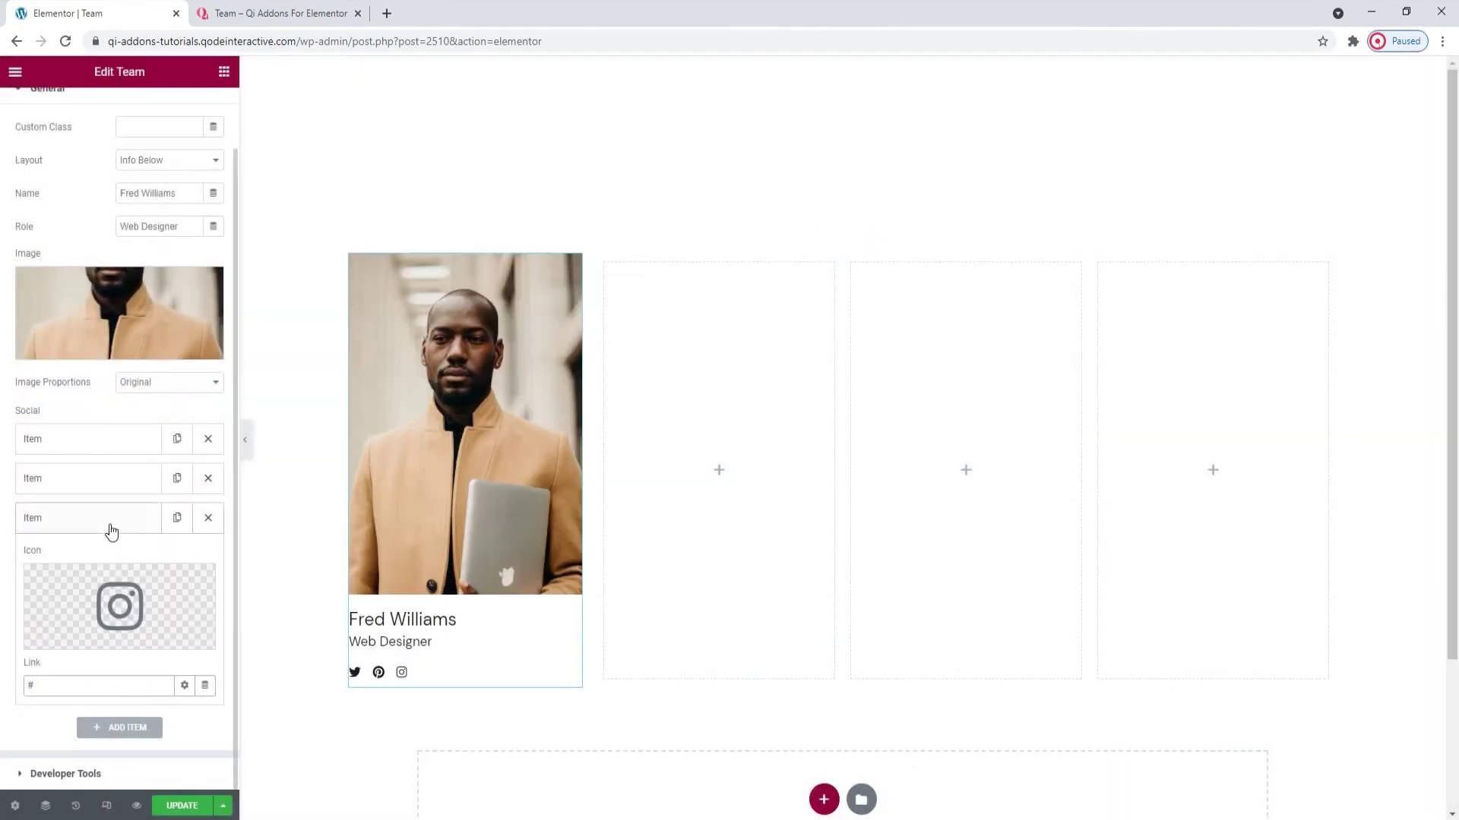
{"action": "left_click", "coordinate": [111, 524]}
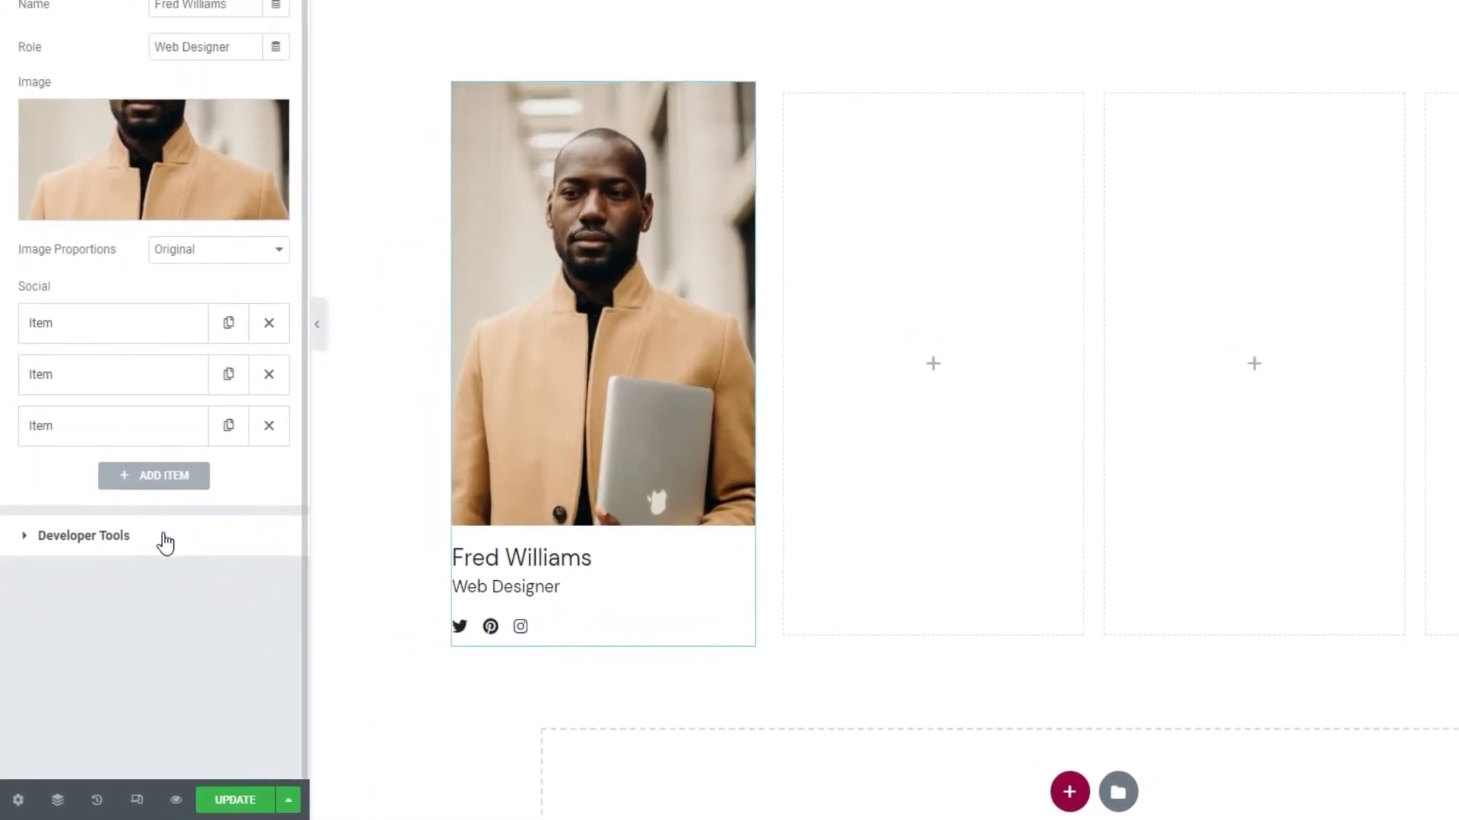
- Under Developer Tools, switch Show Shortcode Snippet to Yes, then back to No
{"action": "left_click", "coordinate": [162, 538]}
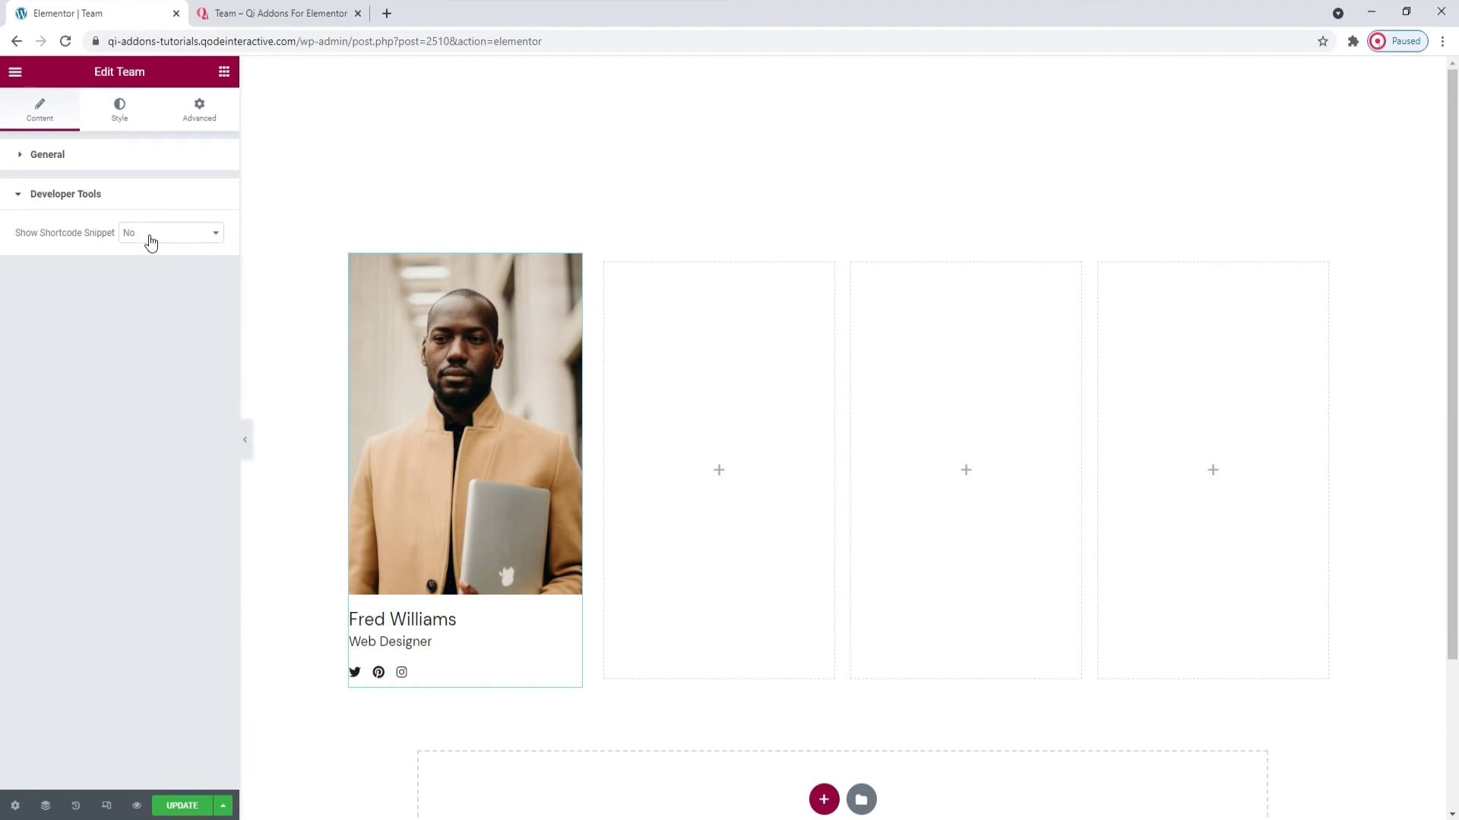
{"action": "left_click", "coordinate": [151, 242]}
{"action": "left_click", "coordinate": [152, 259]}
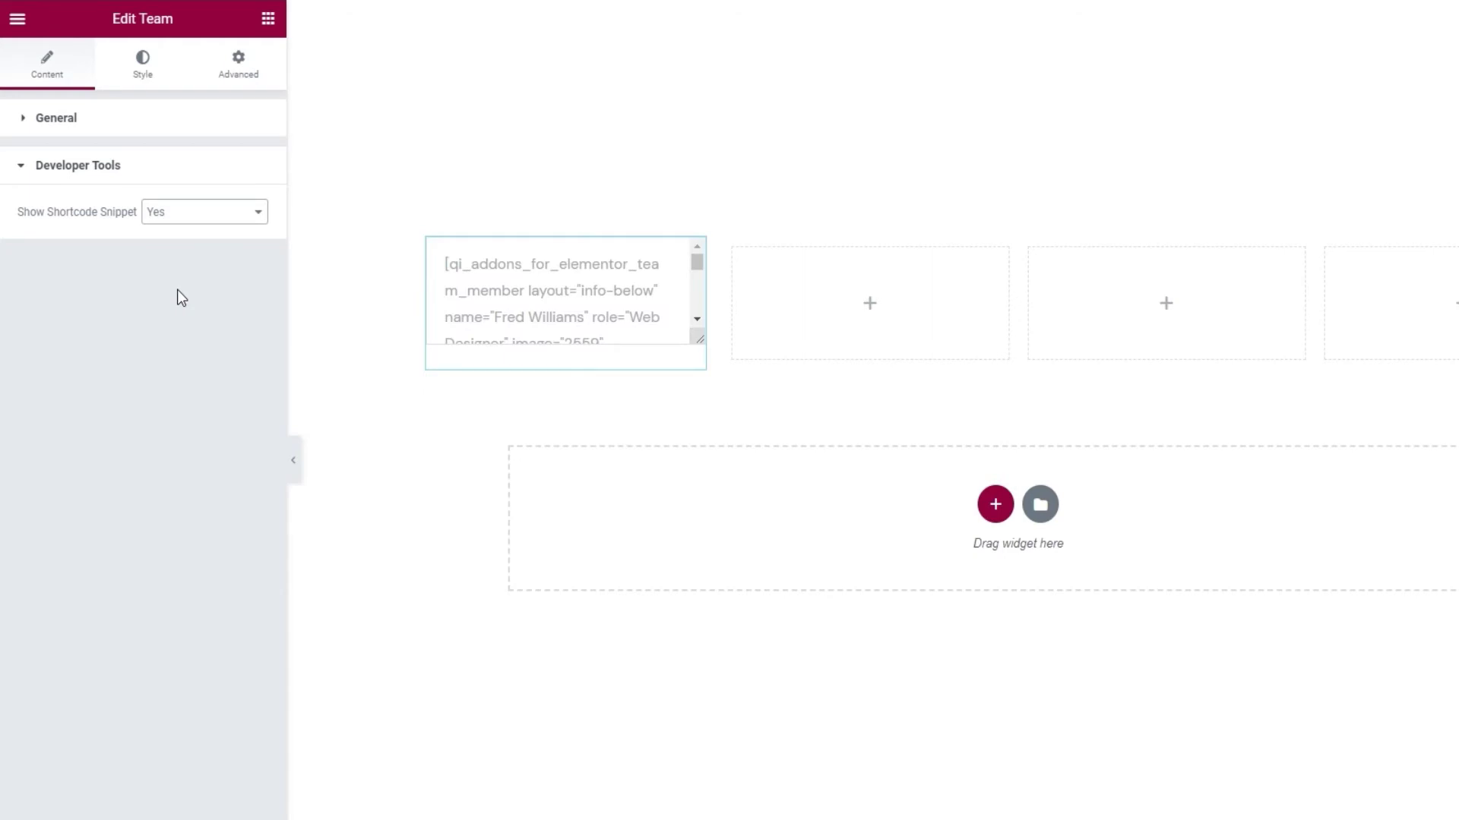
{"action": "left_click", "coordinate": [173, 216]}
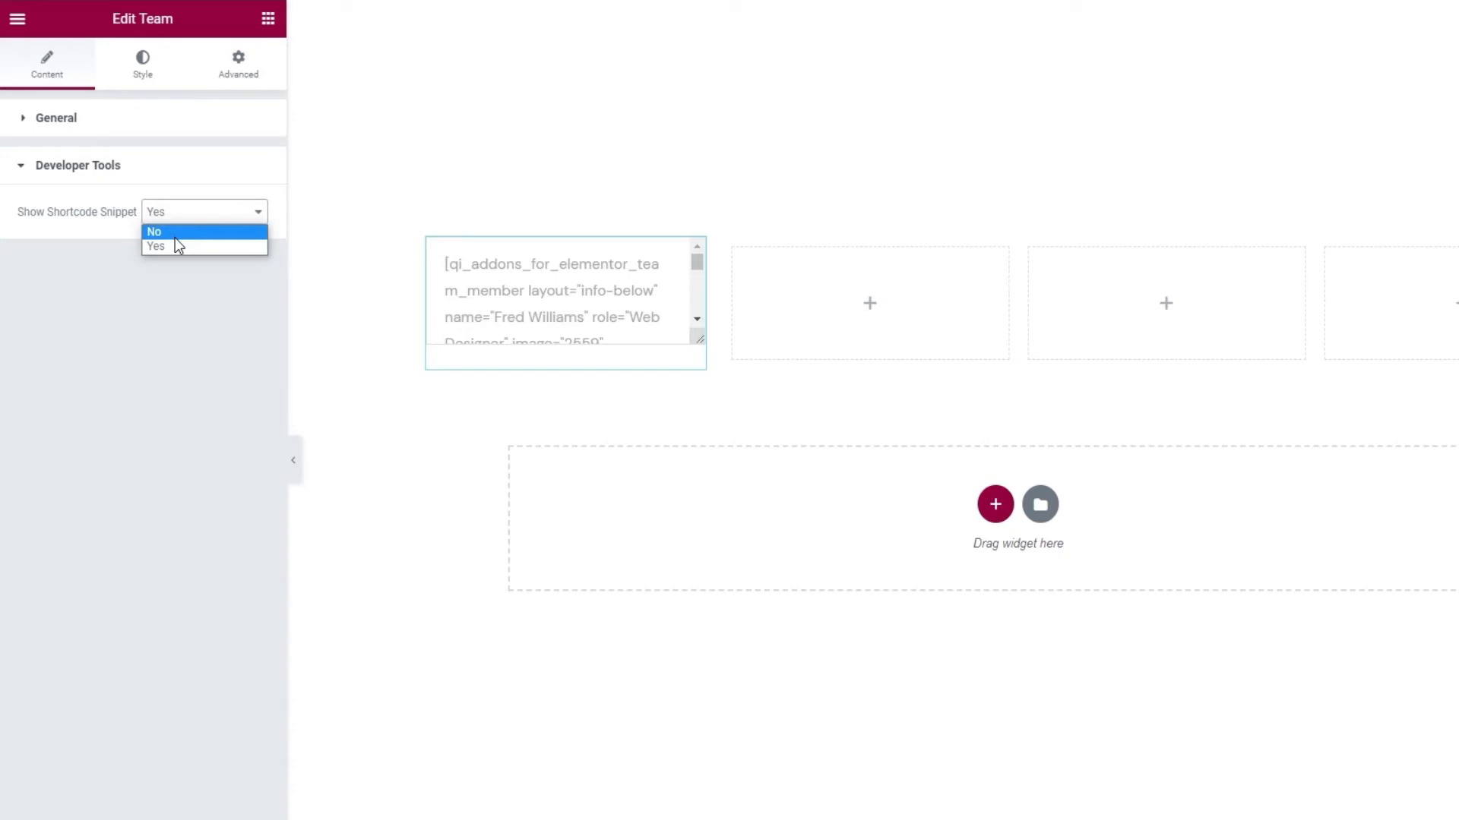
{"action": "left_click", "coordinate": [175, 236]}
- In the Style settings, make the member name an H5 heading
{"action": "left_click", "coordinate": [143, 68]}
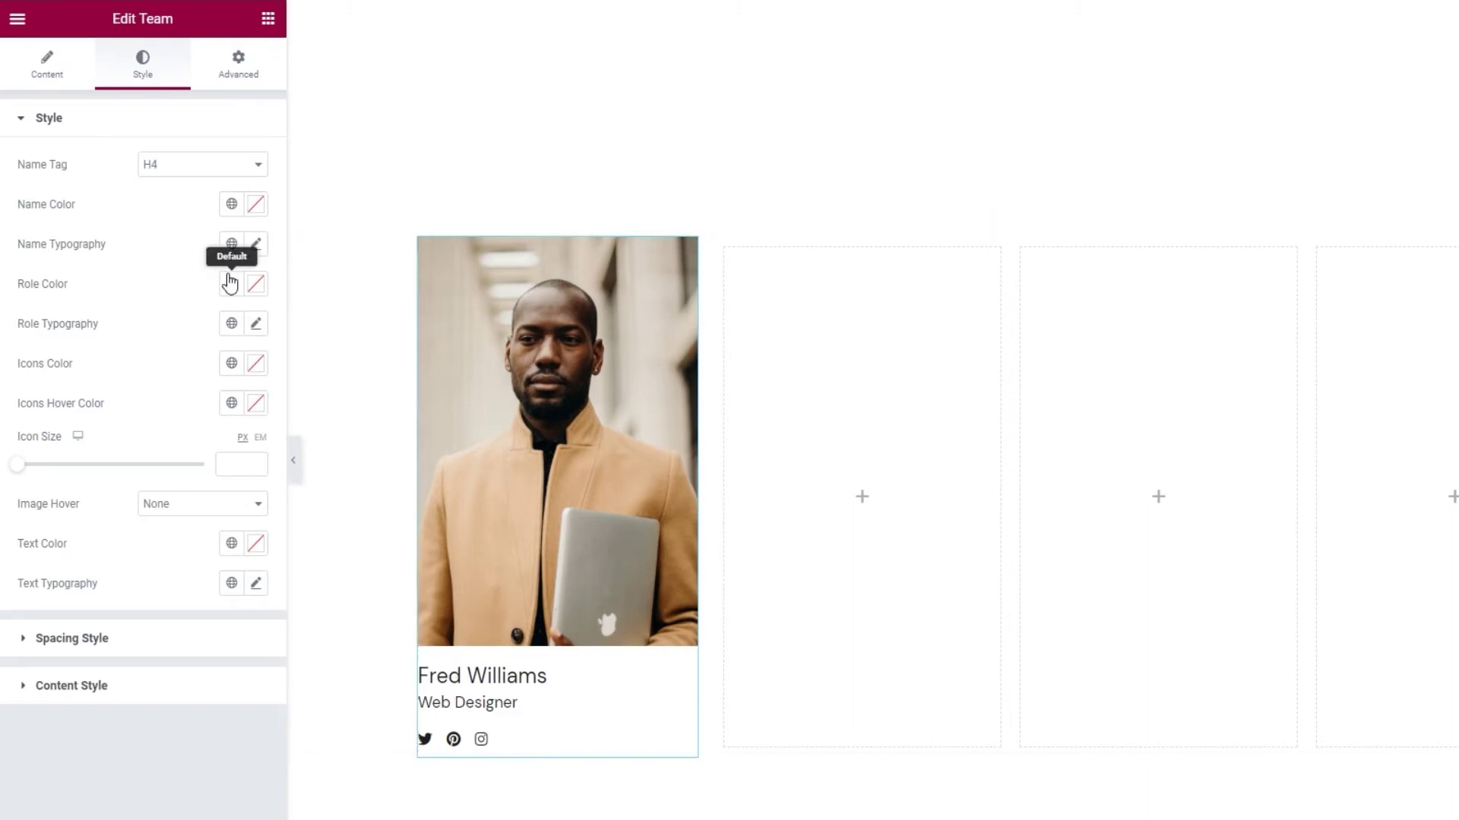
{"action": "left_click", "coordinate": [223, 167]}
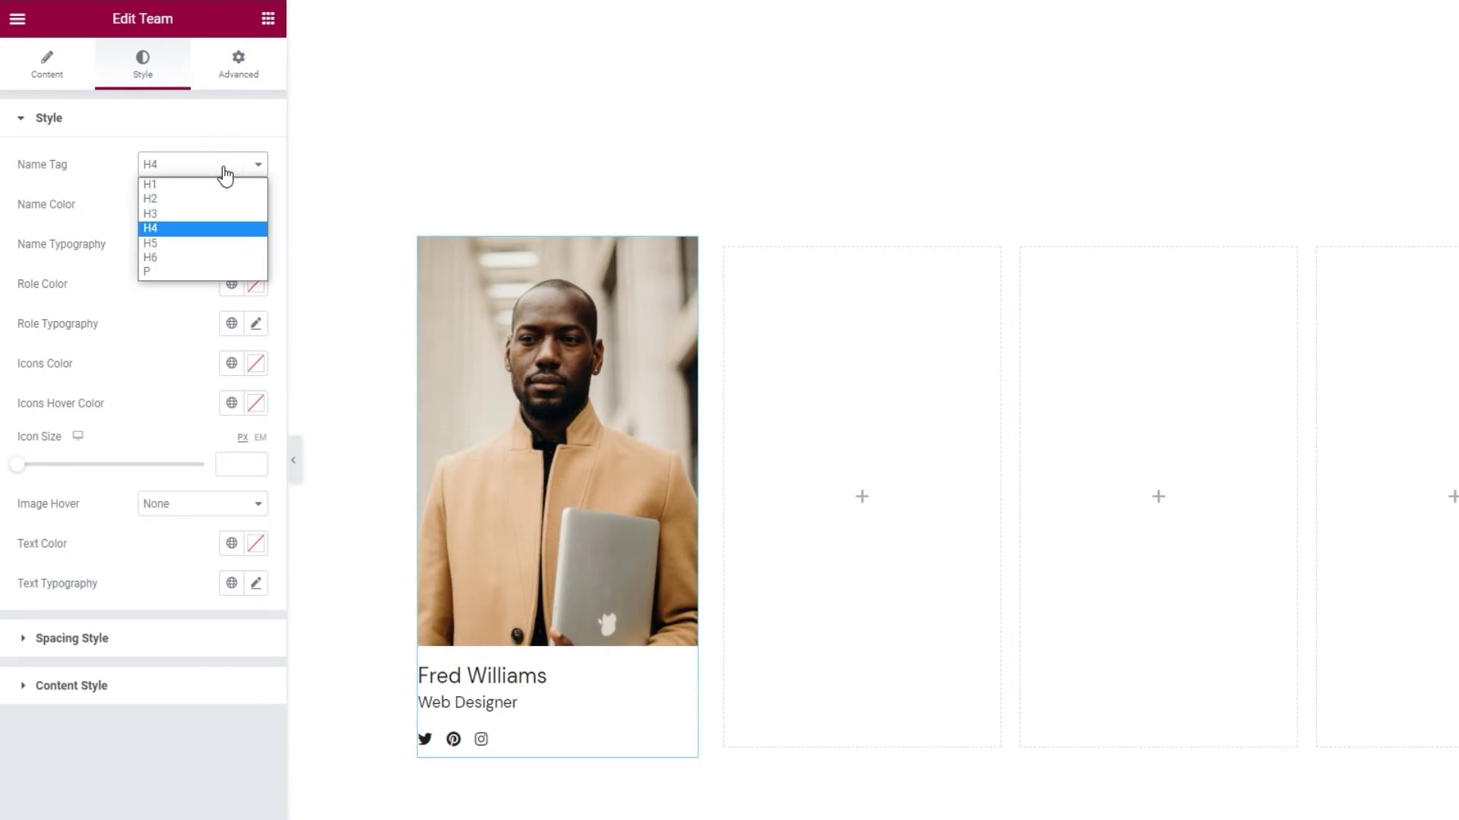
{"action": "left_click", "coordinate": [185, 243]}
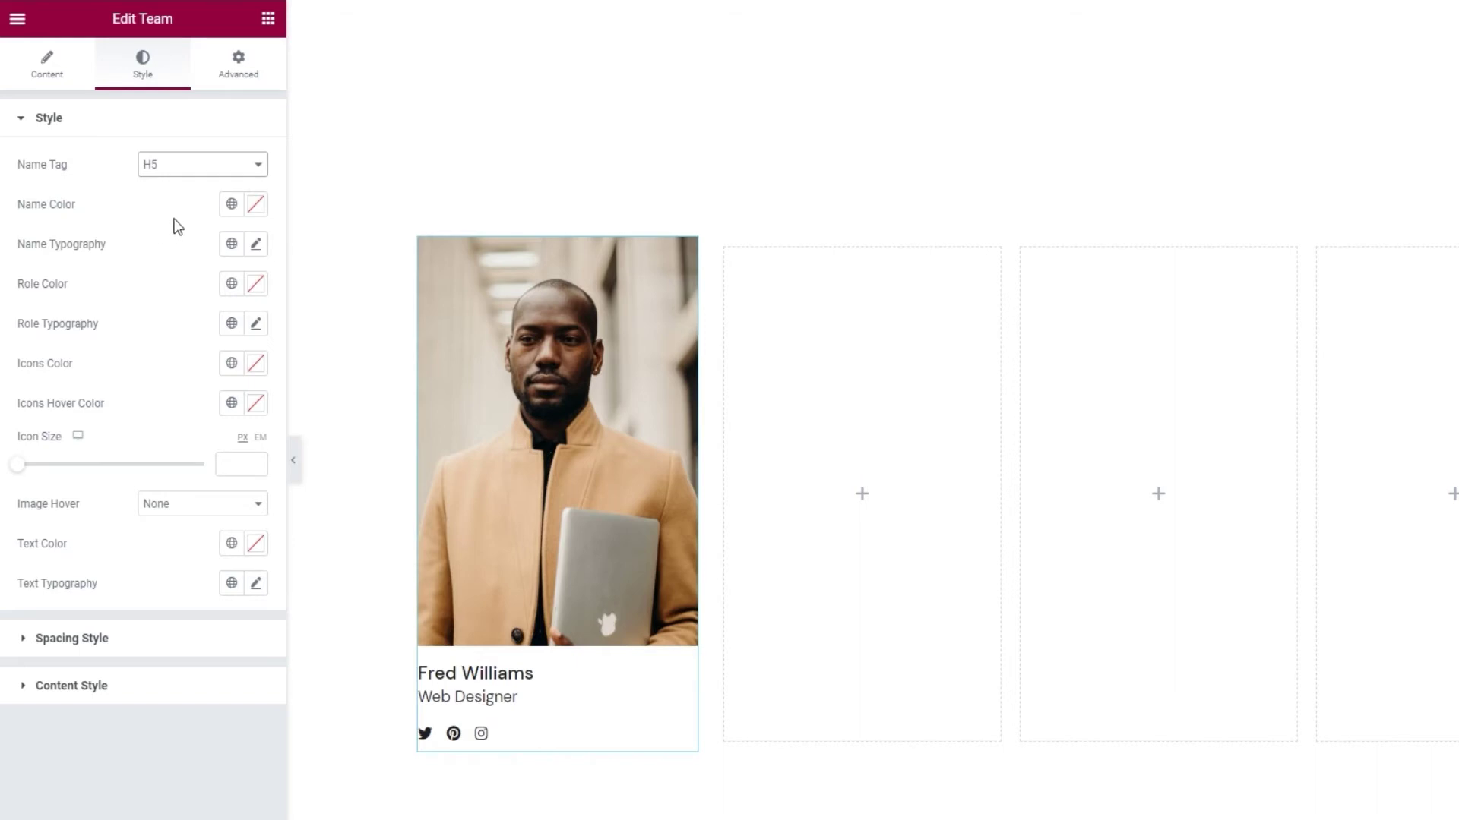
- Try red shades for the name colour, then reset it to default
{"action": "left_click", "coordinate": [255, 204]}
{"action": "left_click", "coordinate": [211, 314]}
{"action": "left_click", "coordinate": [167, 290]}
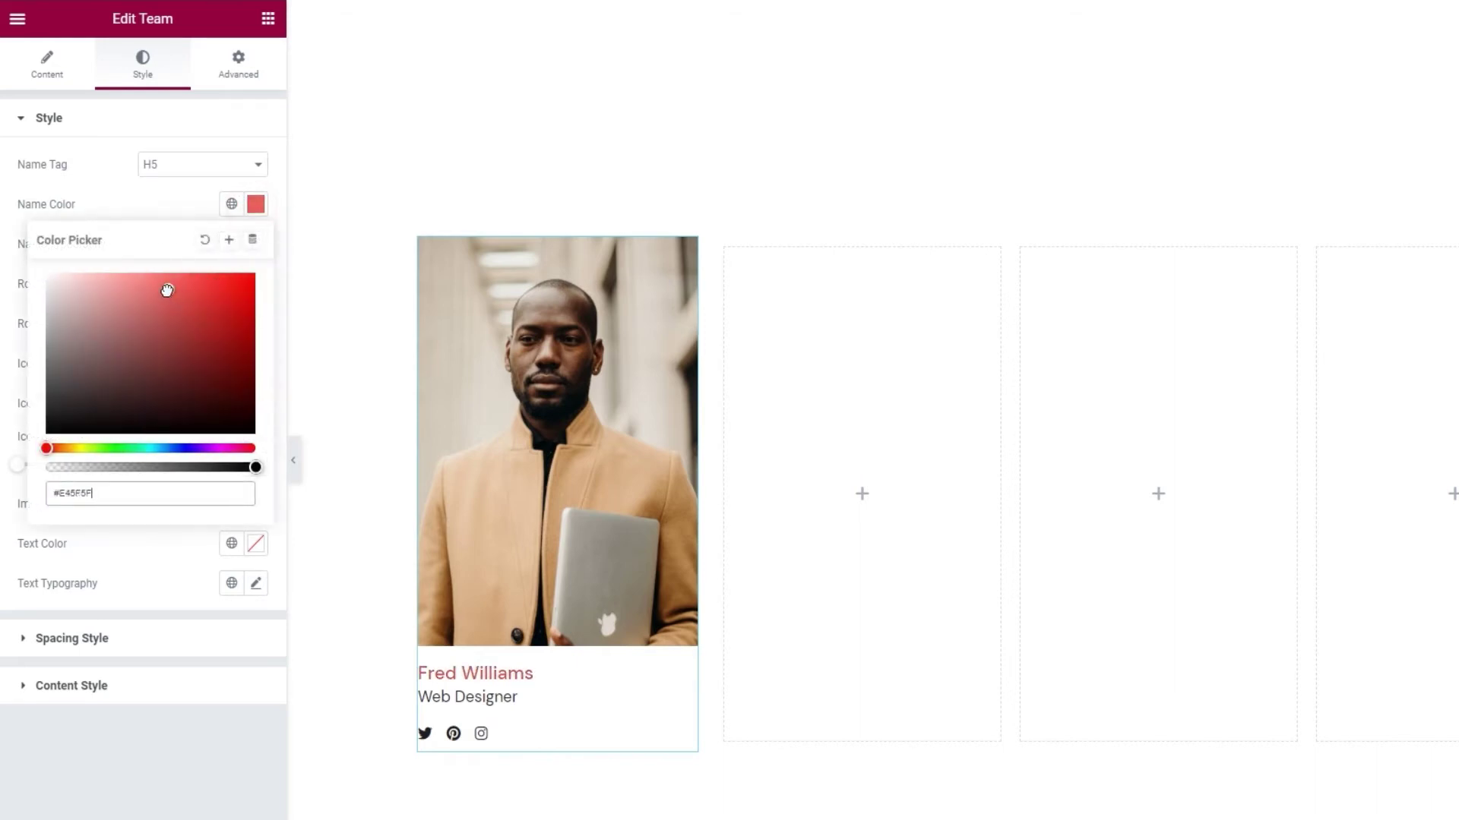
{"action": "left_click", "coordinate": [204, 240]}
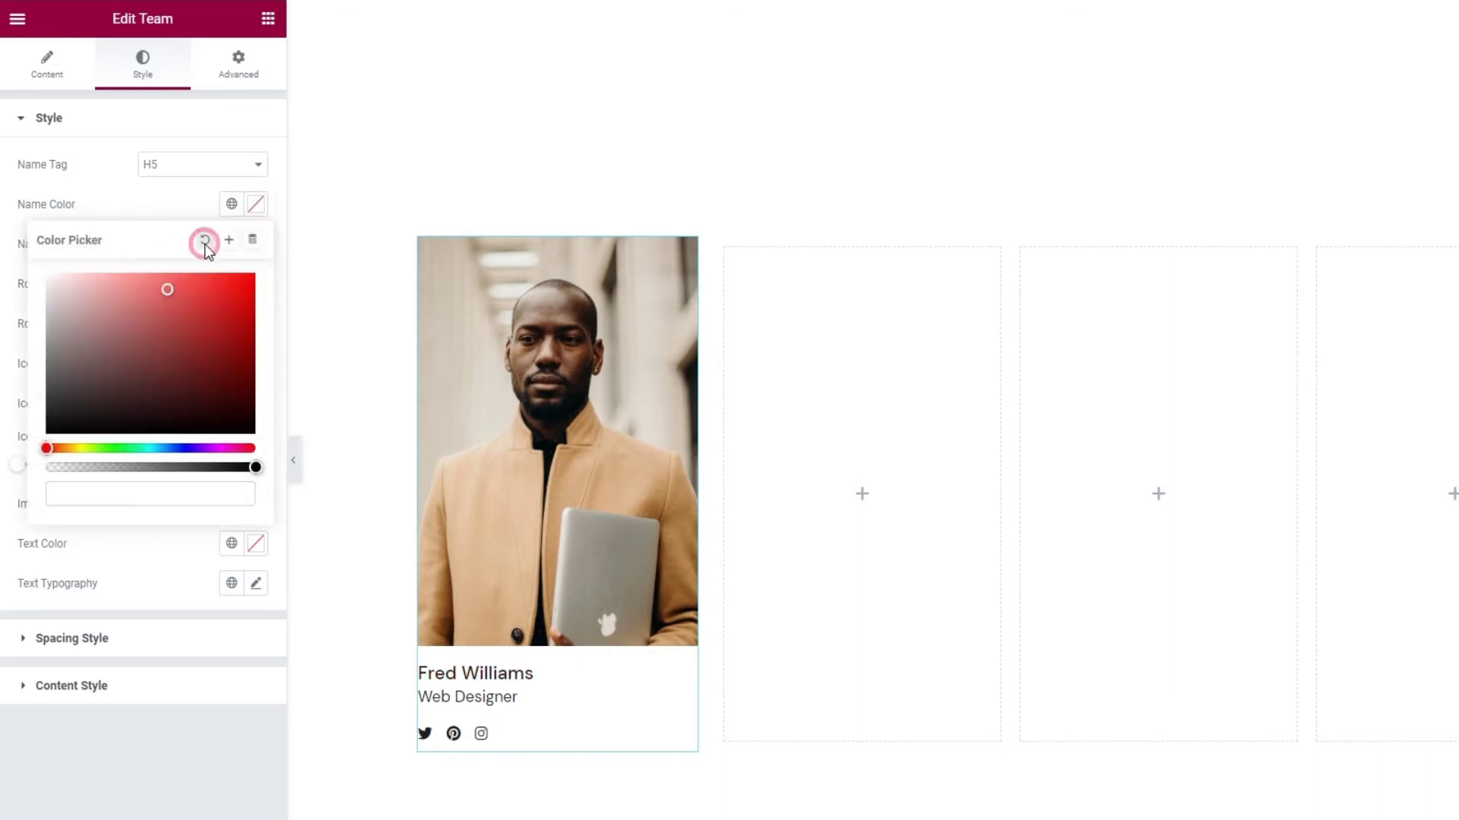
{"action": "left_click", "coordinate": [184, 202]}
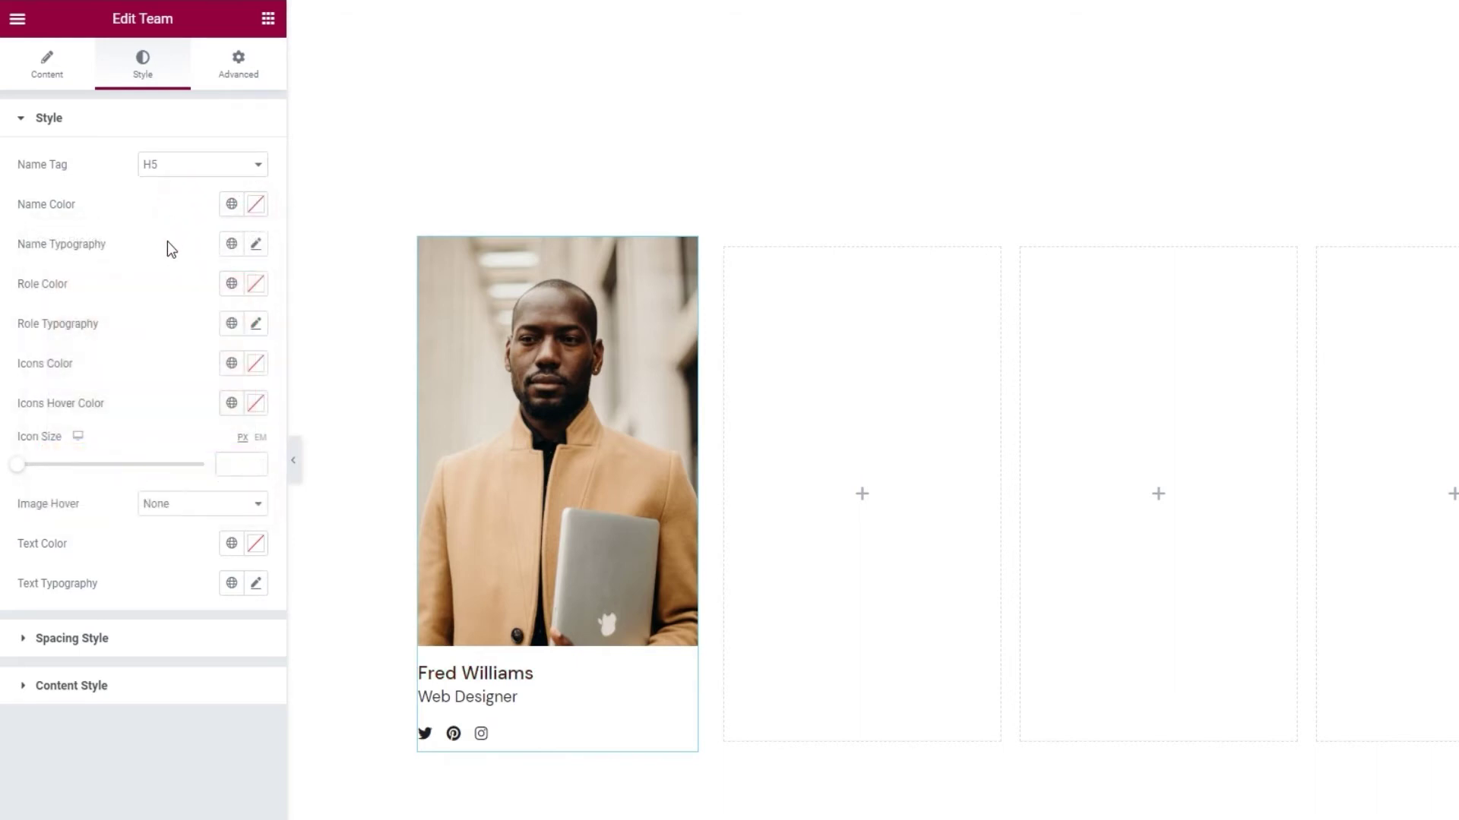
{"action": "left_click", "coordinate": [255, 244]}
- Review the name's font family, weight, transform, style and decoration, keeping each at Default
{"action": "left_click", "coordinate": [220, 334]}
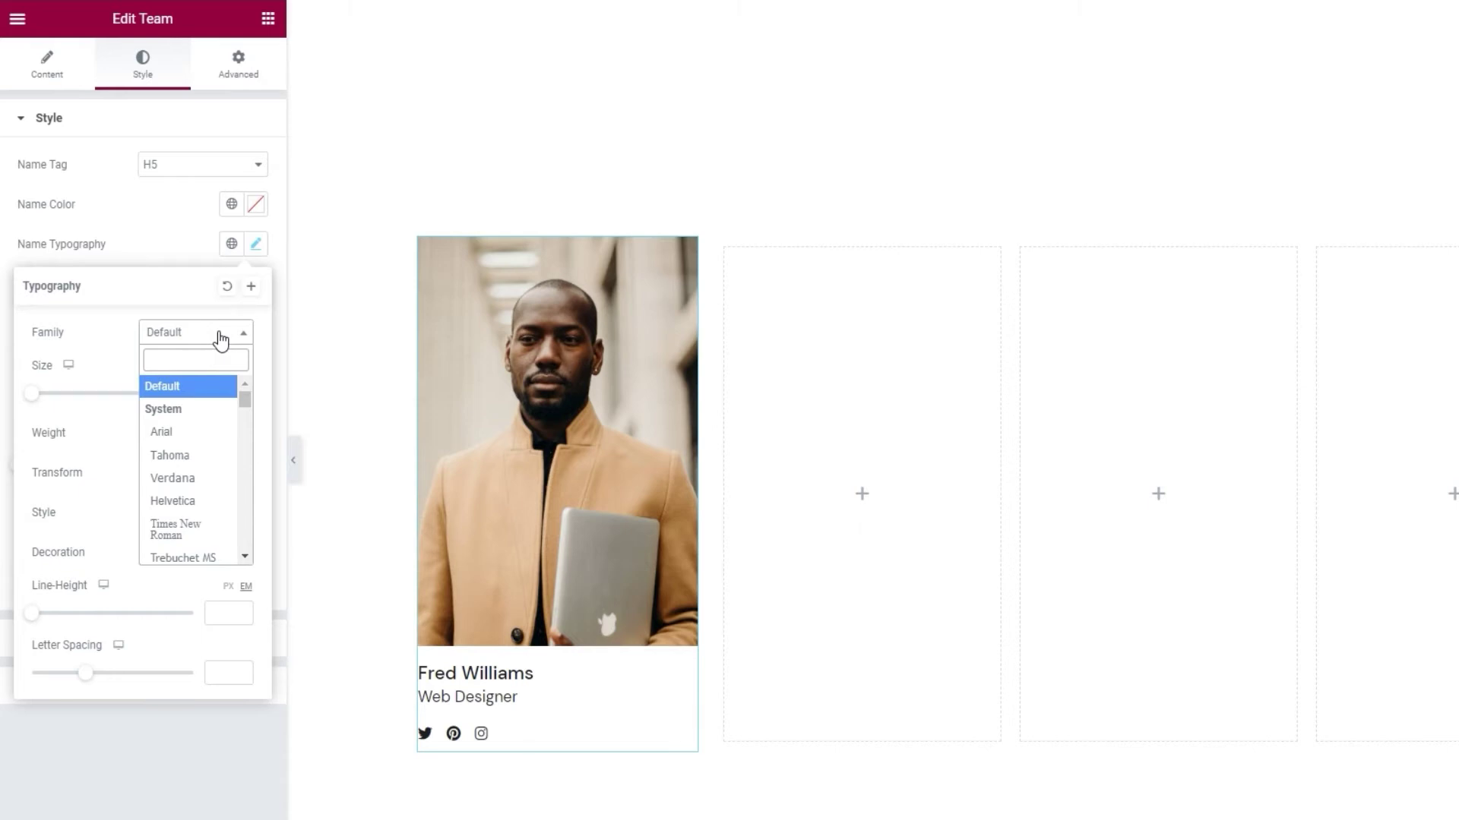
{"action": "left_click", "coordinate": [219, 334]}
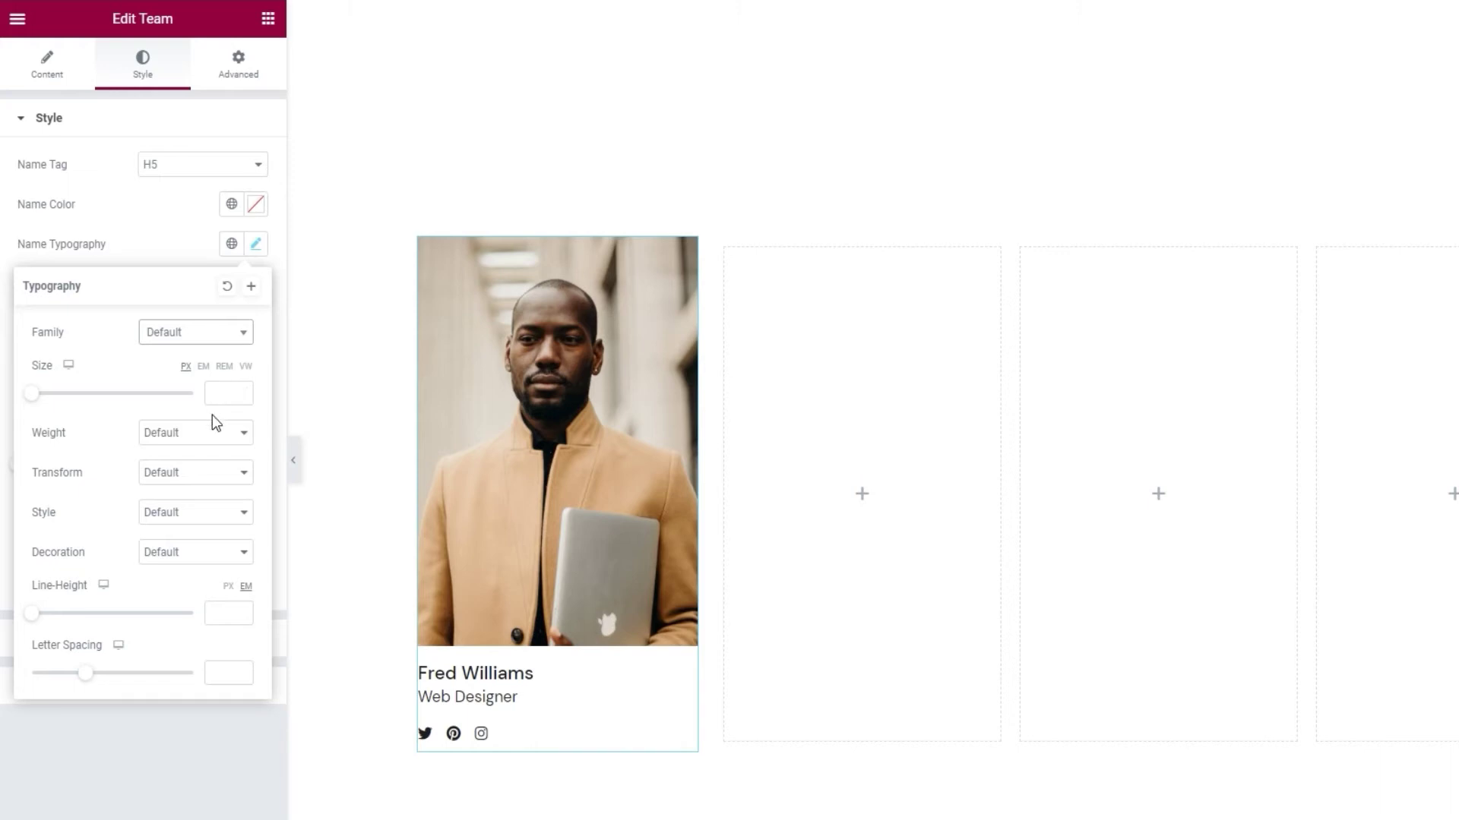
{"action": "left_click", "coordinate": [208, 441]}
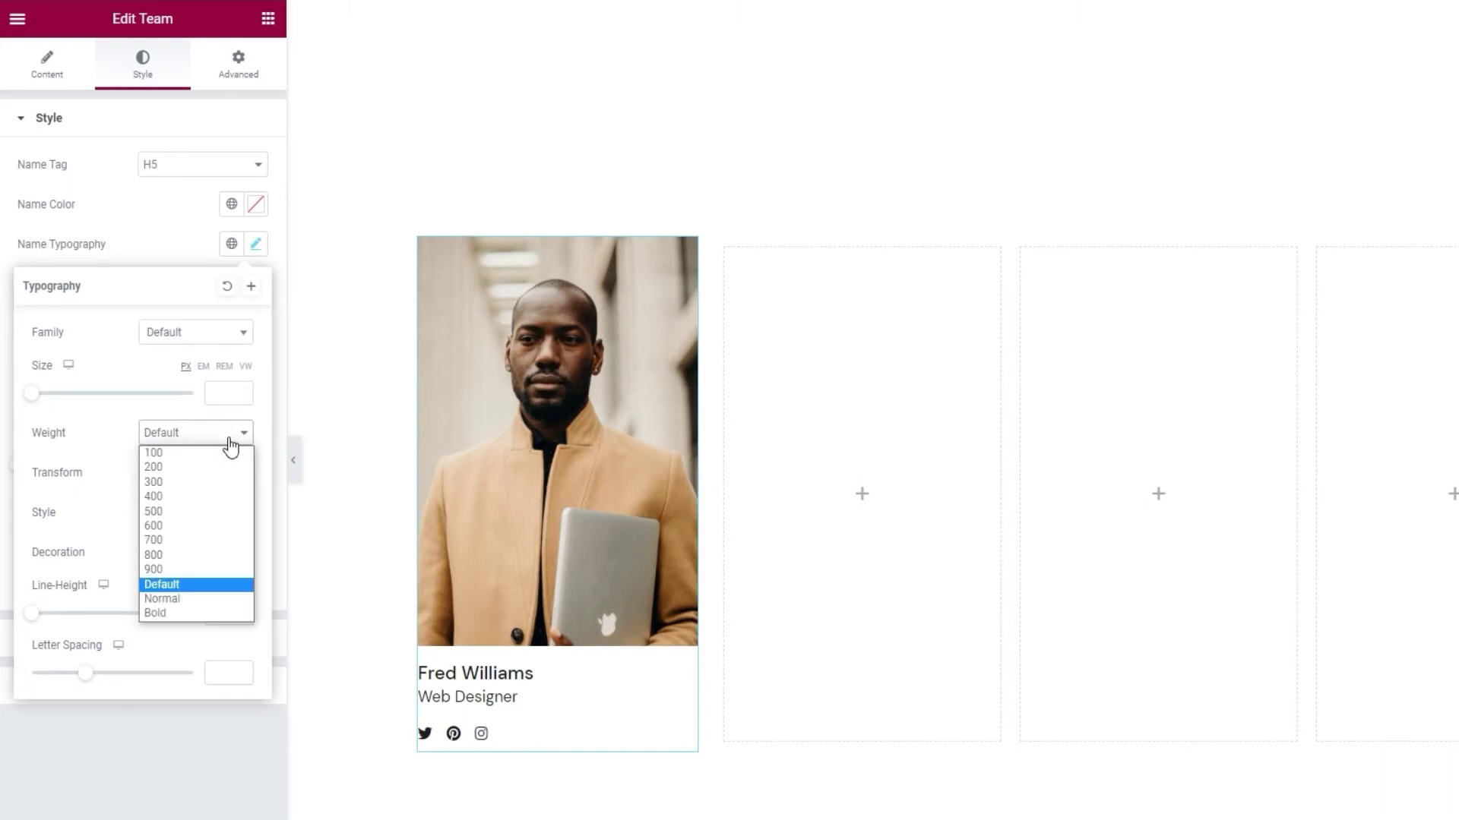
{"action": "left_click", "coordinate": [230, 445]}
{"action": "left_click", "coordinate": [221, 471]}
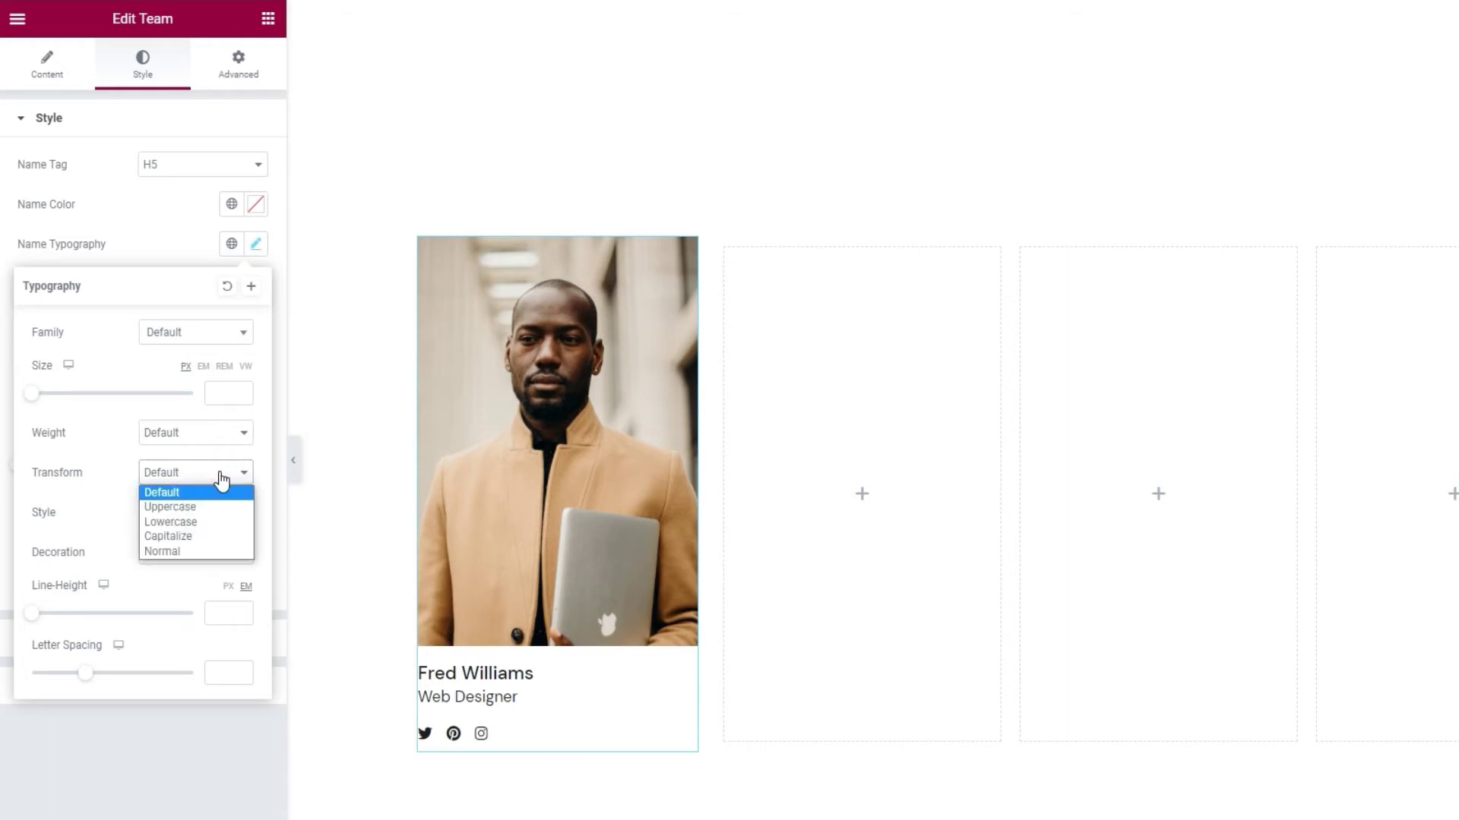
{"action": "left_click", "coordinate": [221, 493]}
{"action": "left_click", "coordinate": [221, 511]}
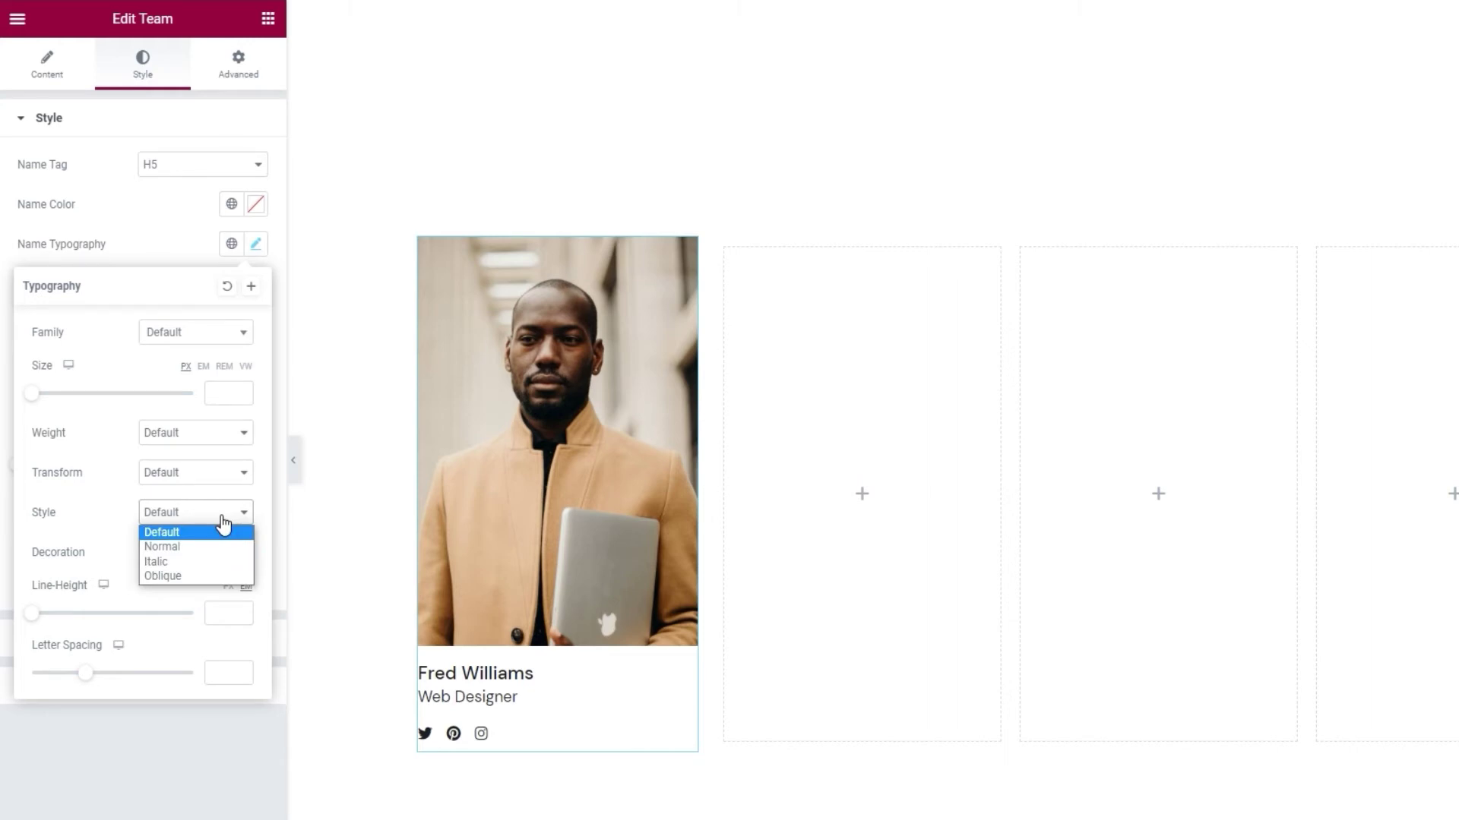
{"action": "left_click", "coordinate": [221, 516]}
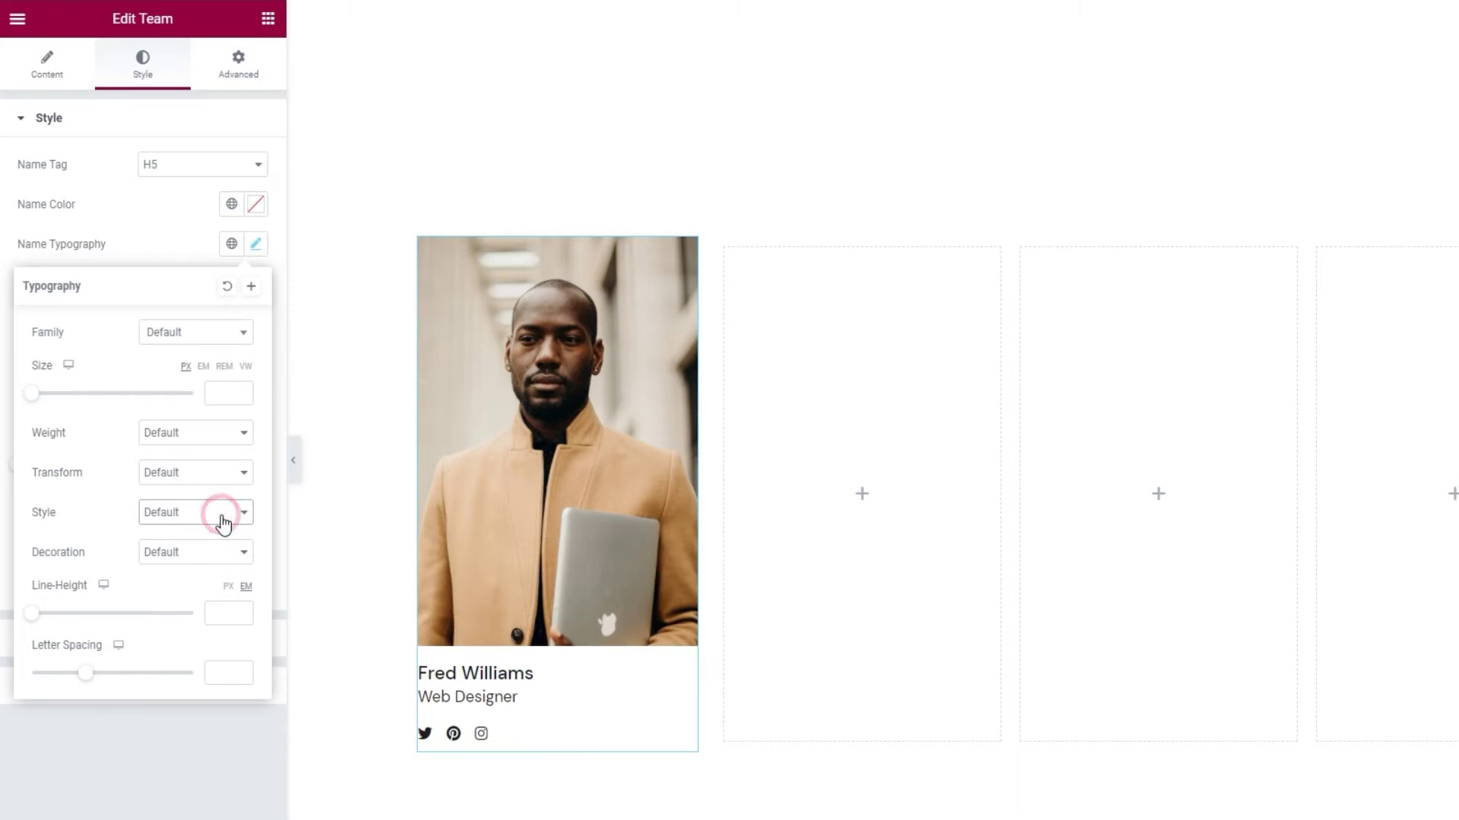
{"action": "left_click", "coordinate": [216, 550]}
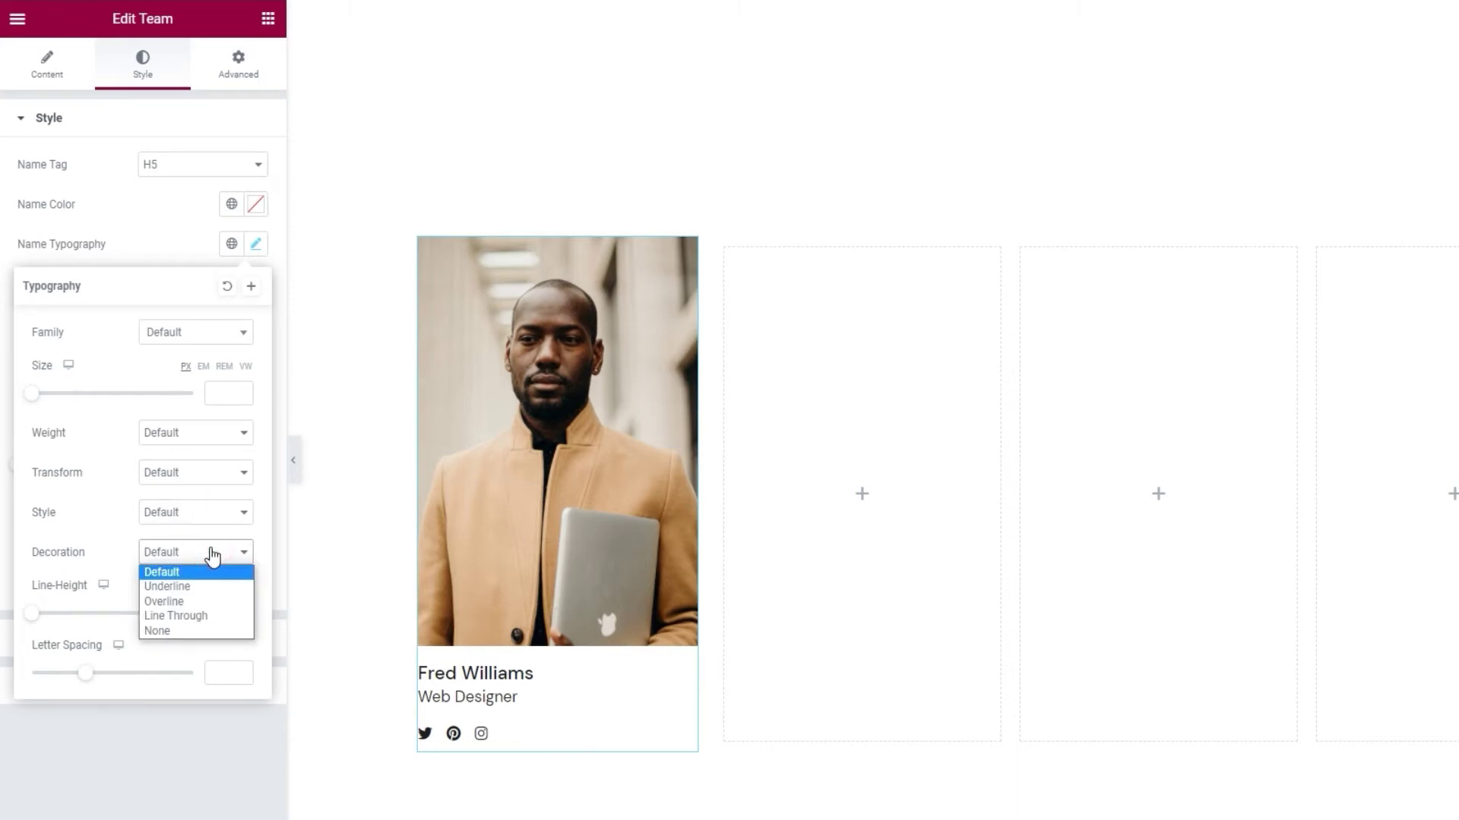
{"action": "left_click", "coordinate": [212, 556]}
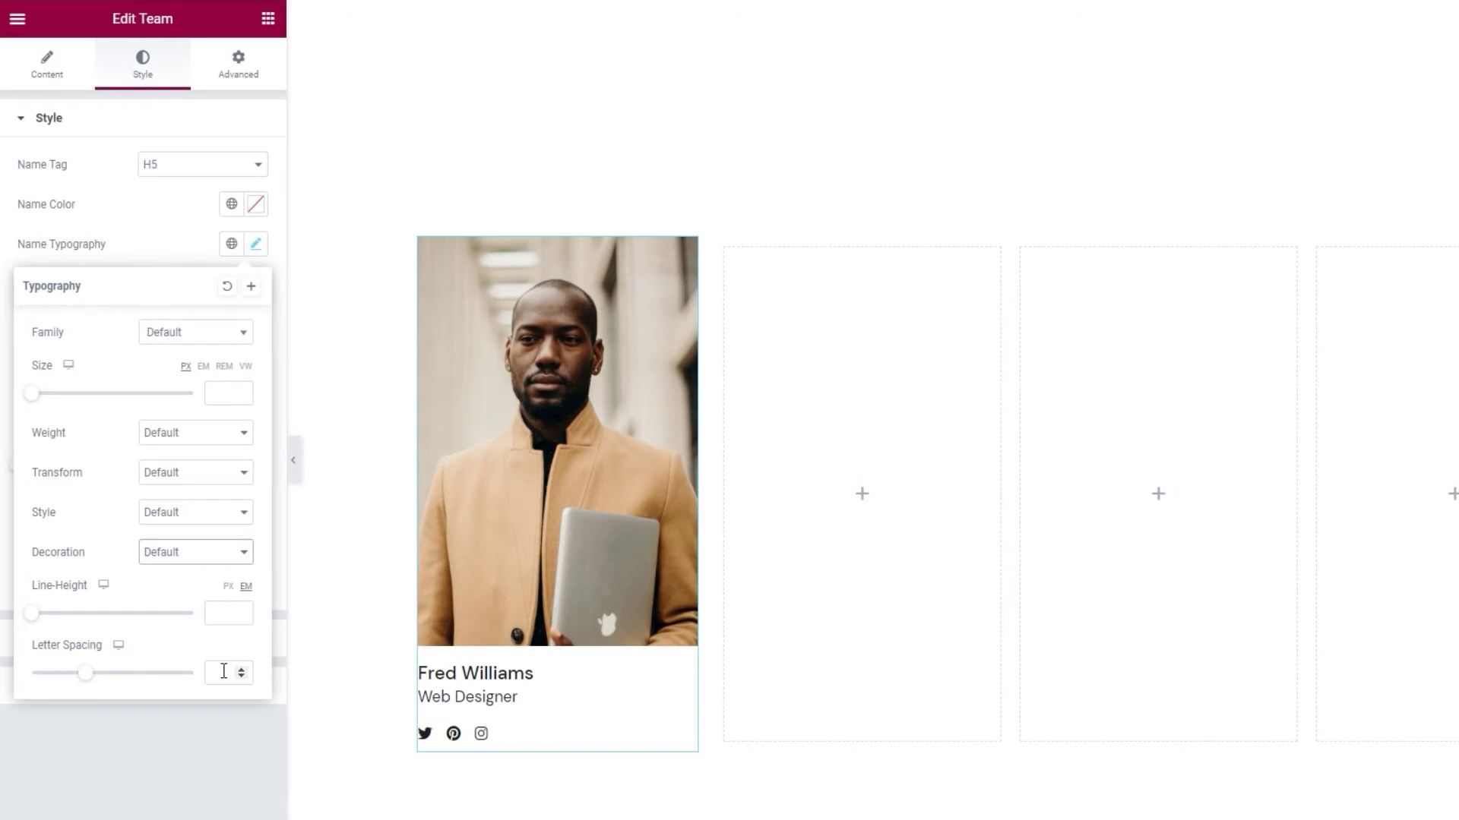
{"action": "left_click", "coordinate": [173, 247]}
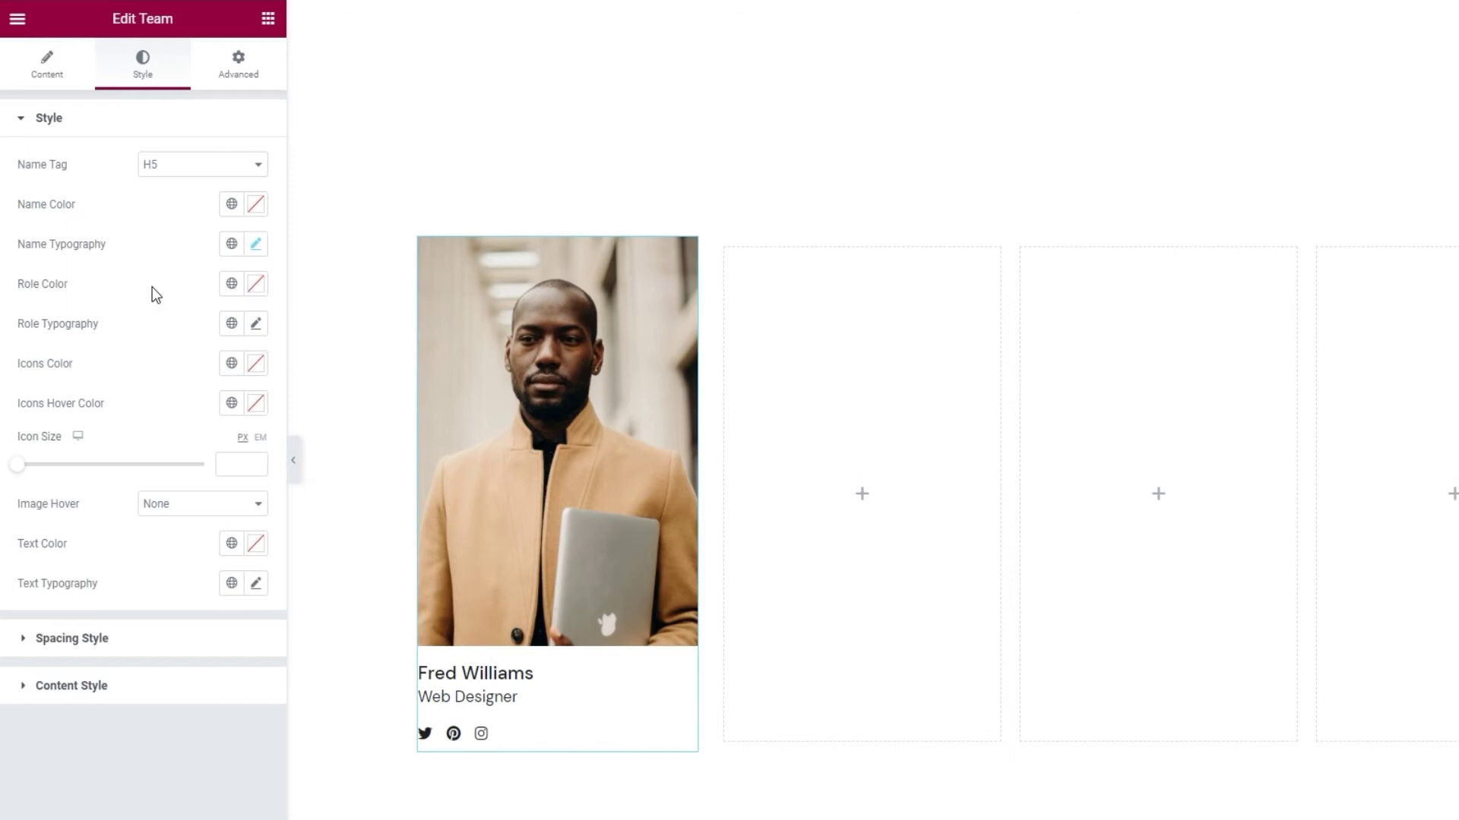
- Set the role text colour to light grey #c4c4c4 and open Role Typography
{"action": "left_click", "coordinate": [255, 291]}
{"action": "left_click_drag", "start_coordinate": [166, 404], "coordinate": [134, 387]}
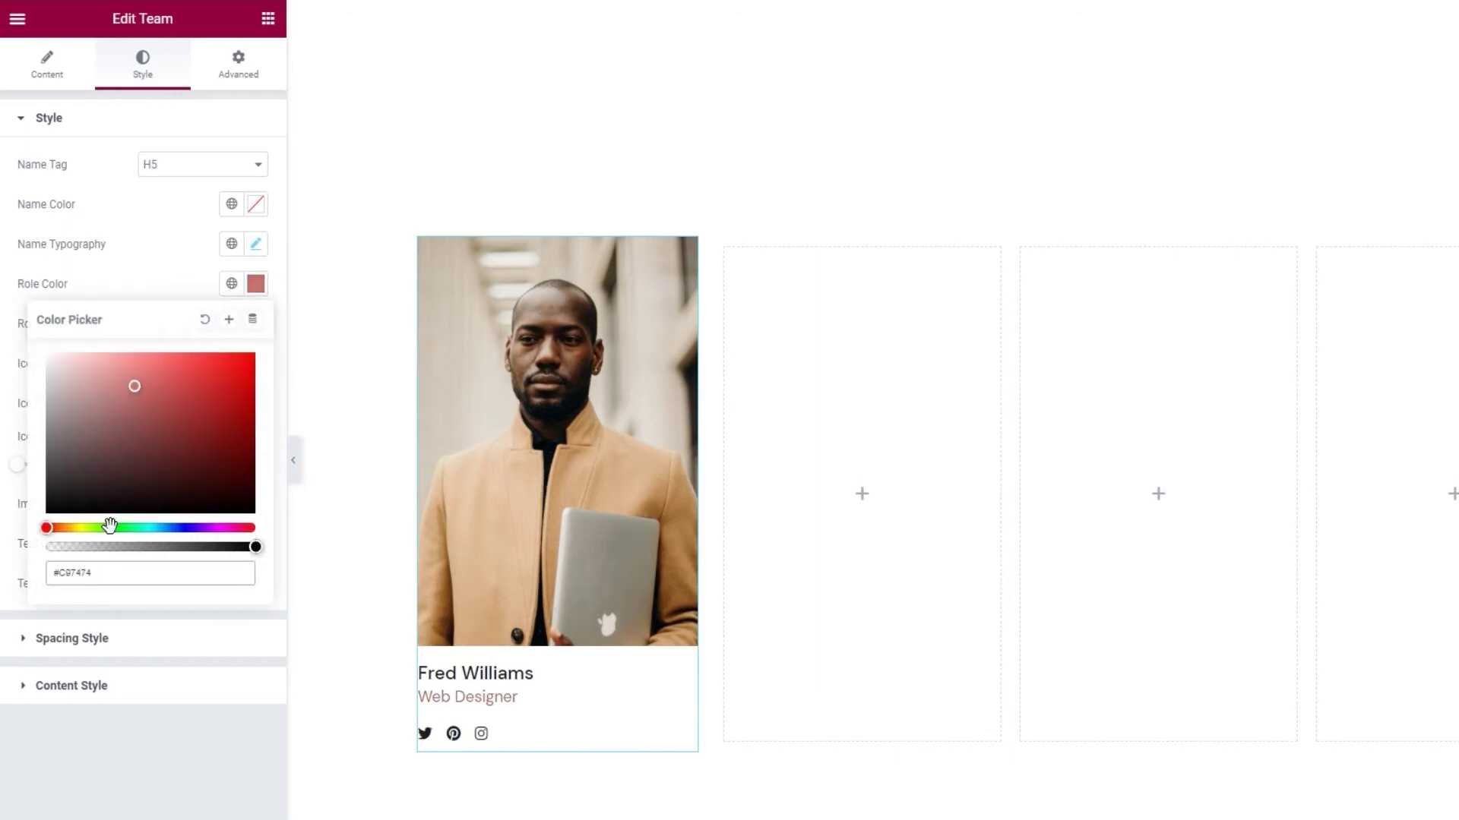
{"action": "double_click", "coordinate": [116, 572]}
{"action": "type", "text": "c4c4c4"}
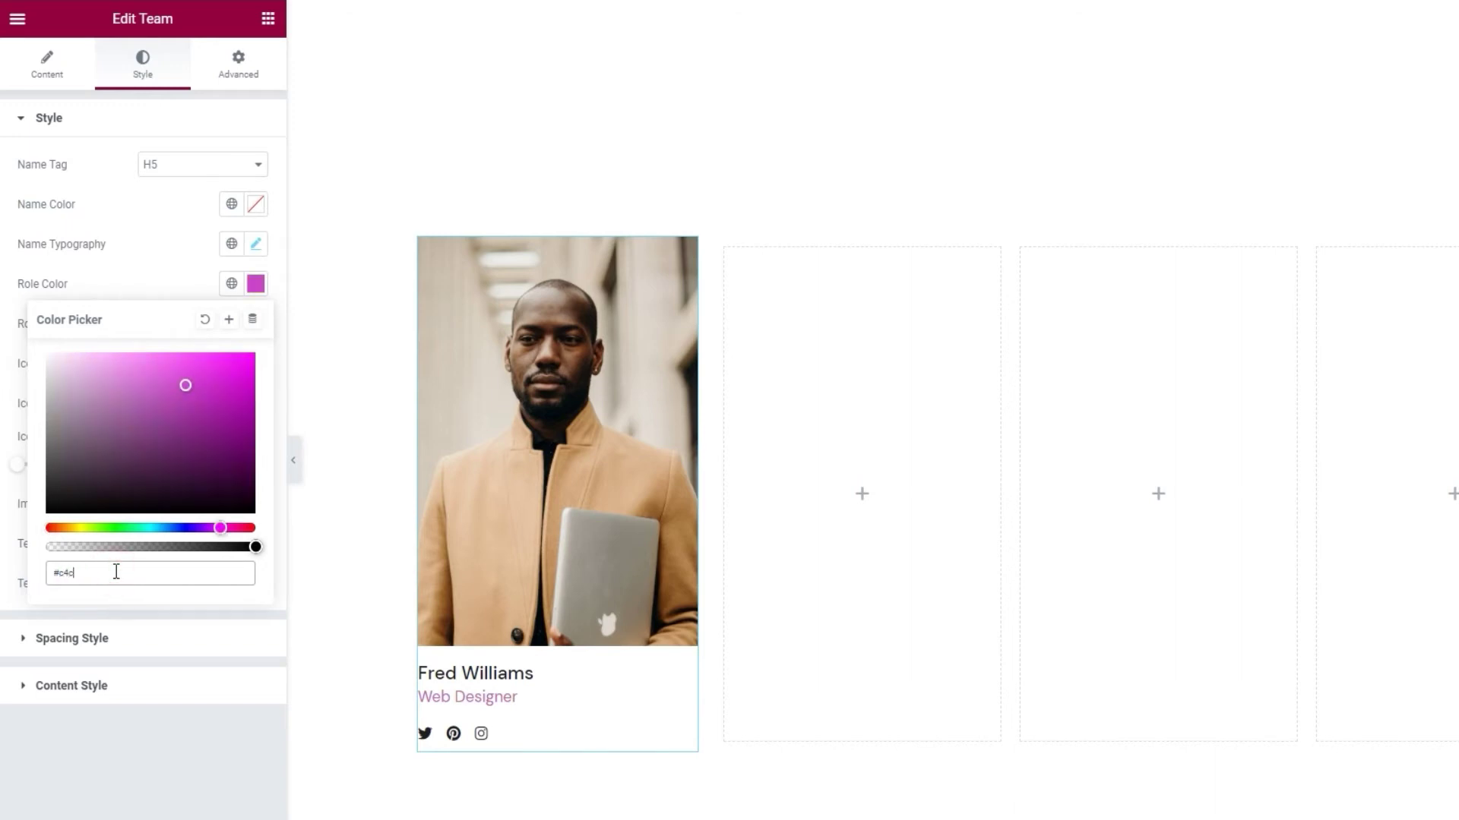
{"action": "left_click", "coordinate": [140, 275]}
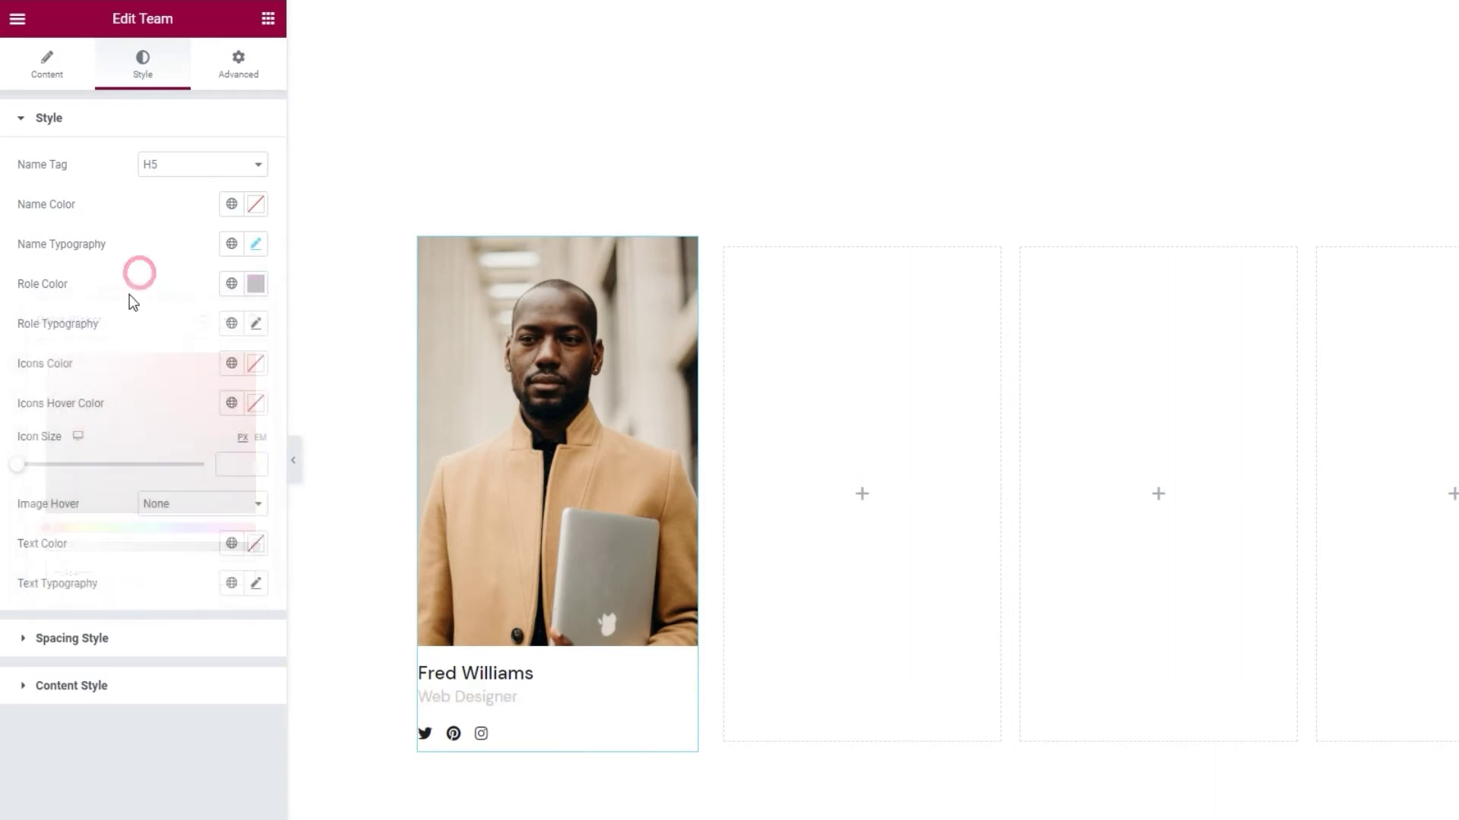
{"action": "left_click", "coordinate": [255, 324]}
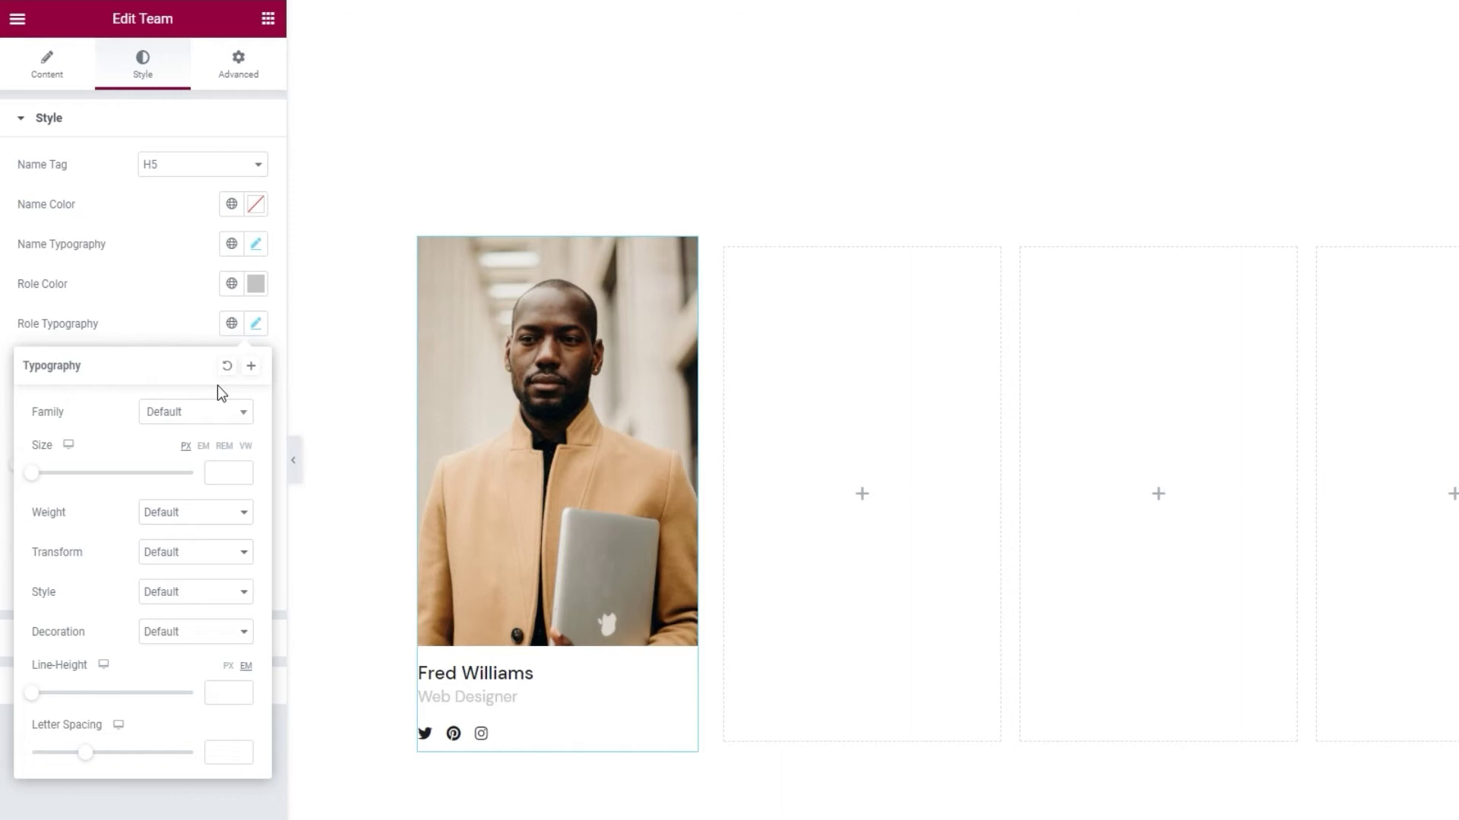
- Set the Web Designer role typography to size 16 and weight 500
{"action": "left_click", "coordinate": [214, 469]}
{"action": "type", "text": "16"}
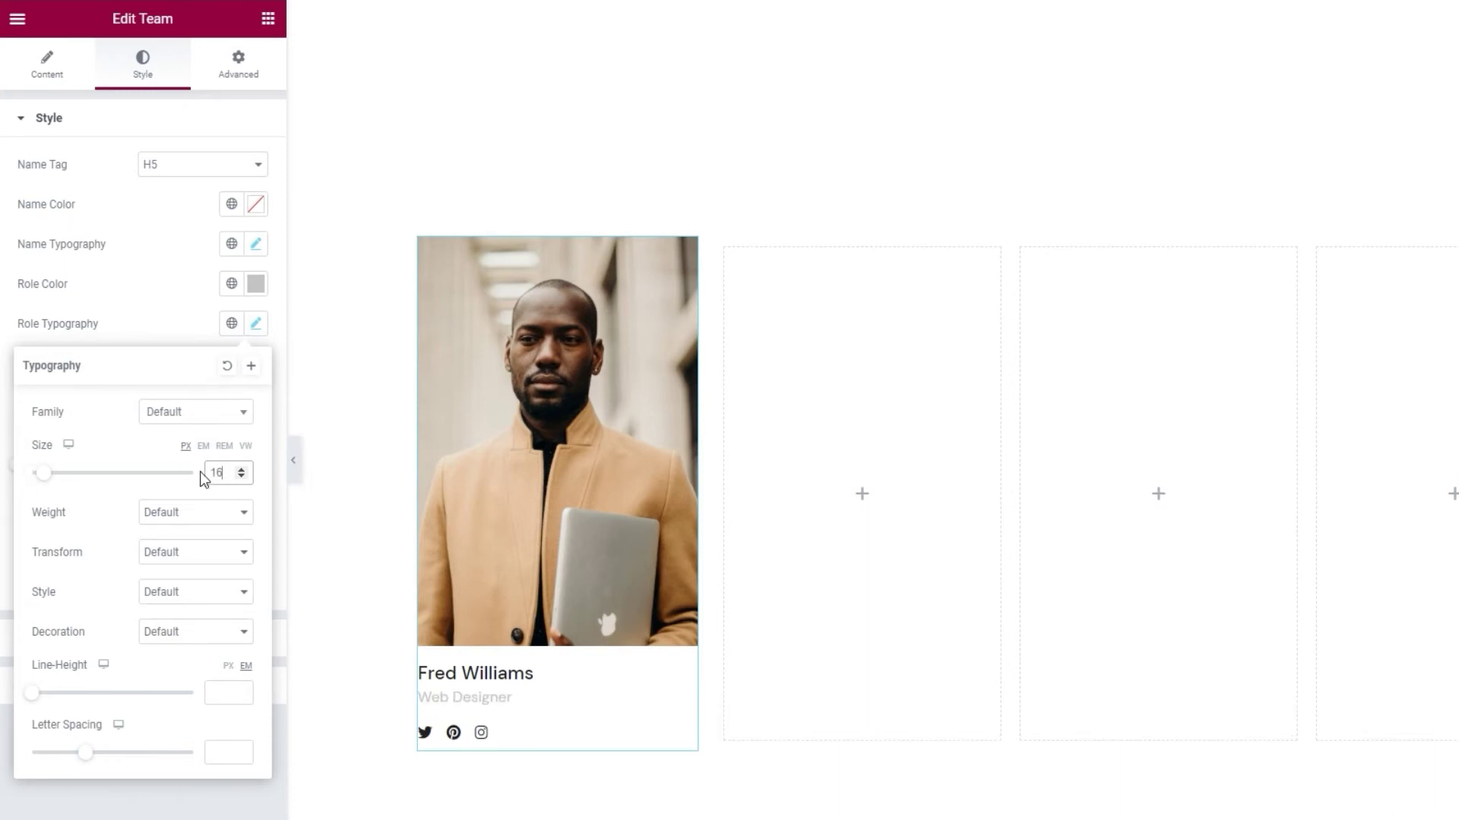
{"action": "left_click", "coordinate": [195, 513]}
{"action": "left_click", "coordinate": [195, 590]}
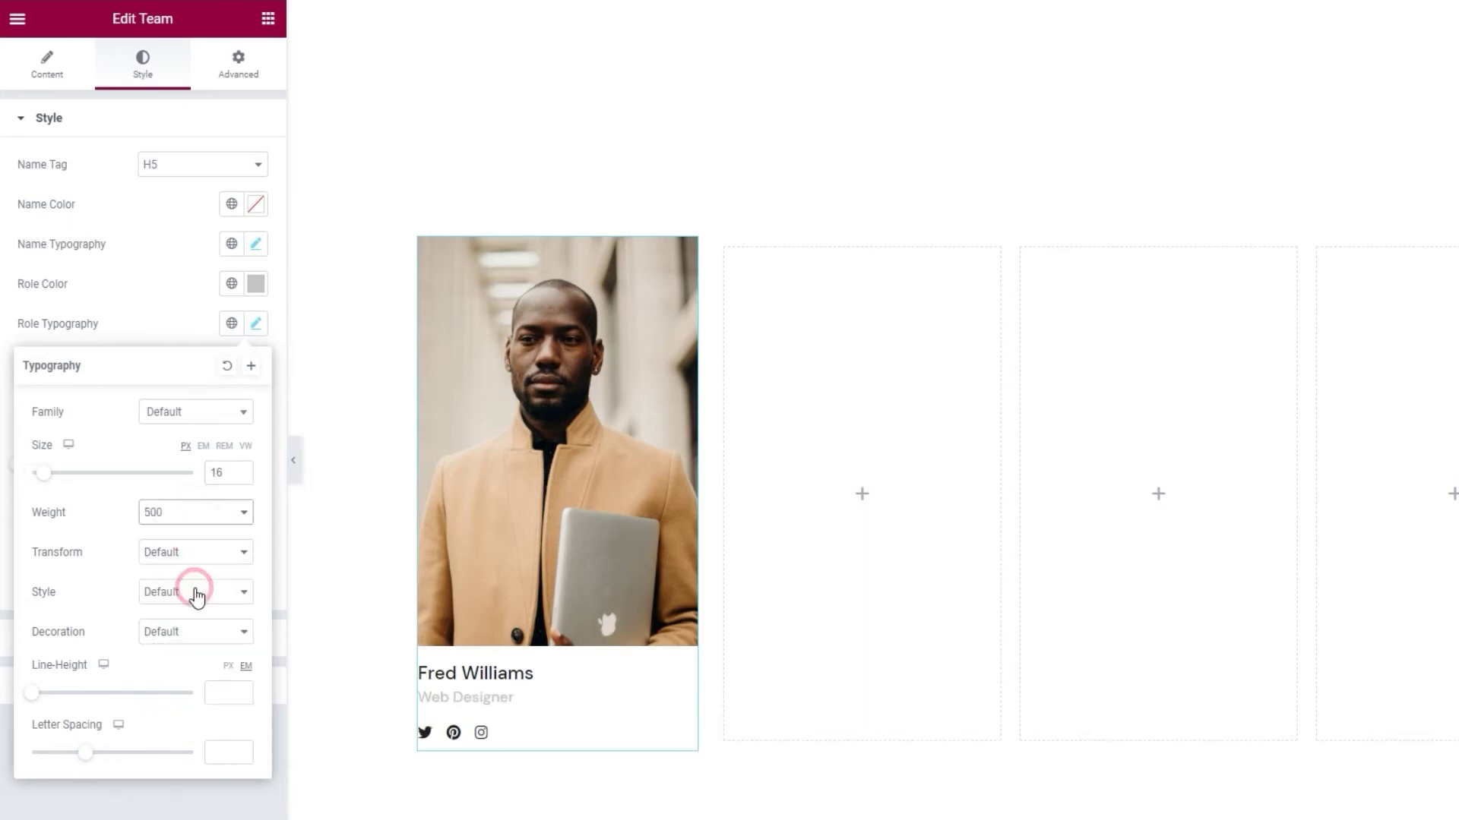
{"action": "left_click", "coordinate": [168, 332]}
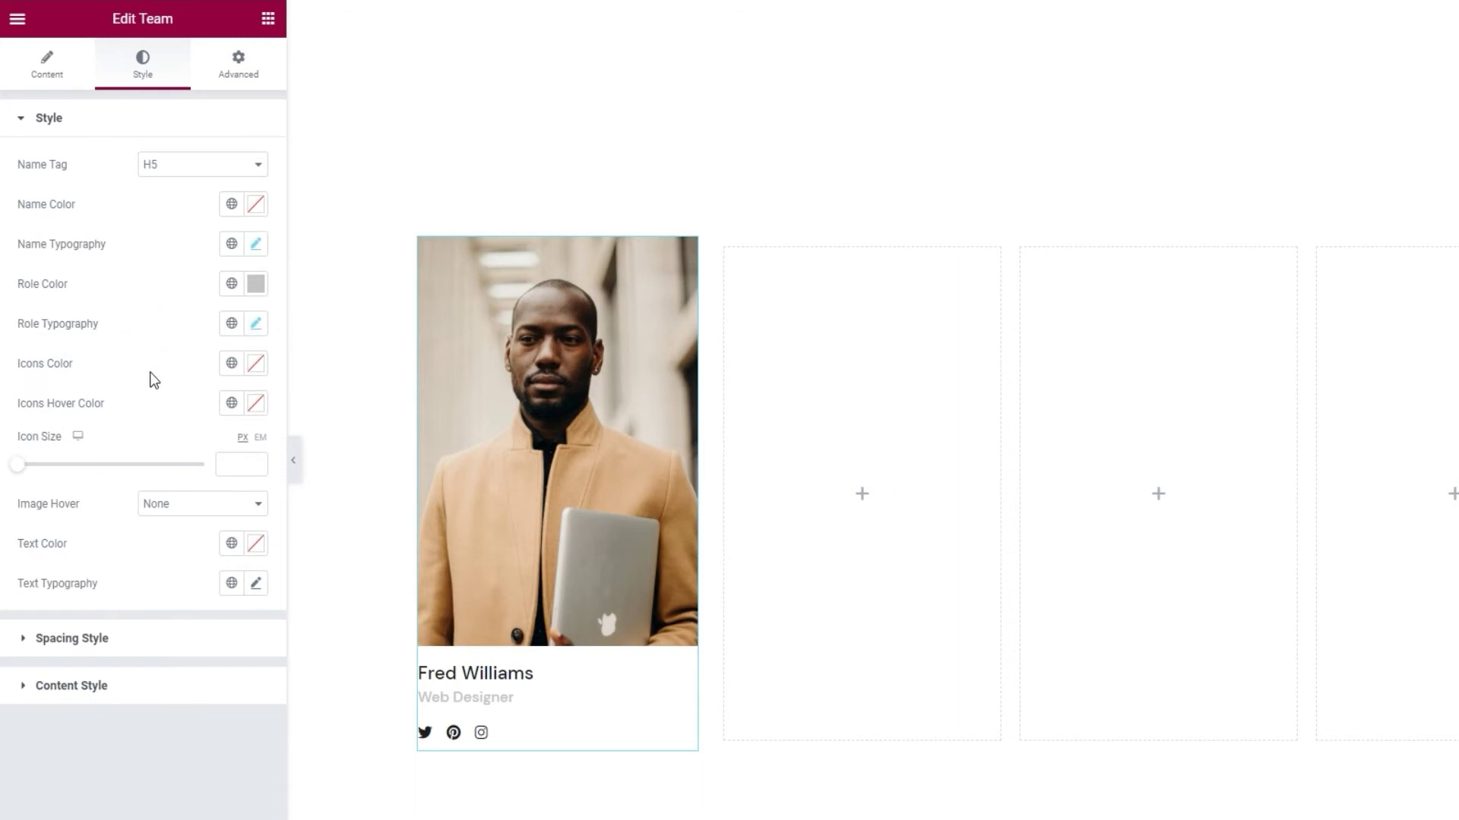
- Tint the card's social icons a lighter red (#D25252)
{"action": "left_click", "coordinate": [255, 364]}
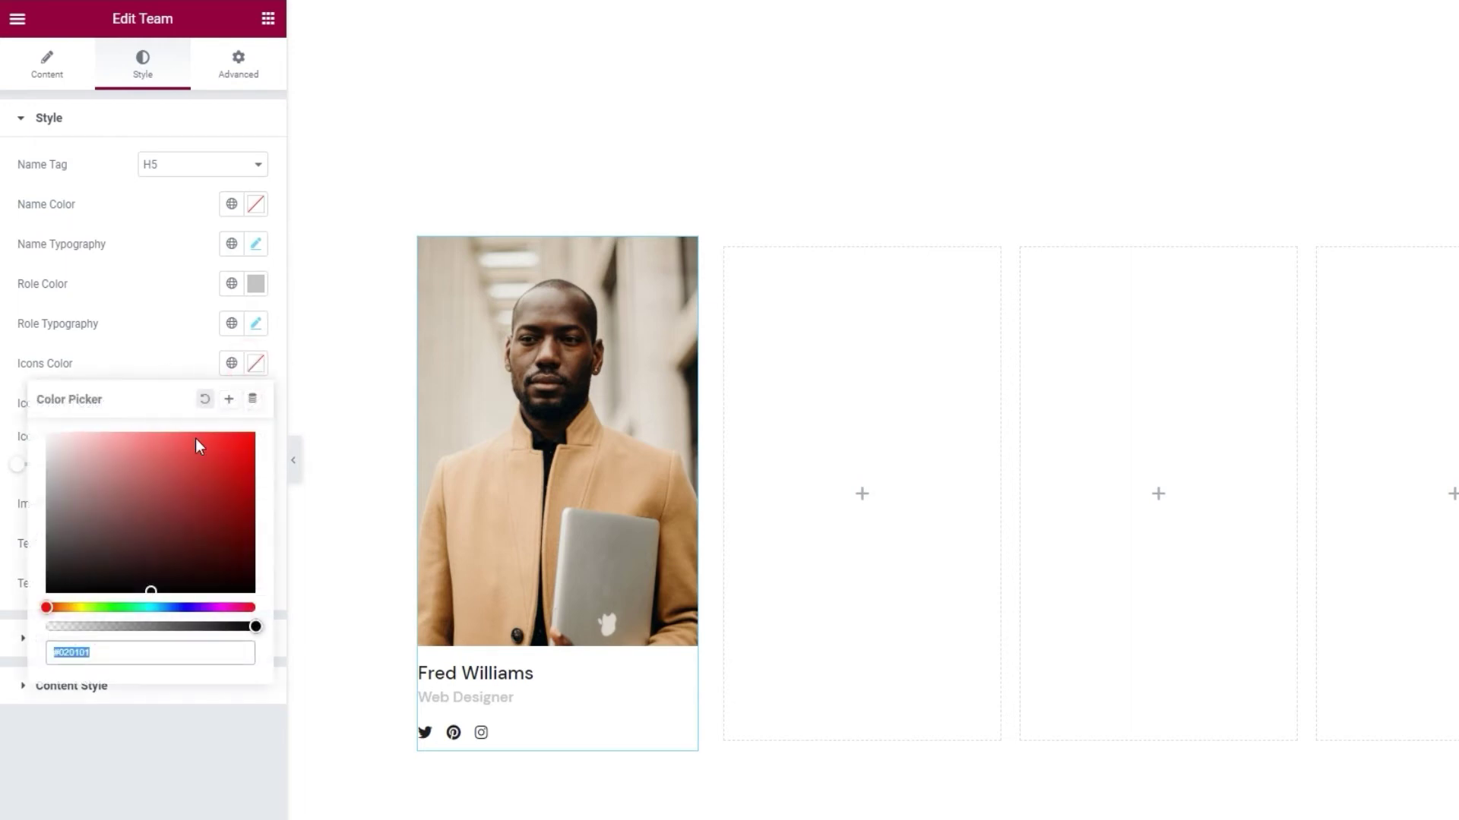
{"action": "left_click", "coordinate": [190, 463]}
{"action": "left_click", "coordinate": [173, 459]}
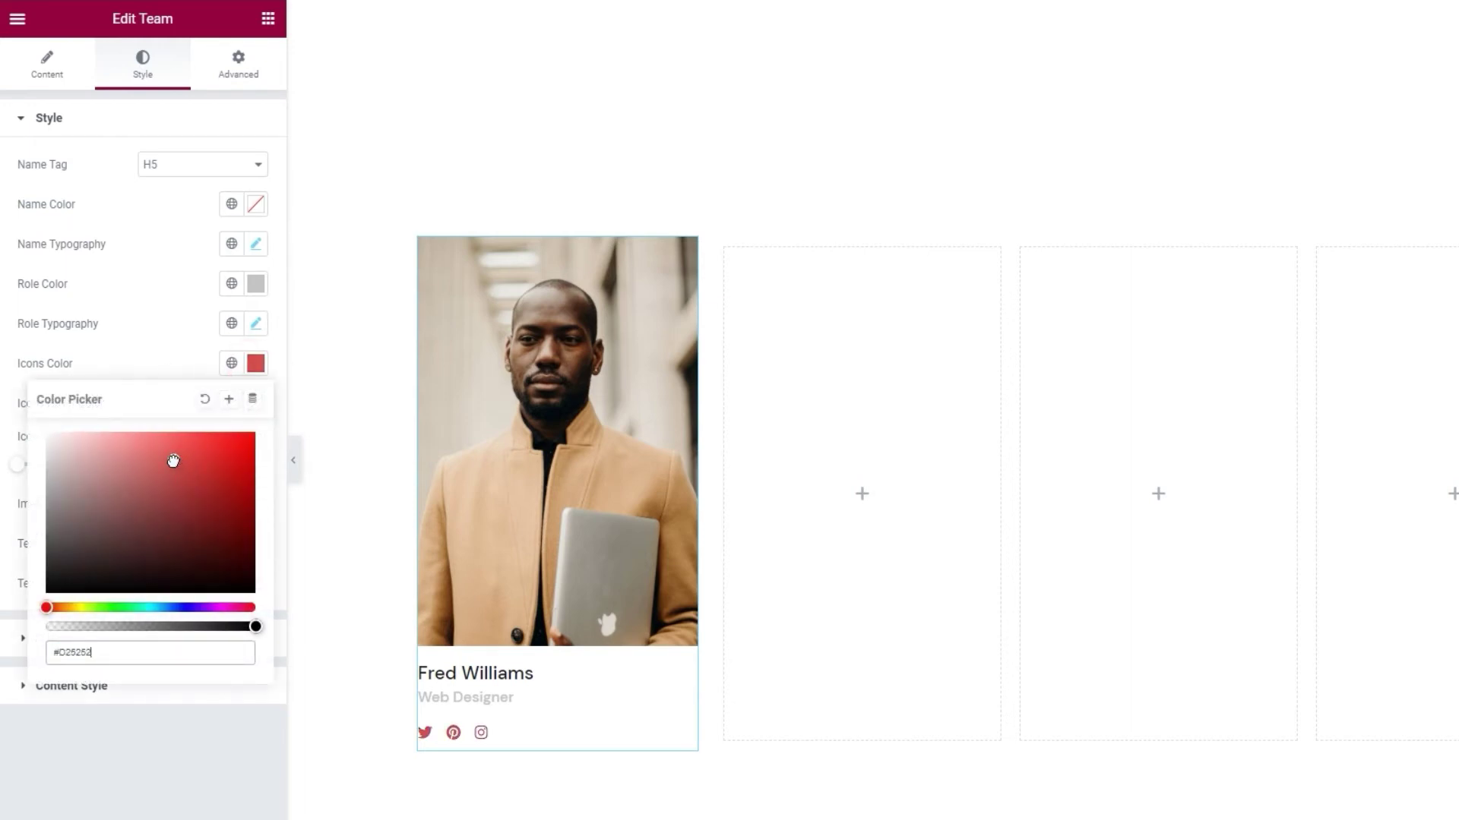
- Change the Icons Color to near-black #1e1e1e
{"action": "double_click", "coordinate": [123, 647]}
{"action": "type", "text": "1e1e1e"}
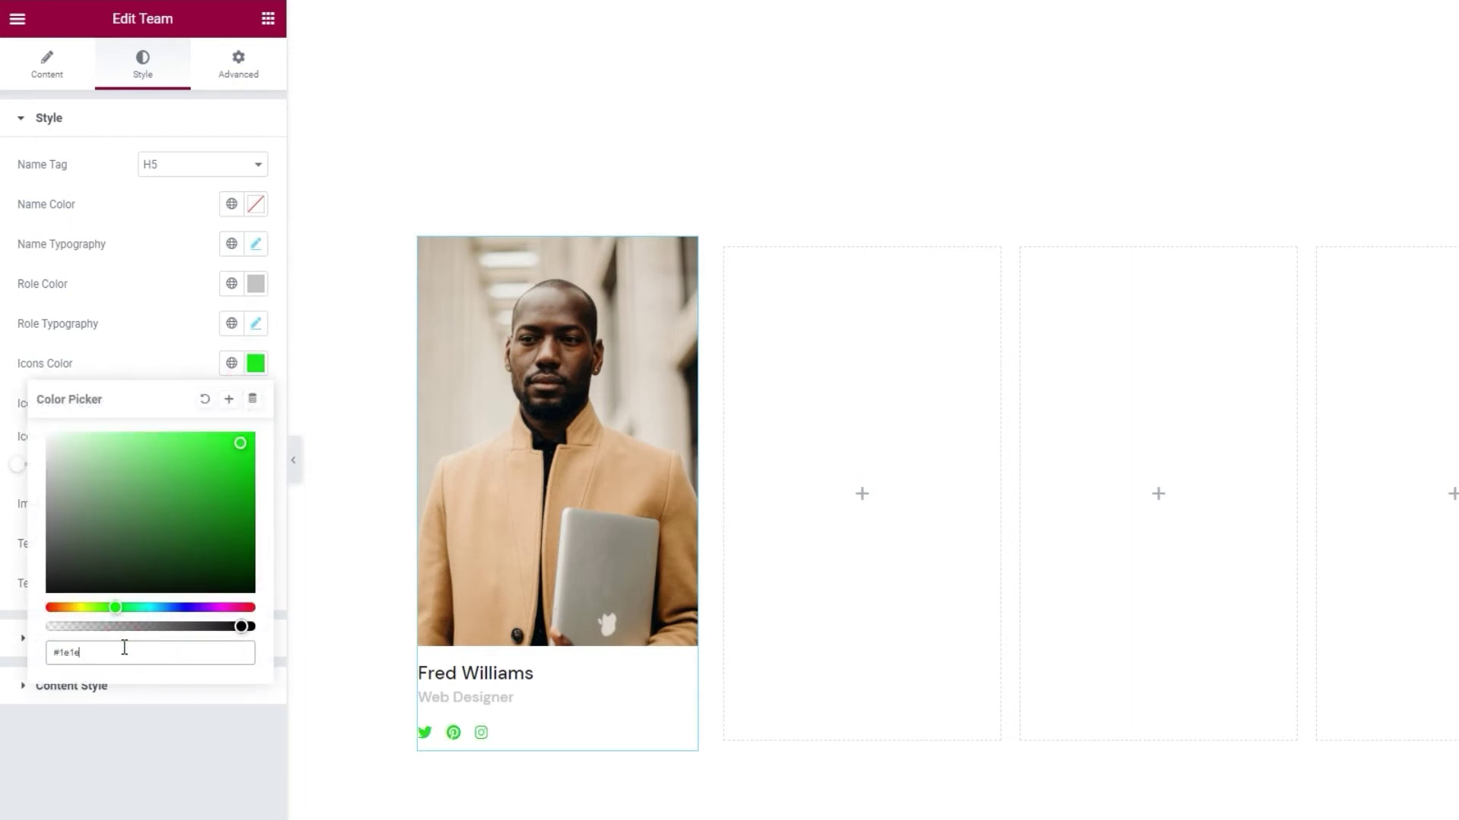
{"action": "left_click", "coordinate": [154, 357]}
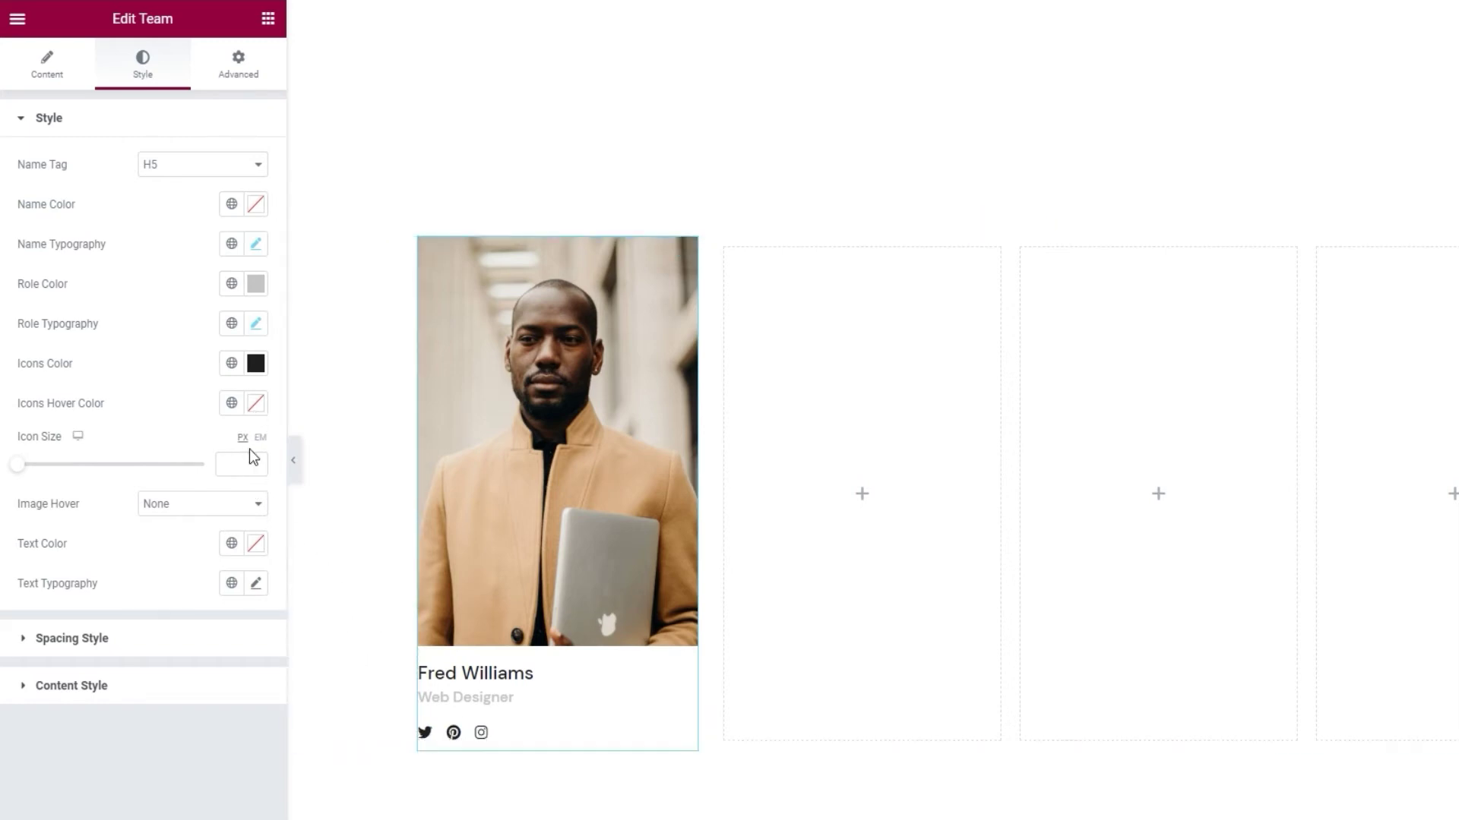
- Give the social icons a light grey #c4c4c4 hover colour
{"action": "left_click", "coordinate": [256, 403]}
{"action": "left_click", "coordinate": [175, 560]}
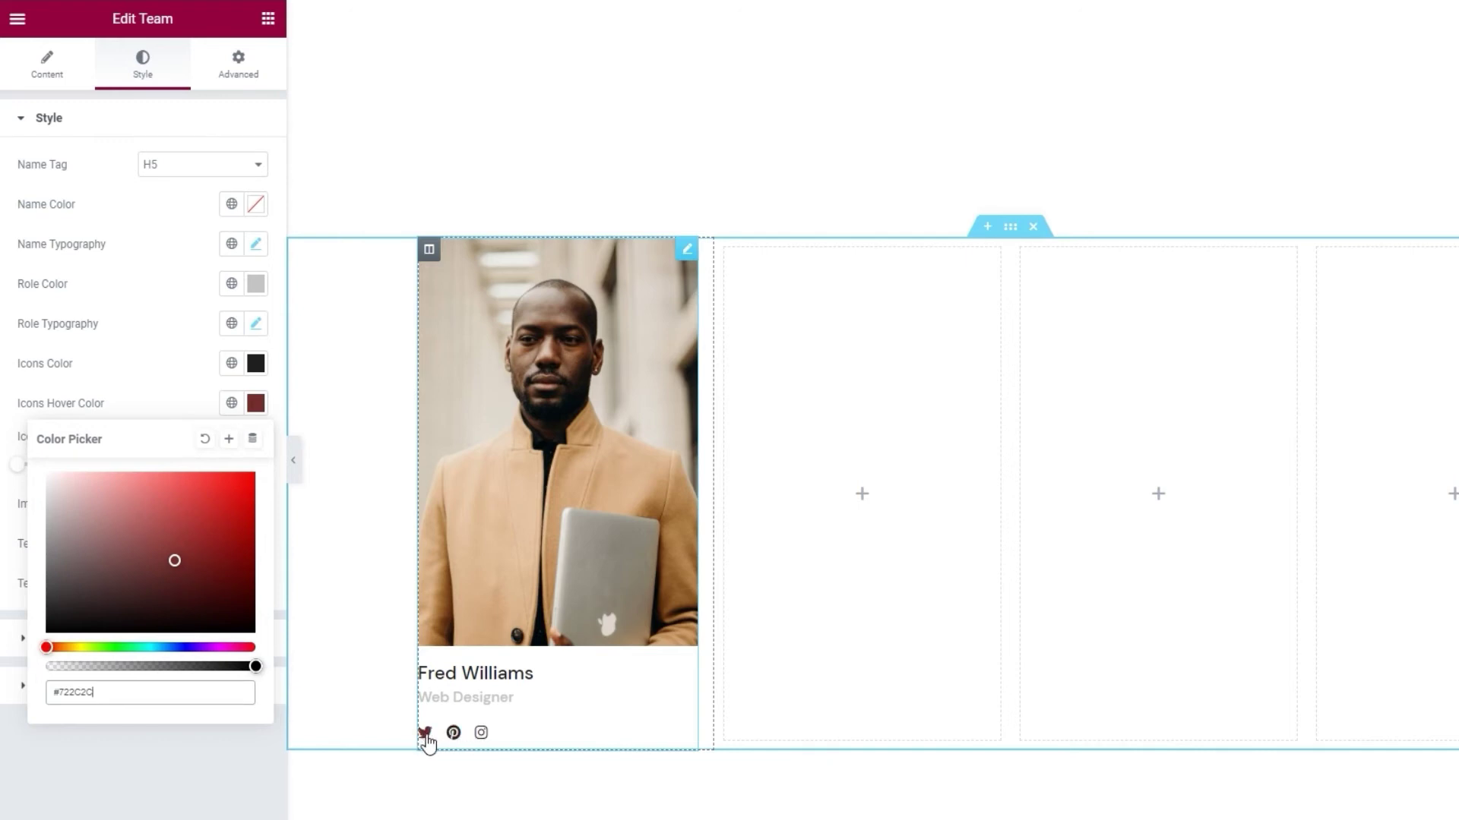
{"action": "double_click", "coordinate": [161, 693]}
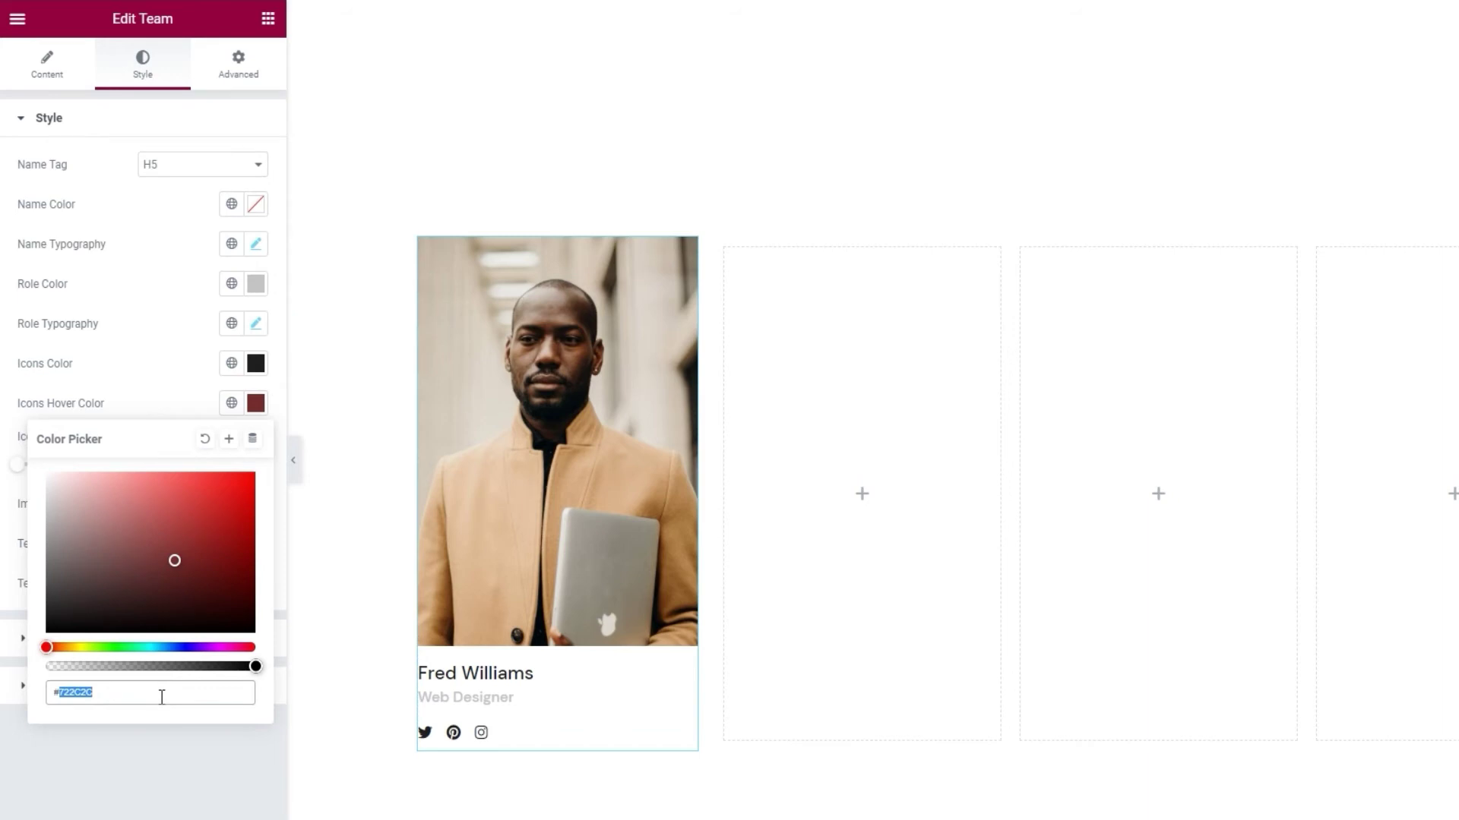
{"action": "type", "text": "c4c4c4"}
{"action": "left_click", "coordinate": [186, 398]}
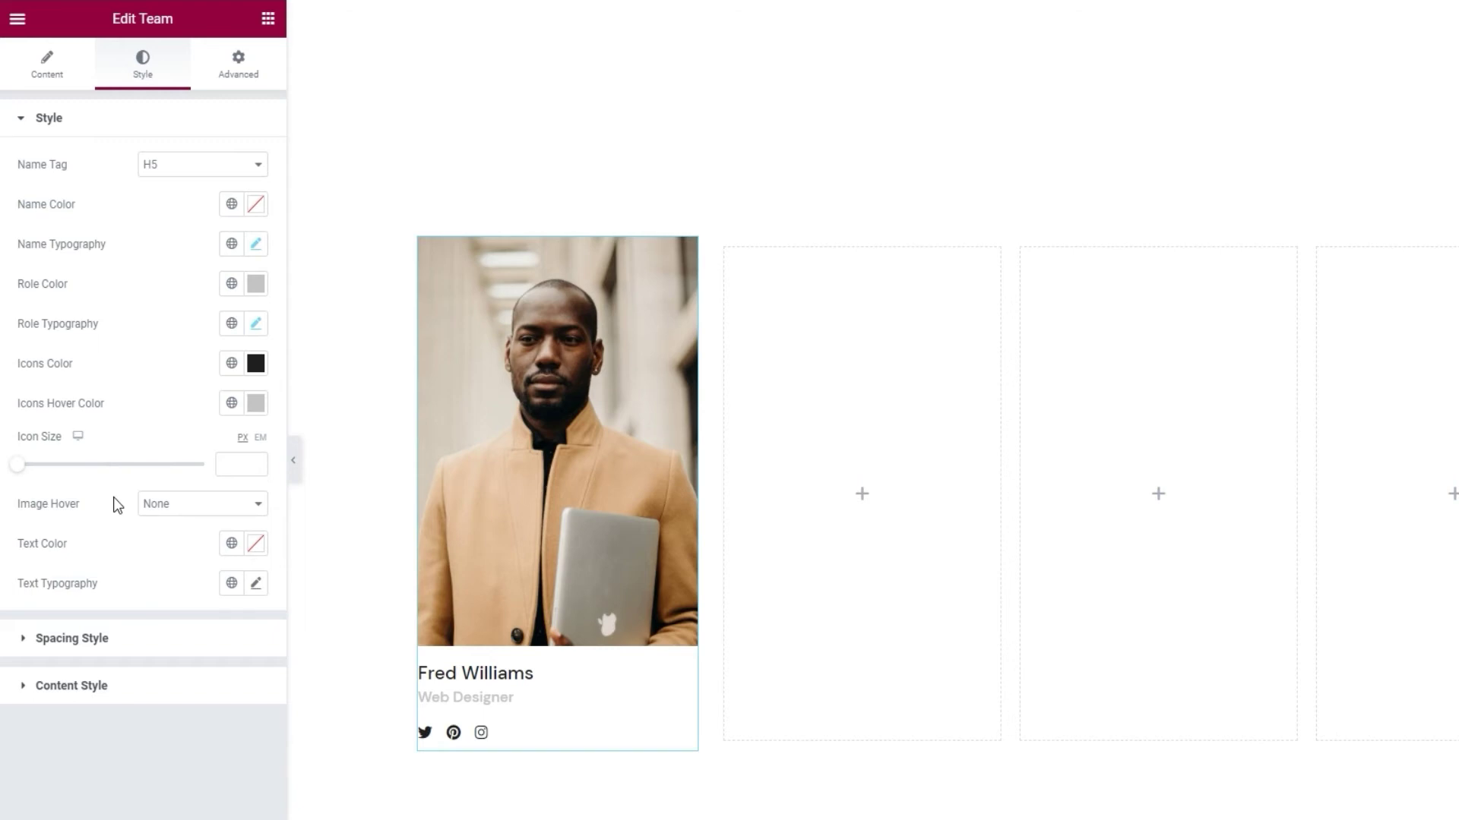
- Set the card's social icon size to 15
{"action": "left_click_drag", "start_coordinate": [17, 464], "coordinate": [48, 479]}
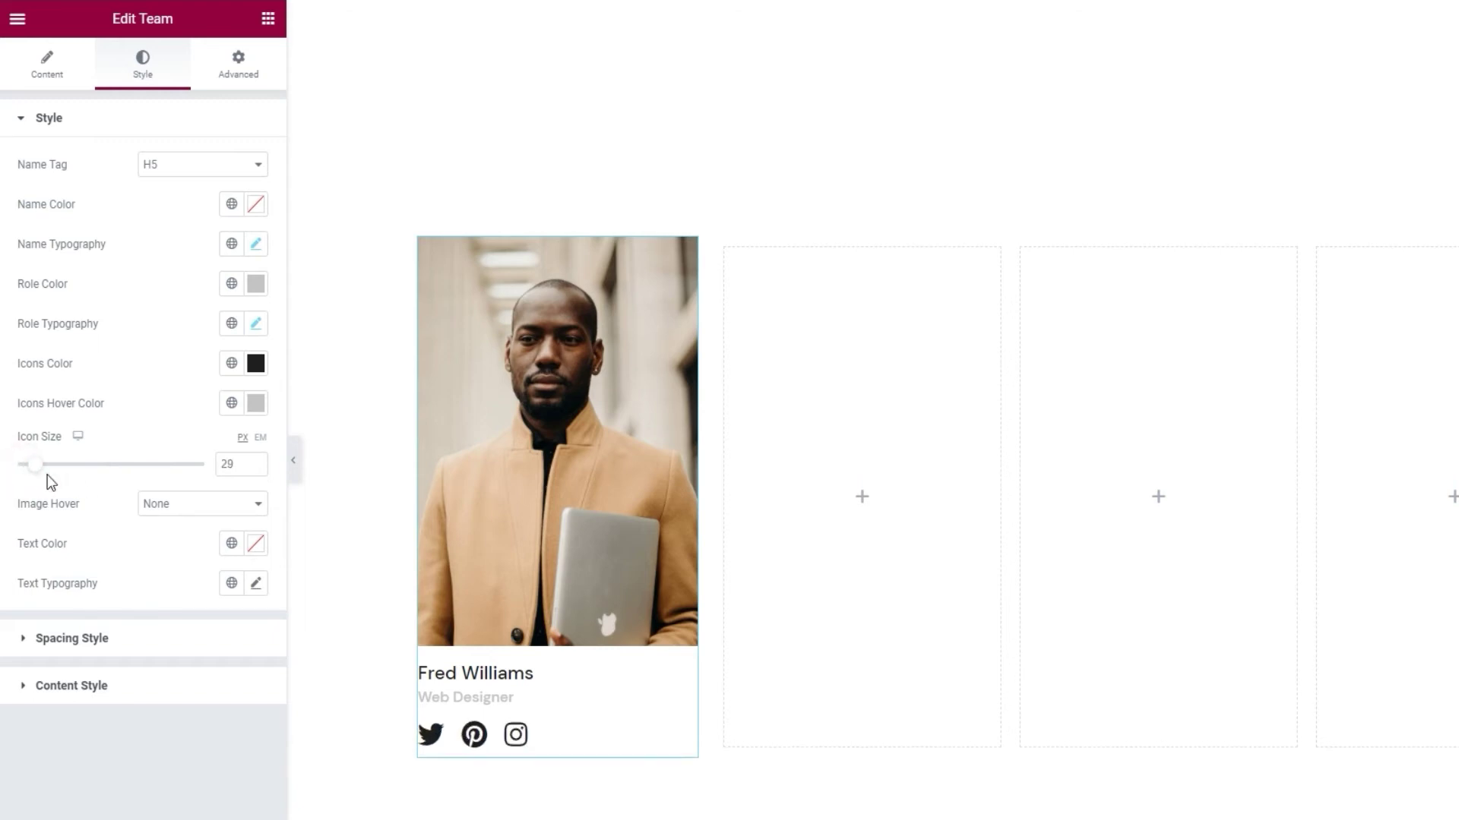
{"action": "left_click_drag", "start_coordinate": [239, 464], "coordinate": [199, 462]}
{"action": "type", "text": "15"}
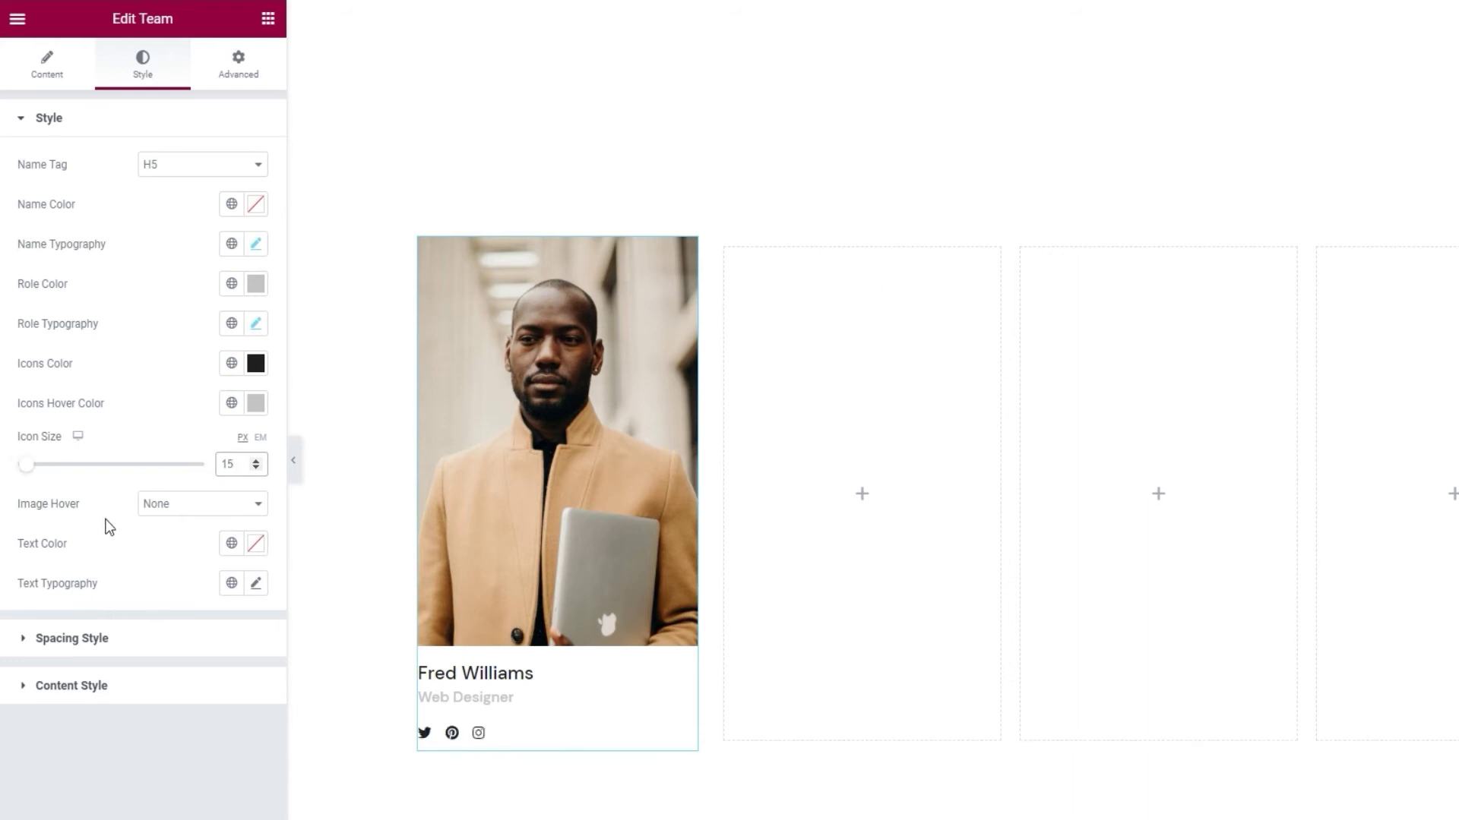
- Try Zoom and Scale as the photo's Image Hover effect, keeping Zoom
{"action": "left_click", "coordinate": [182, 511]}
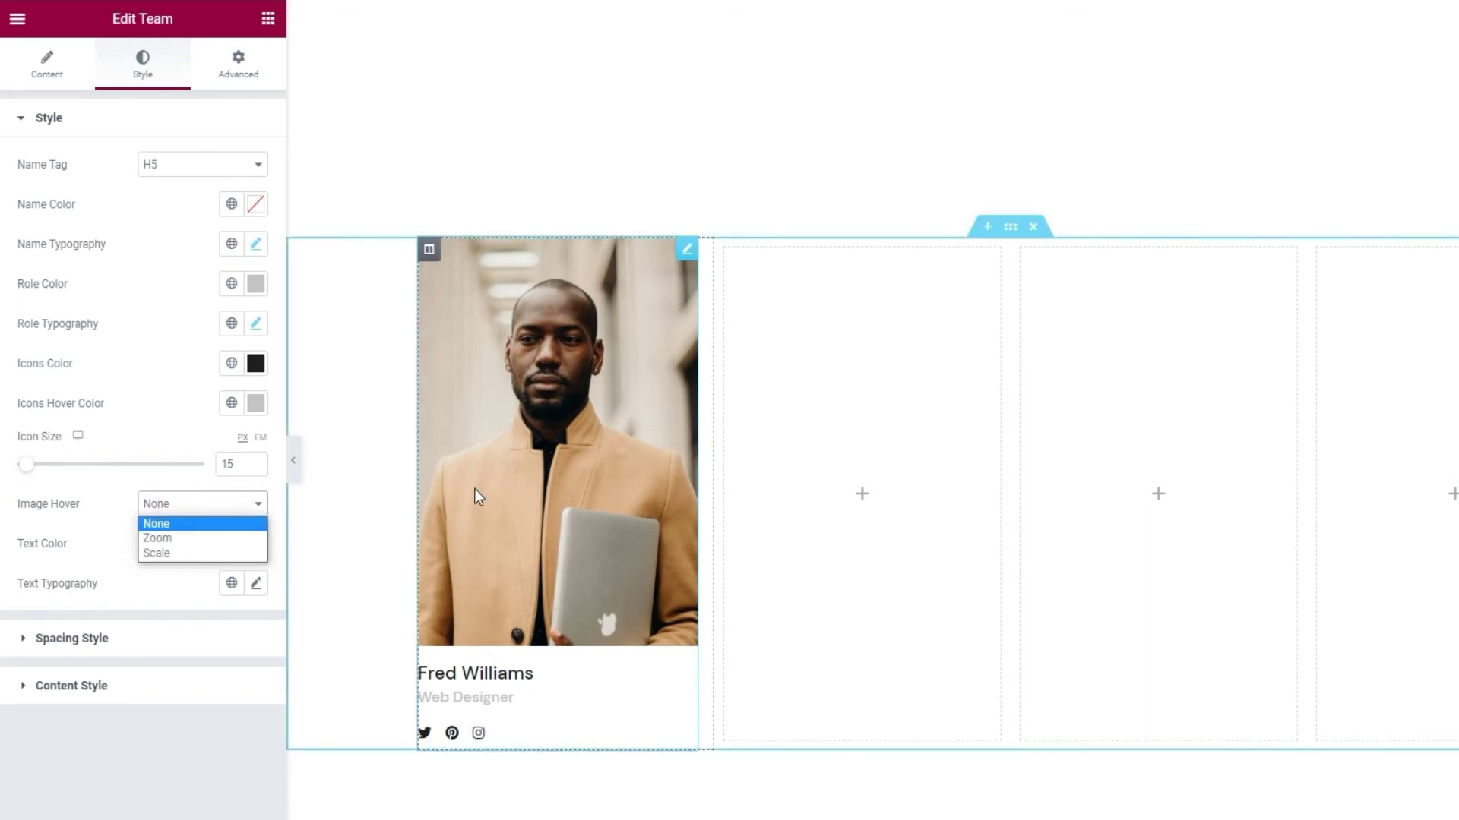
{"action": "left_click", "coordinate": [249, 541]}
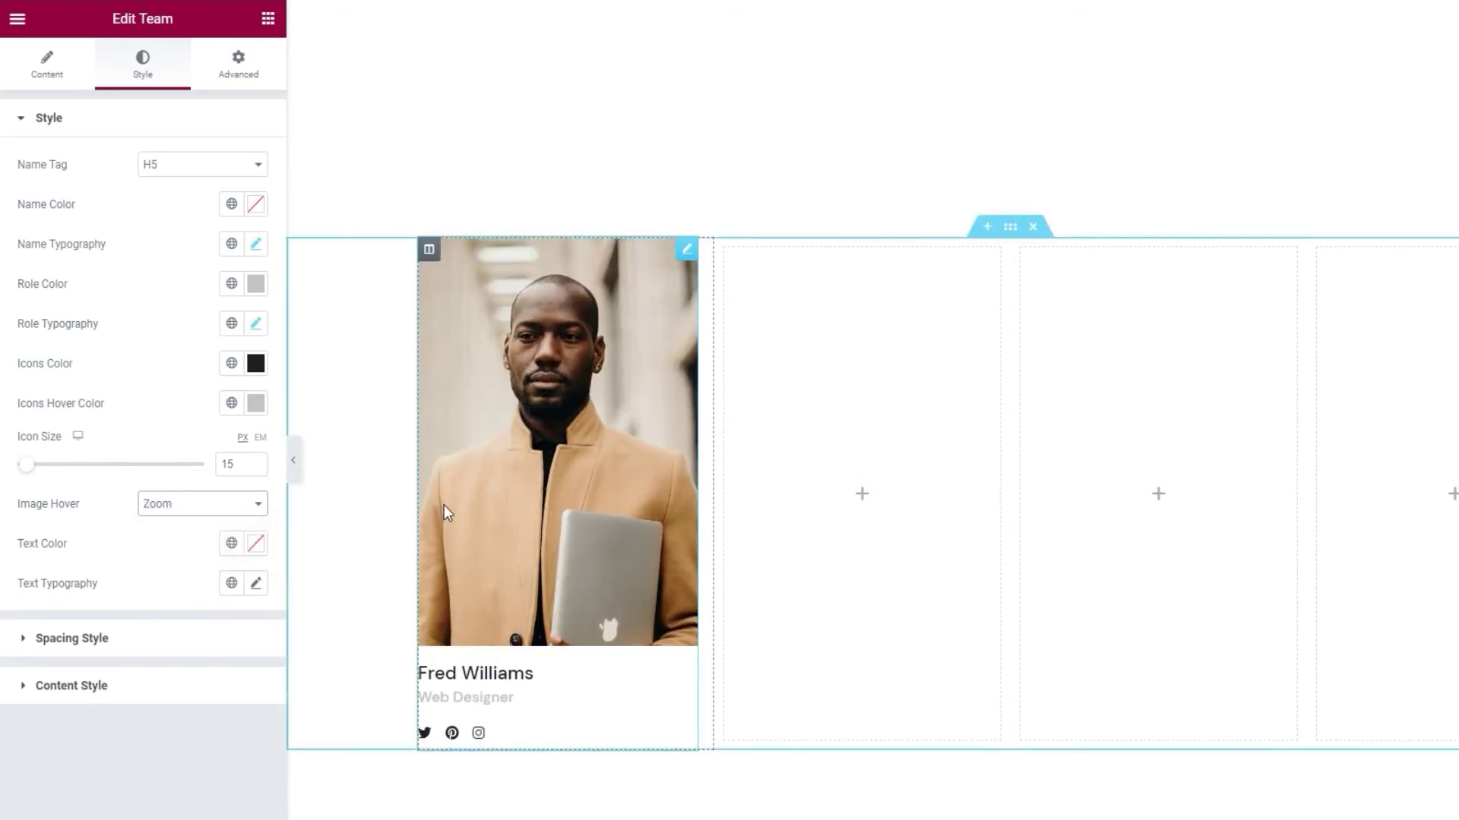
{"action": "left_click", "coordinate": [239, 506]}
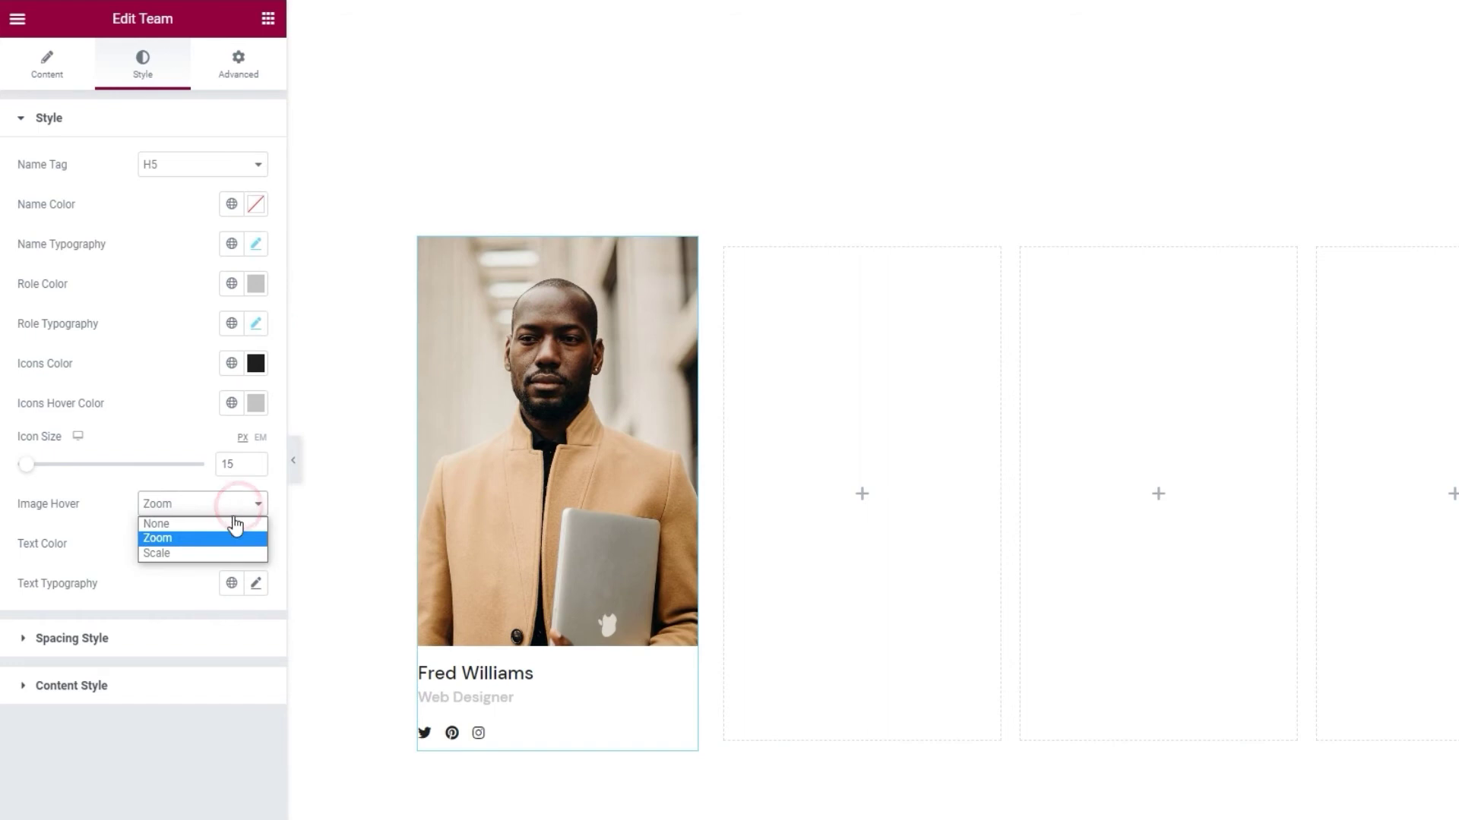
{"action": "left_click", "coordinate": [203, 554]}
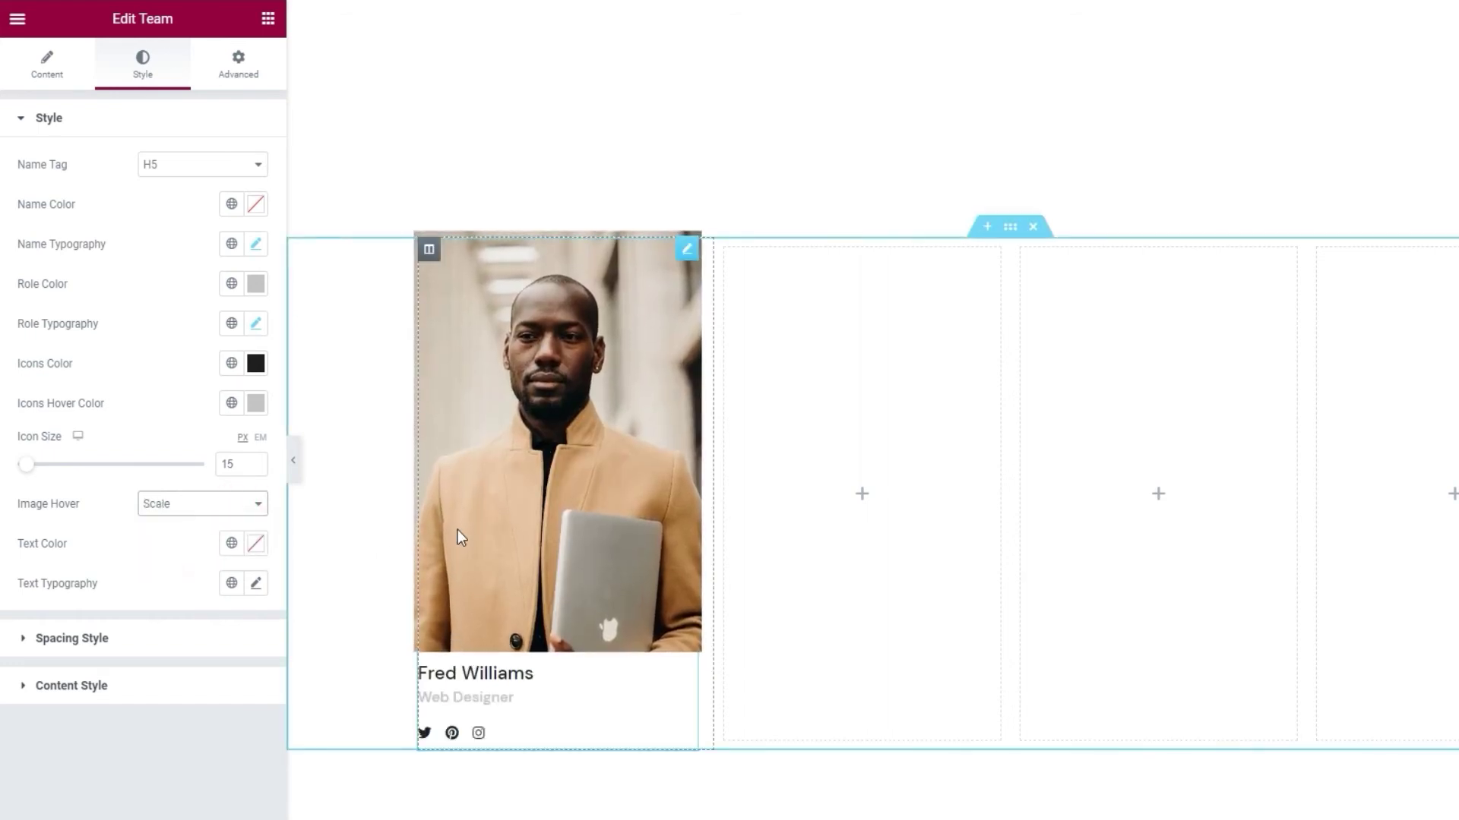
{"action": "left_click", "coordinate": [259, 504]}
{"action": "left_click", "coordinate": [212, 536]}
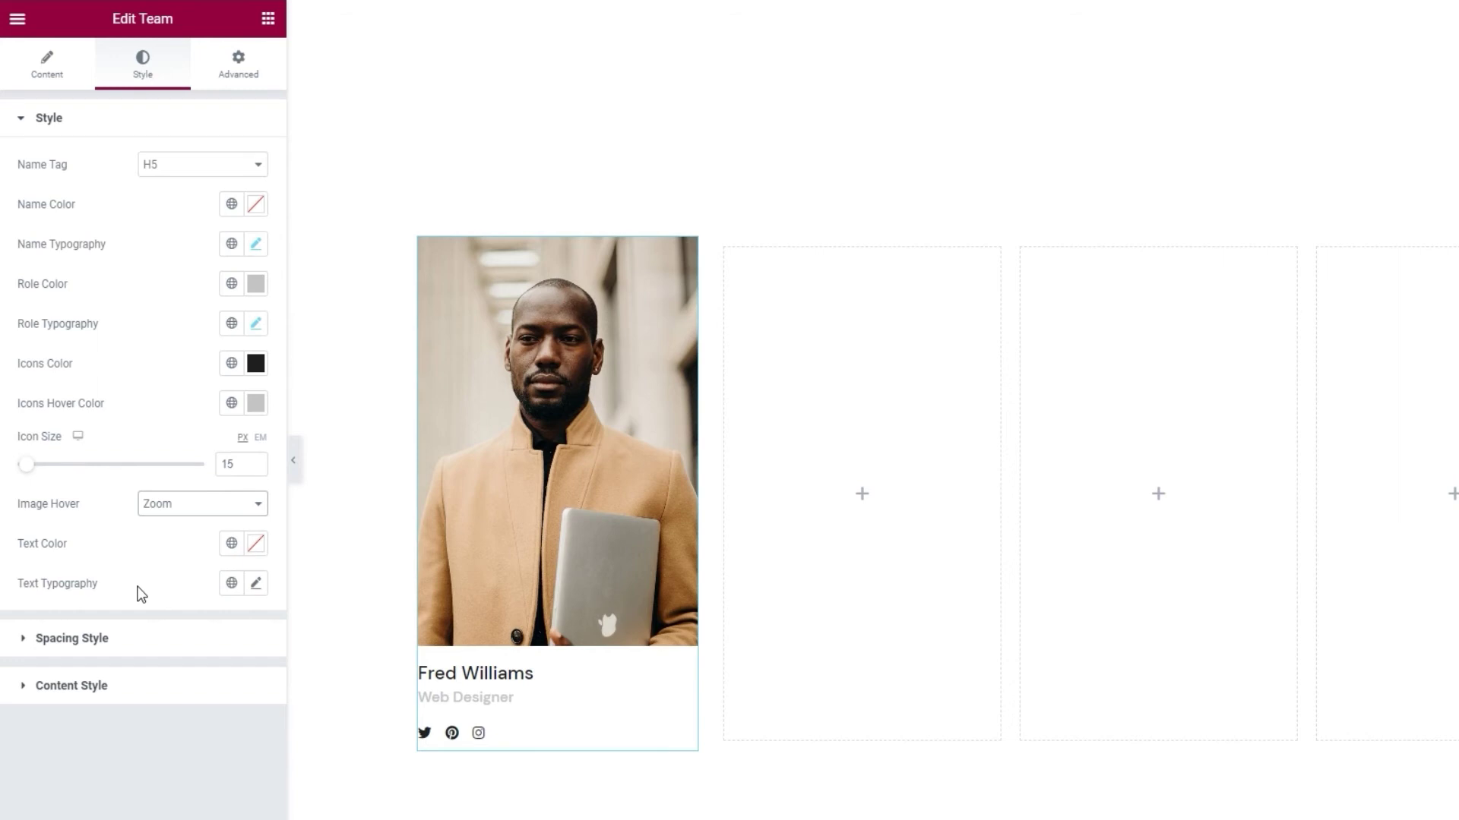
{"action": "left_click", "coordinate": [164, 640]}
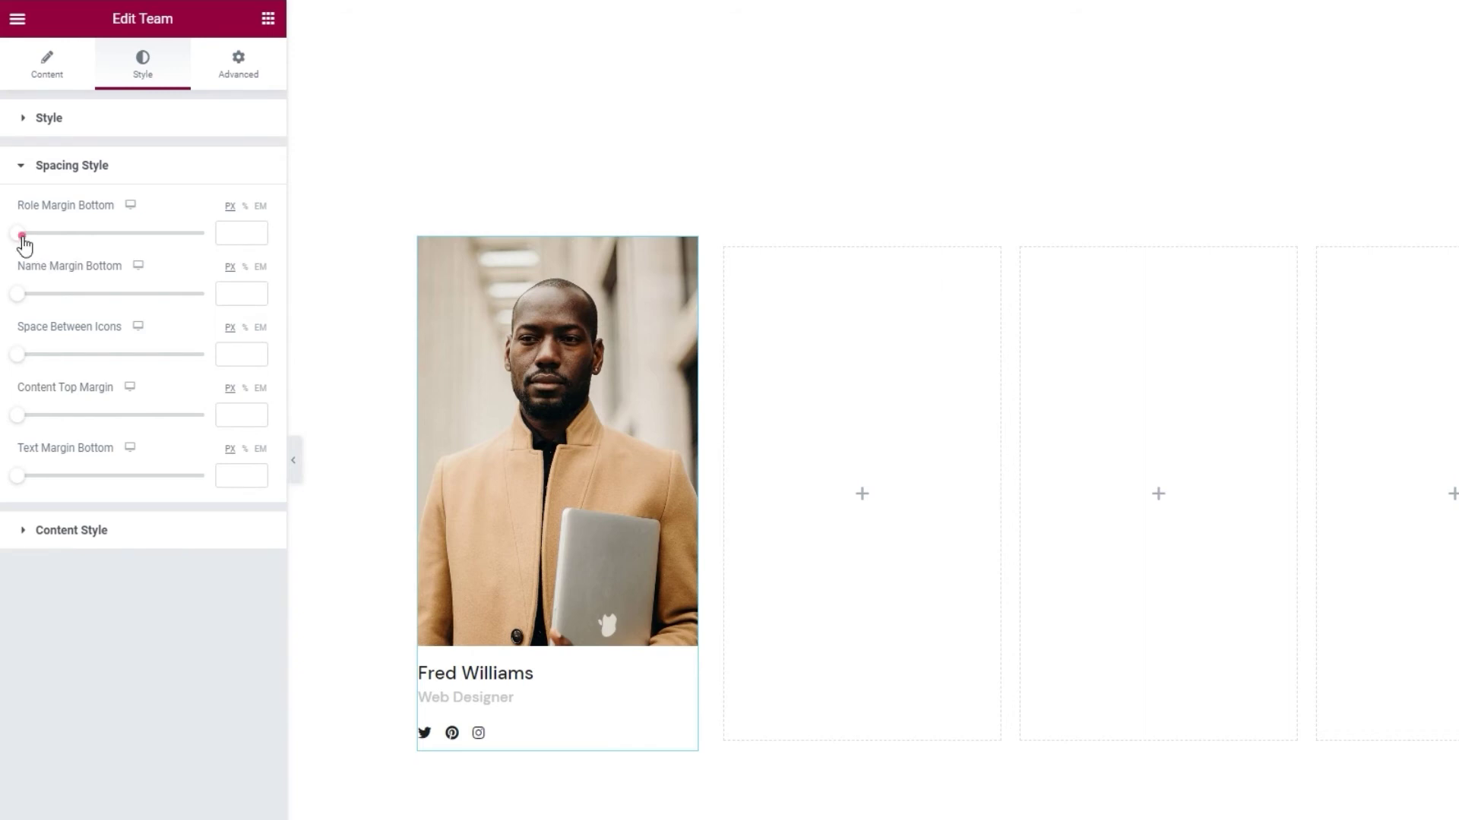
- Set Role Margin Bottom 10, Name Margin Bottom 5, icon spacing 25, content top margin 22 px
{"action": "left_click_drag", "start_coordinate": [23, 238], "coordinate": [56, 240]}
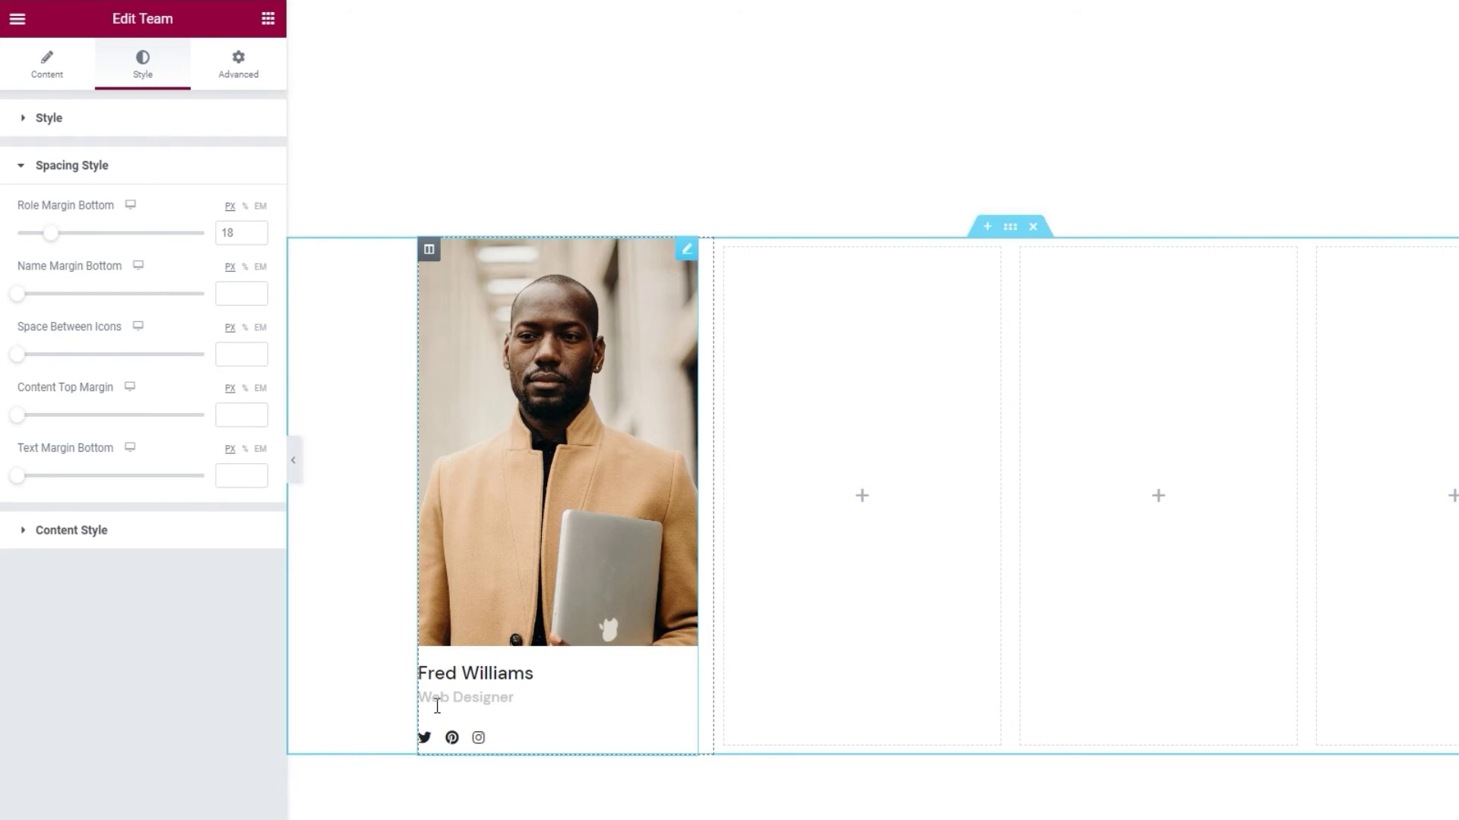
{"action": "double_click", "coordinate": [227, 232]}
{"action": "type", "text": "10"}
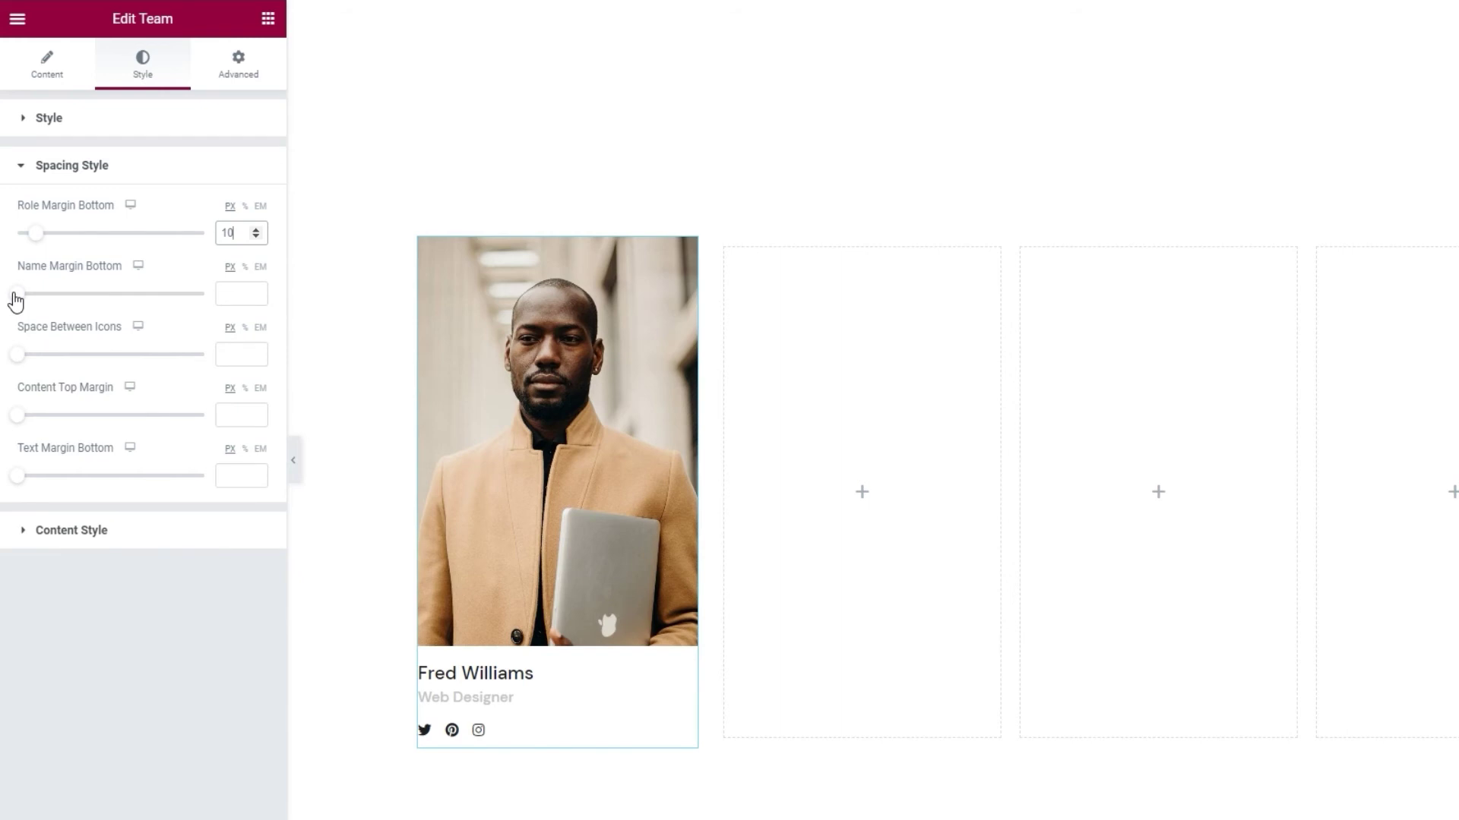
{"action": "left_click_drag", "start_coordinate": [15, 301], "coordinate": [35, 301]}
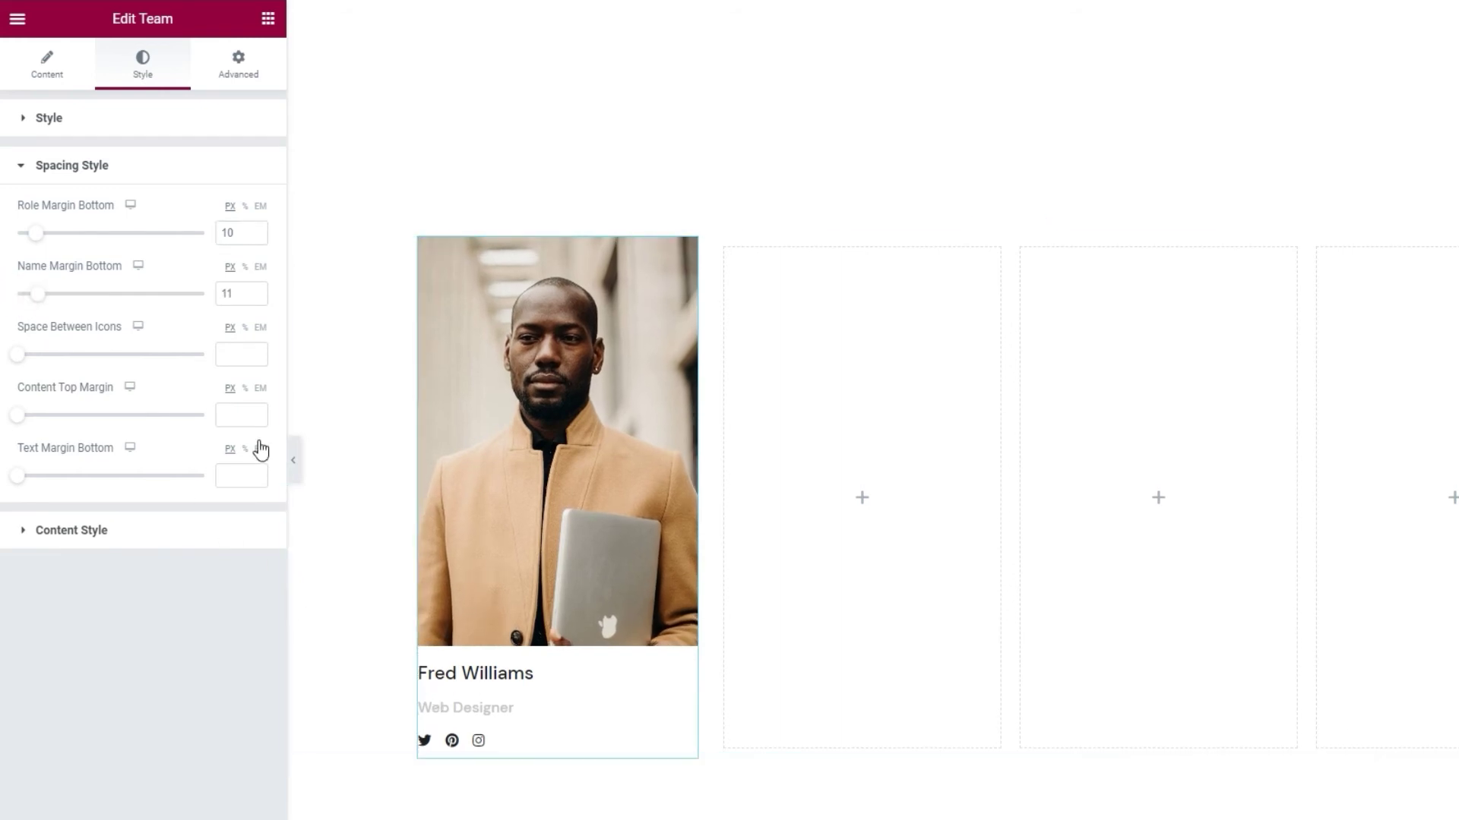
{"action": "double_click", "coordinate": [226, 293]}
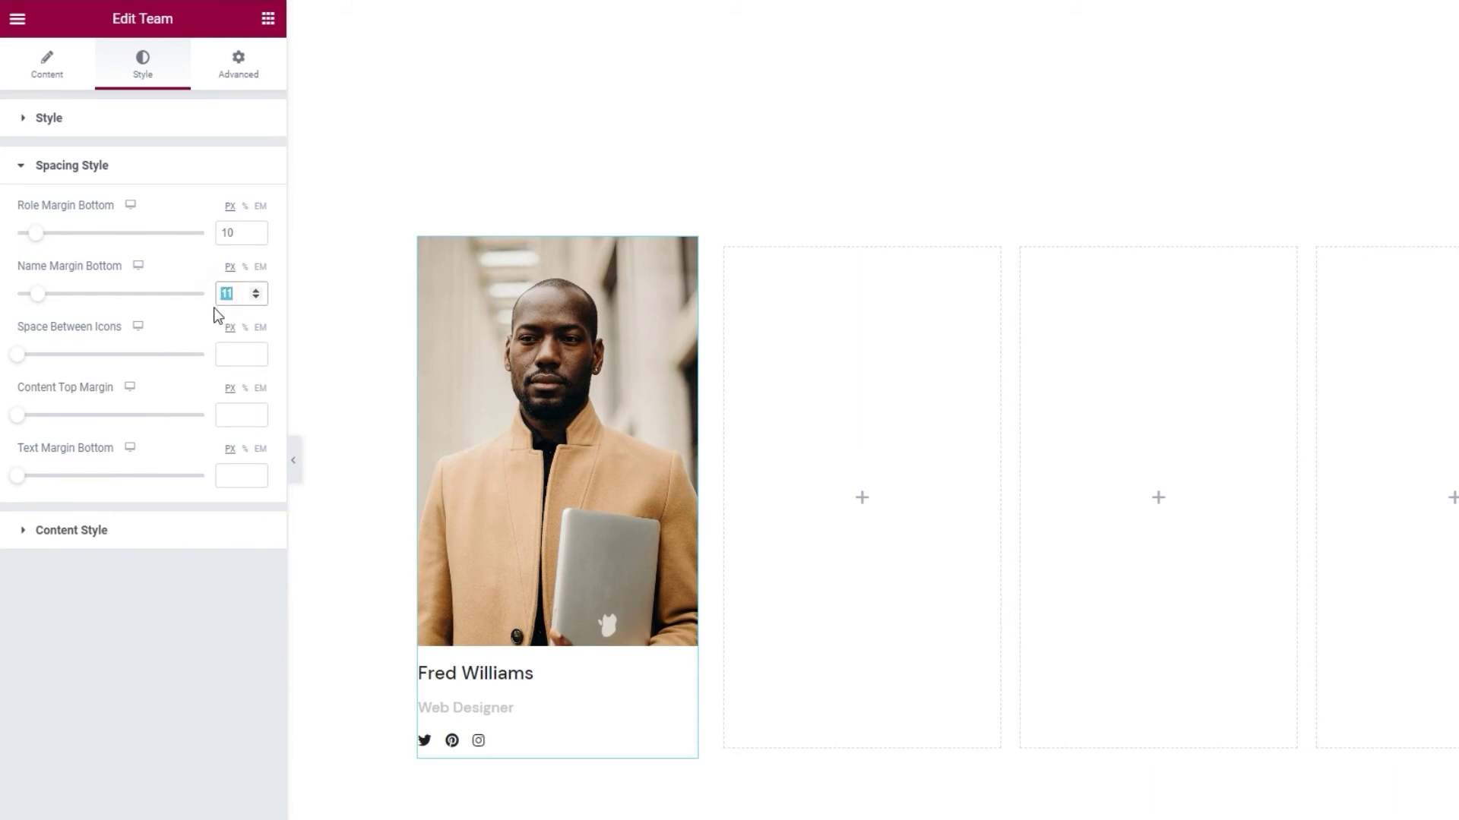
{"action": "type", "text": "5"}
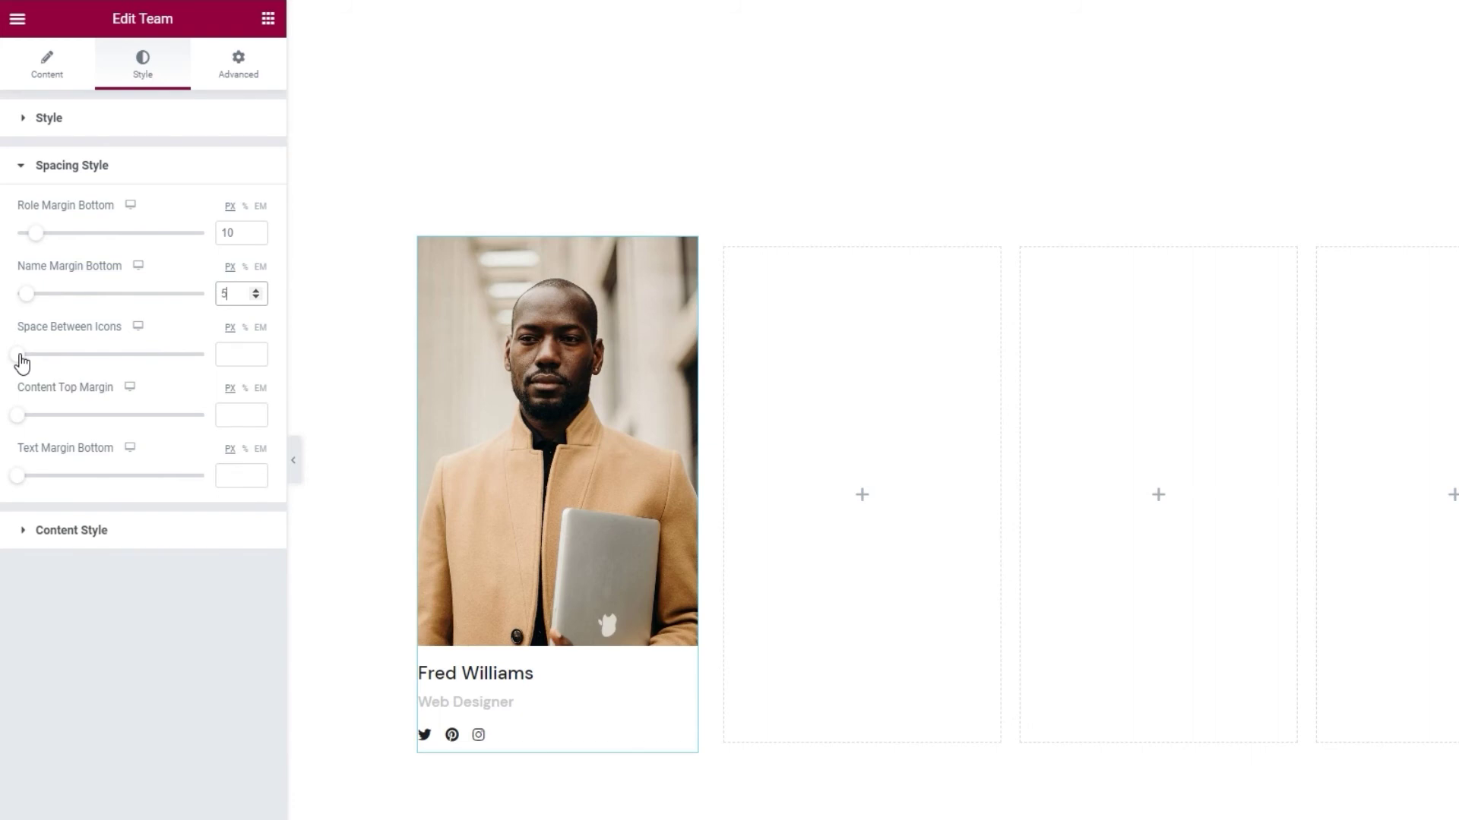
{"action": "left_click_drag", "start_coordinate": [21, 363], "coordinate": [57, 367]}
{"action": "double_click", "coordinate": [227, 354]}
{"action": "type", "text": "25"}
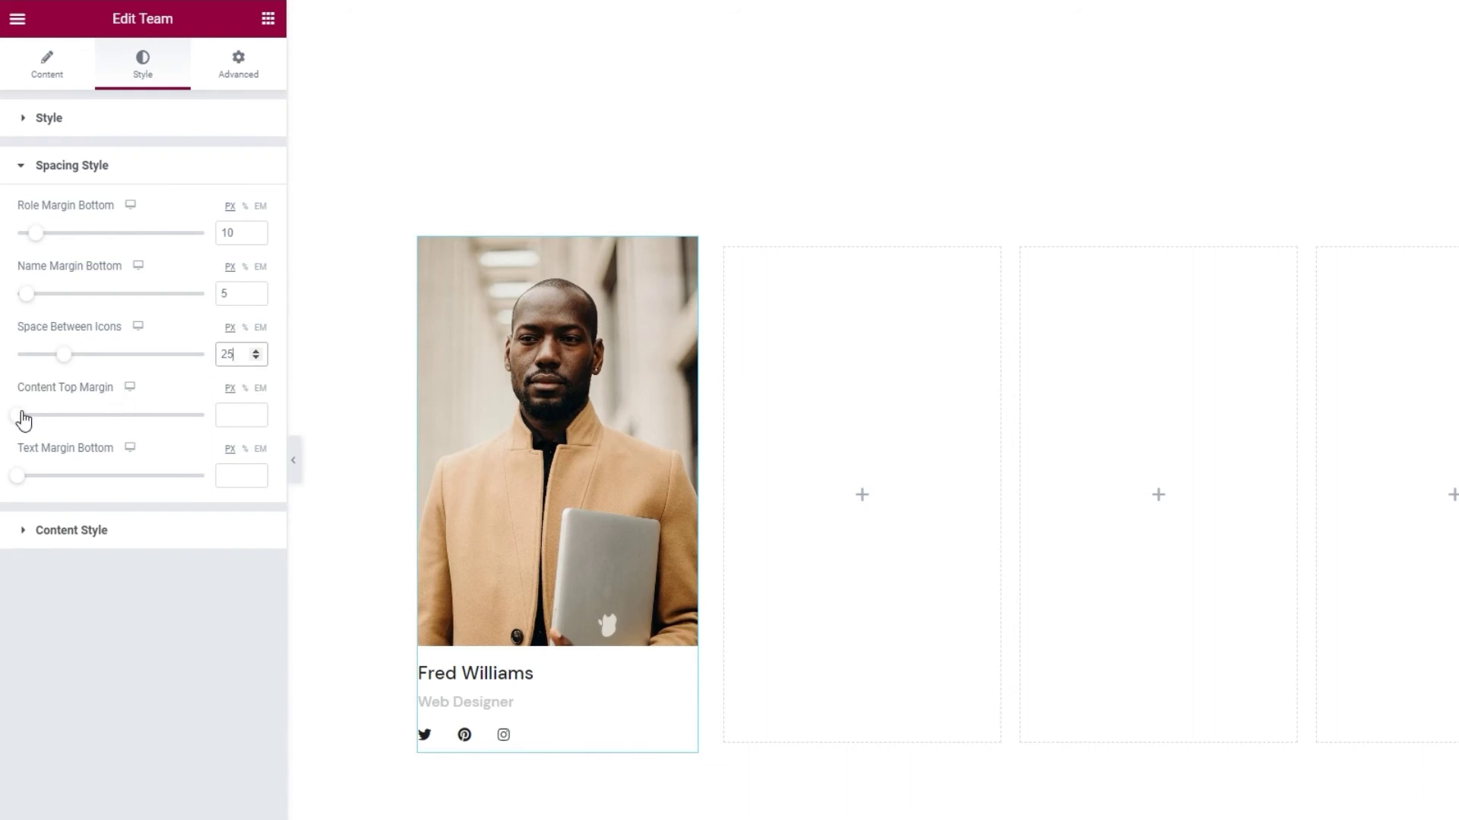
{"action": "left_click_drag", "start_coordinate": [24, 419], "coordinate": [70, 423]}
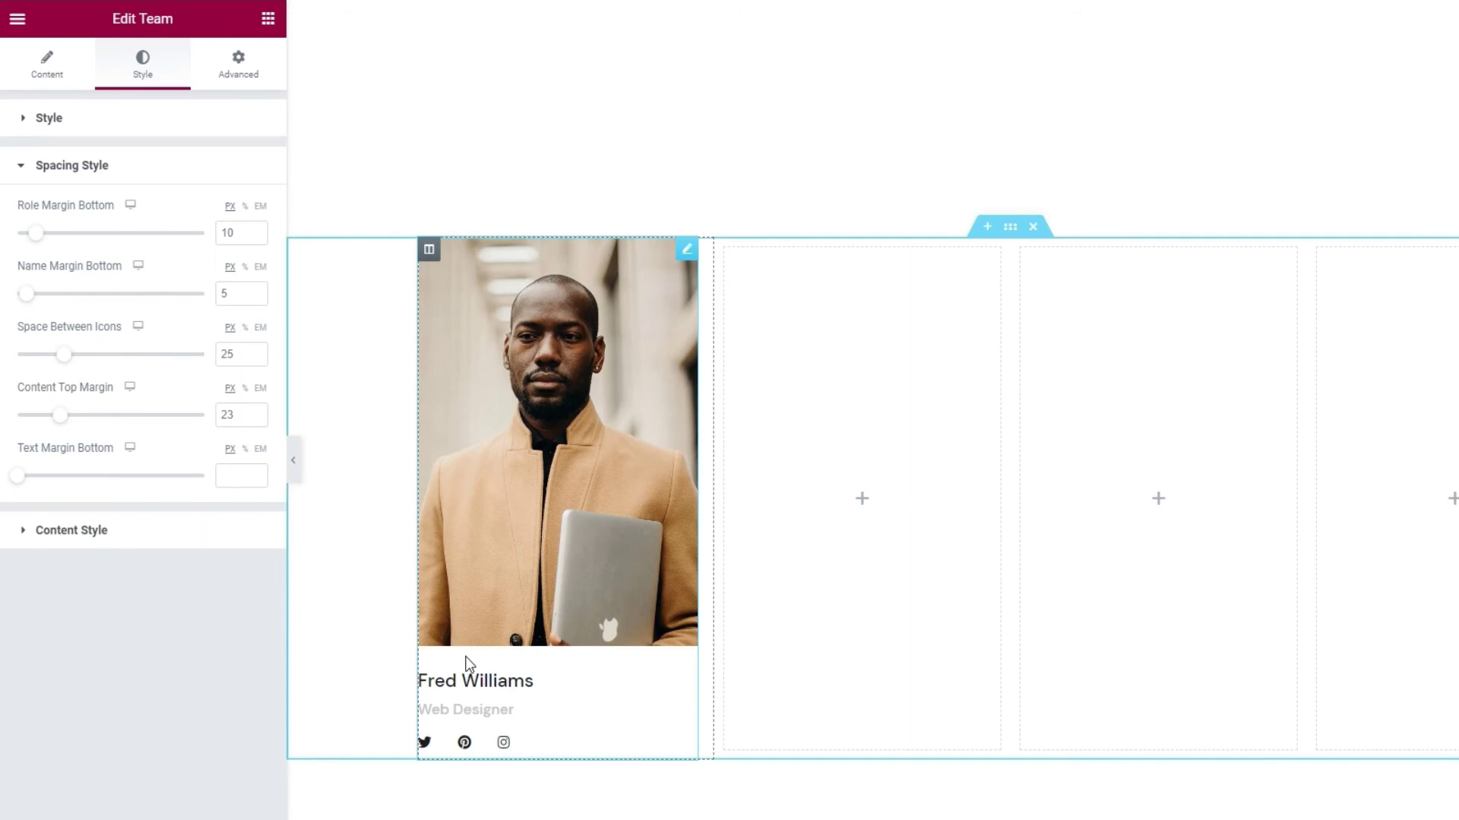
{"action": "left_click", "coordinate": [257, 419]}
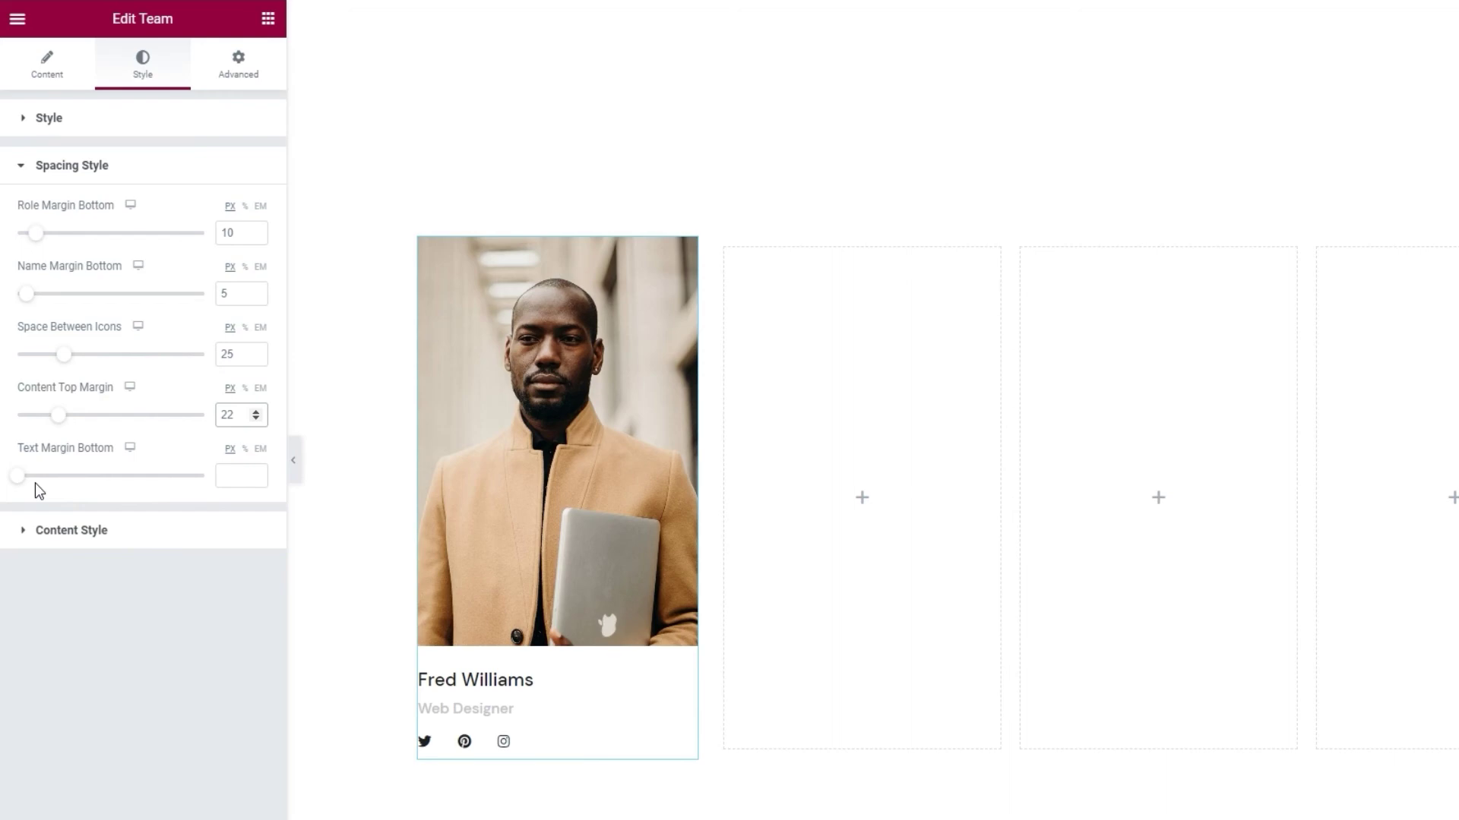
- Preview centre and right alignment of the card's name, role and icons, then restore left
{"action": "left_click", "coordinate": [144, 530]}
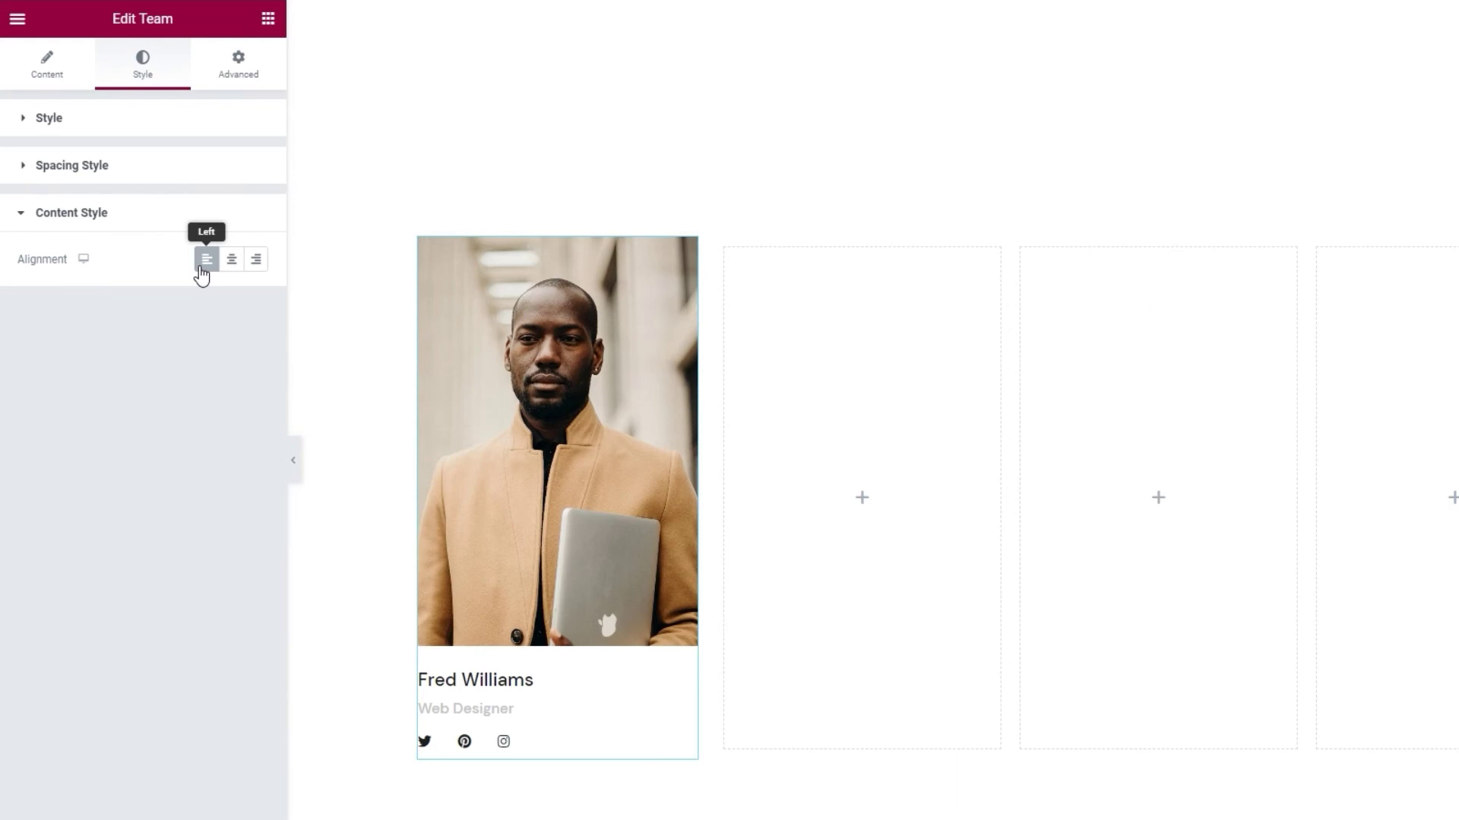
{"action": "left_click", "coordinate": [228, 274]}
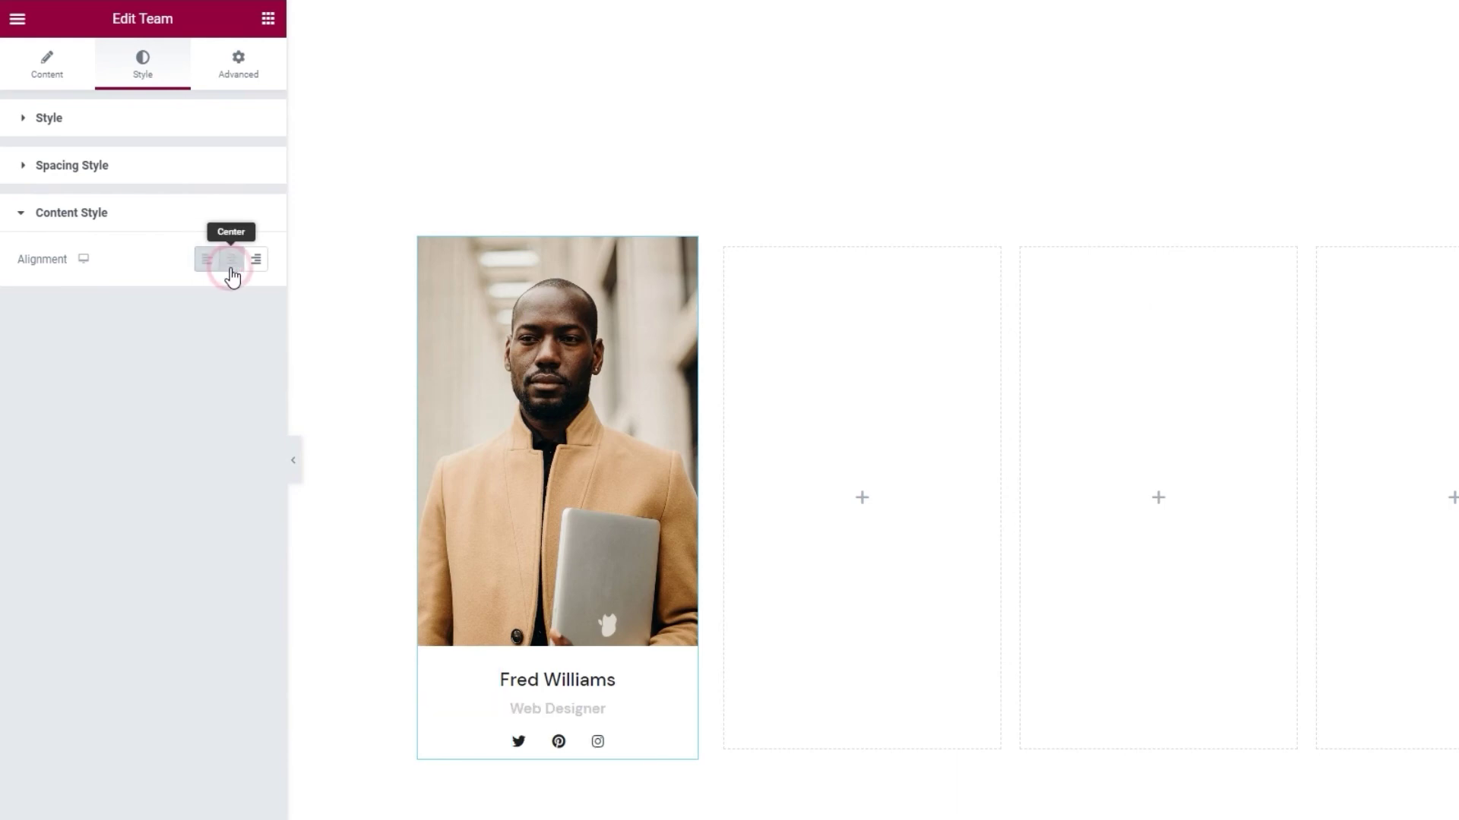
{"action": "left_click", "coordinate": [254, 278]}
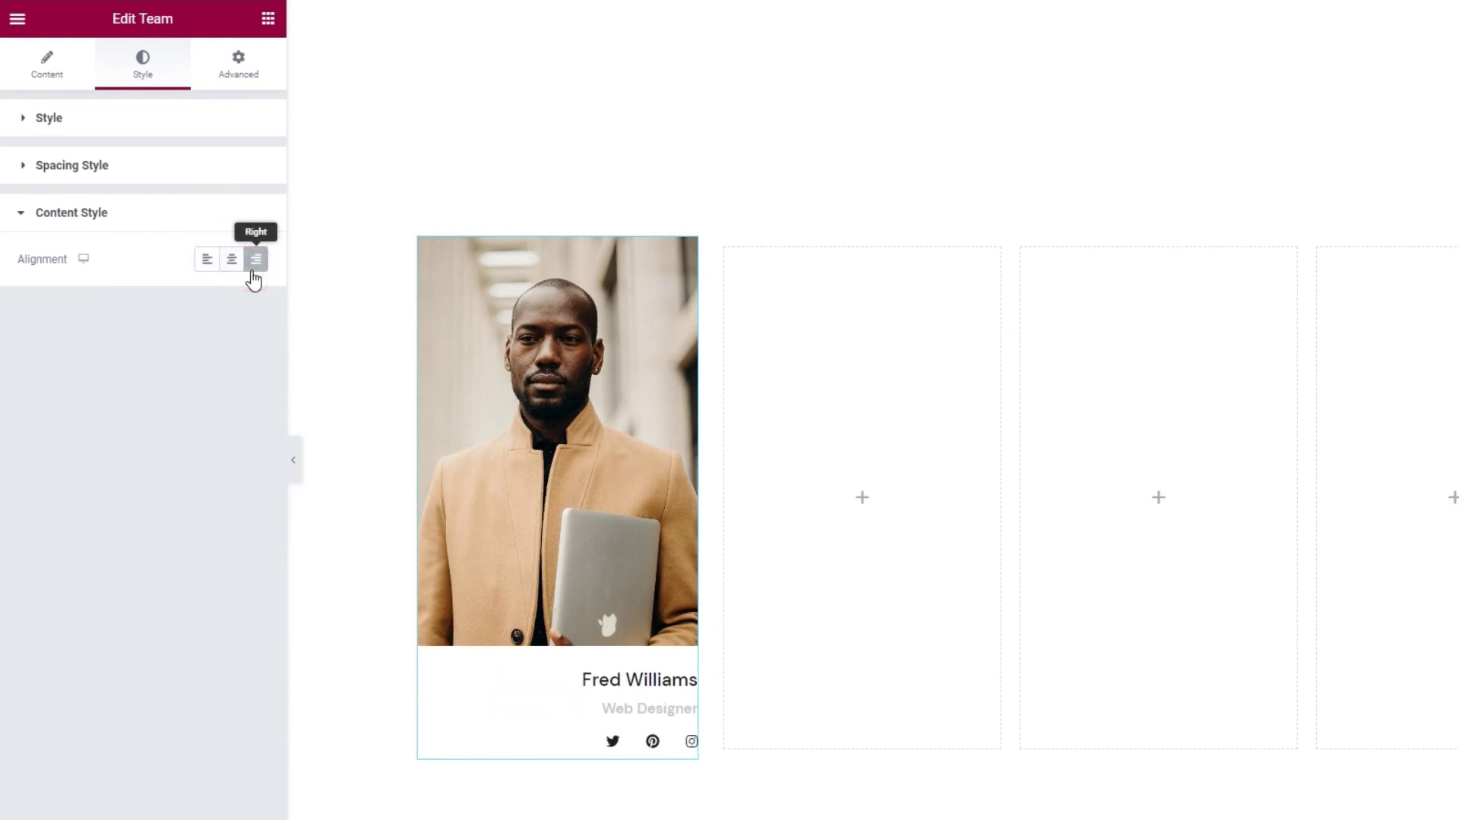
{"action": "left_click", "coordinate": [207, 264]}
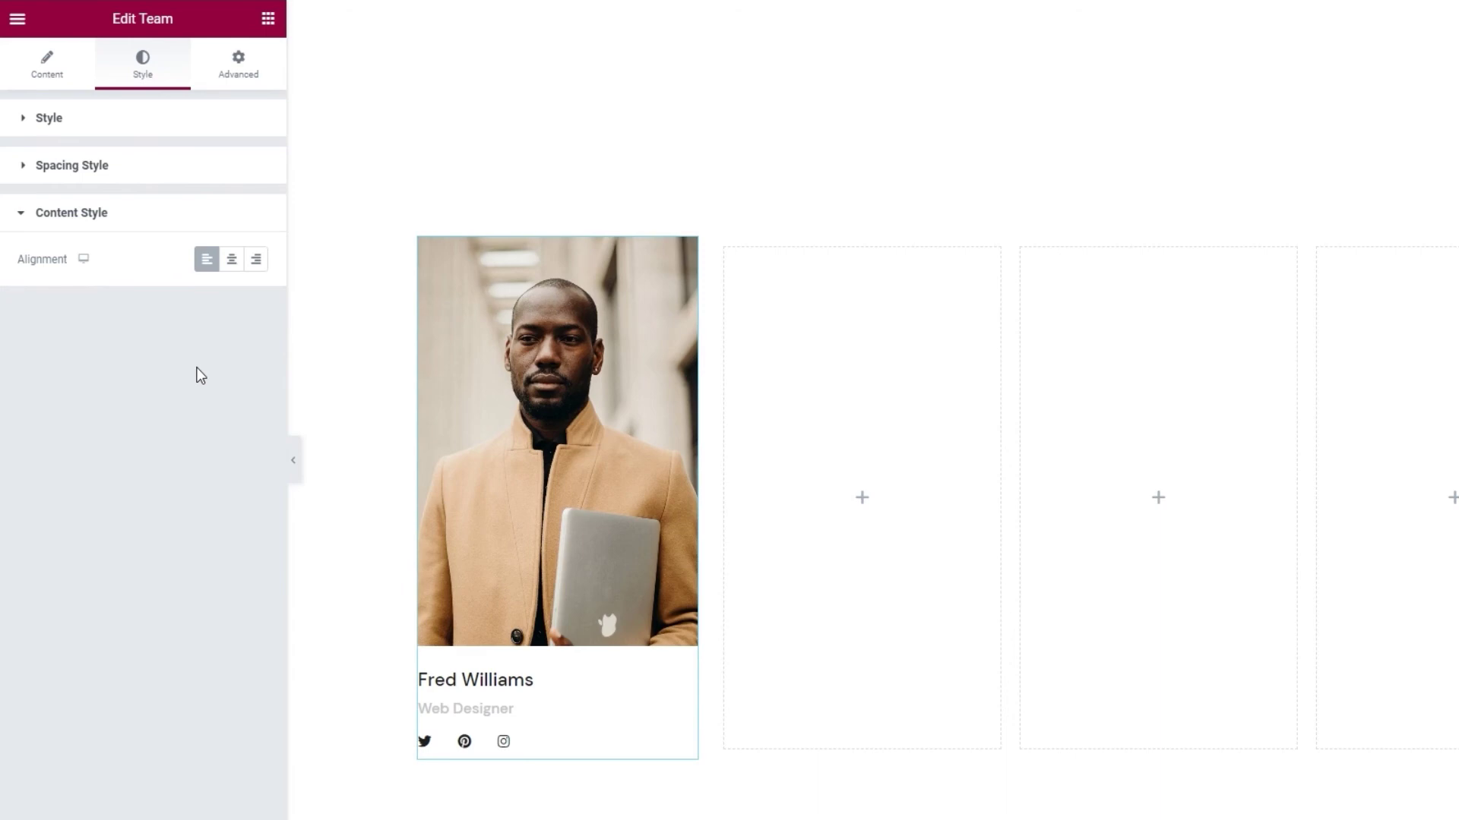
- Duplicate the Web Designer team card and move the copy into the second column
{"action": "right_click", "coordinate": [534, 463]}
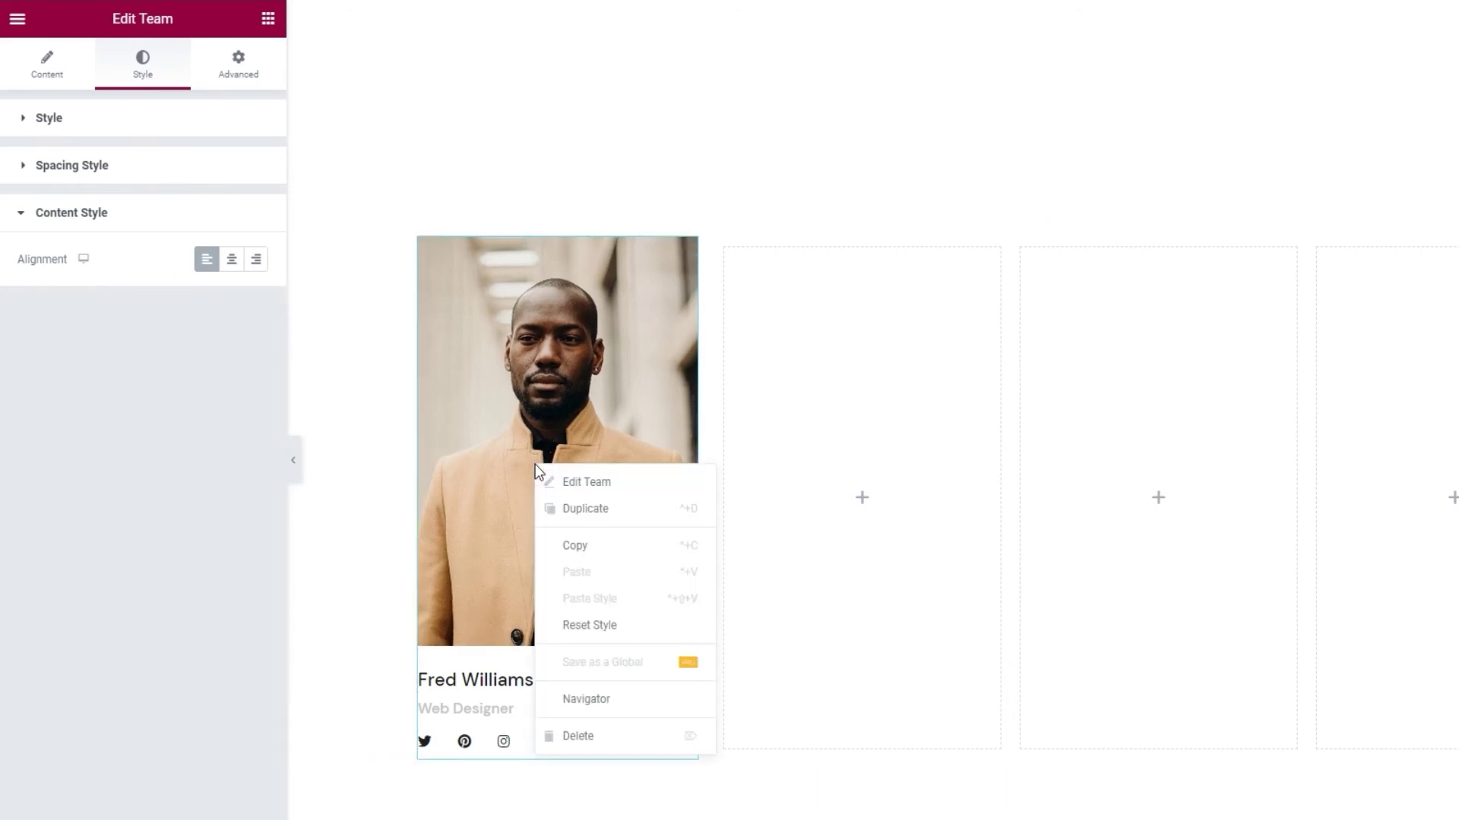
{"action": "left_click", "coordinate": [608, 509]}
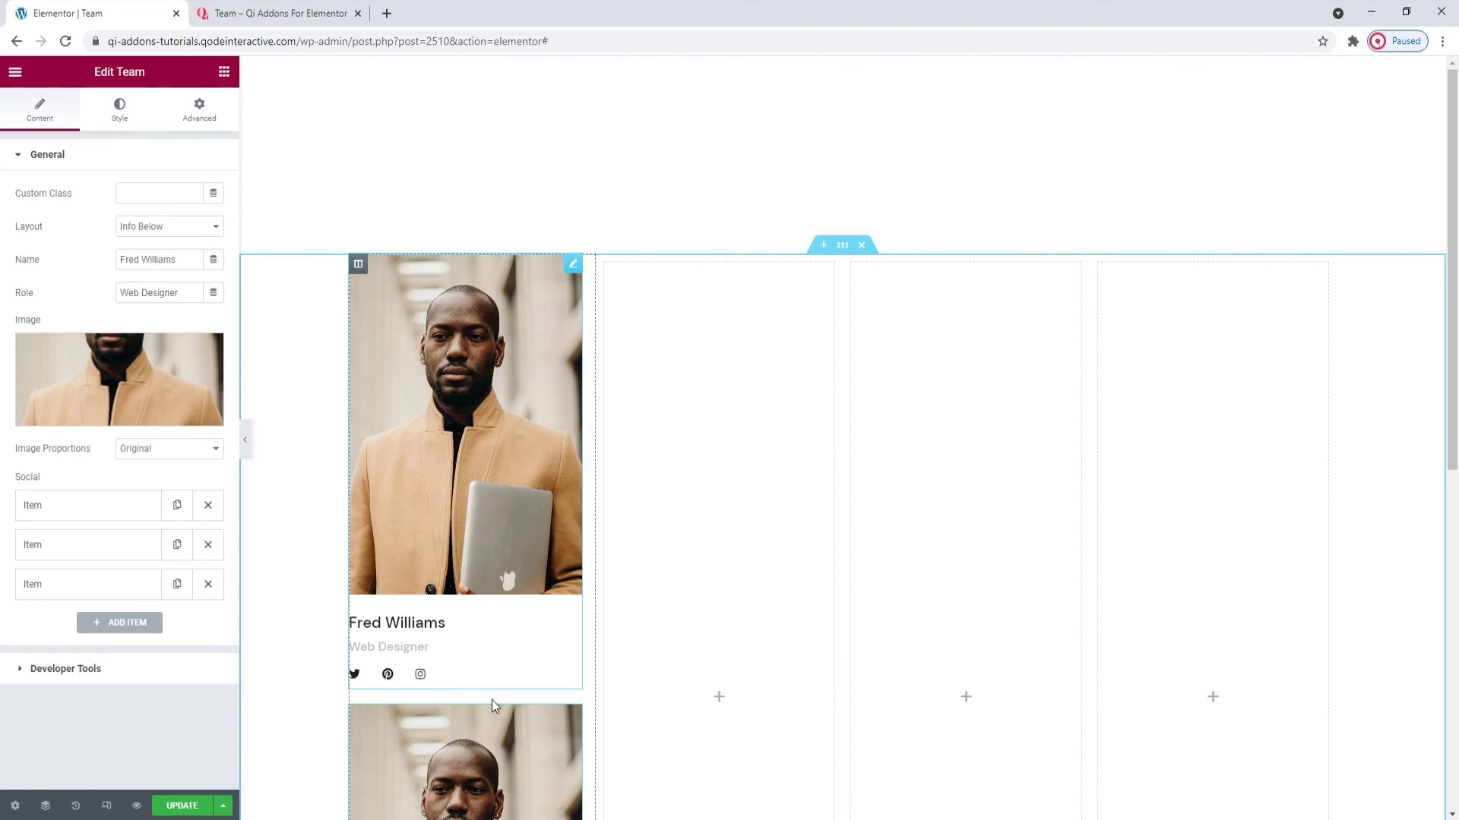
{"action": "left_click_drag", "start_coordinate": [492, 703], "coordinate": [624, 486]}
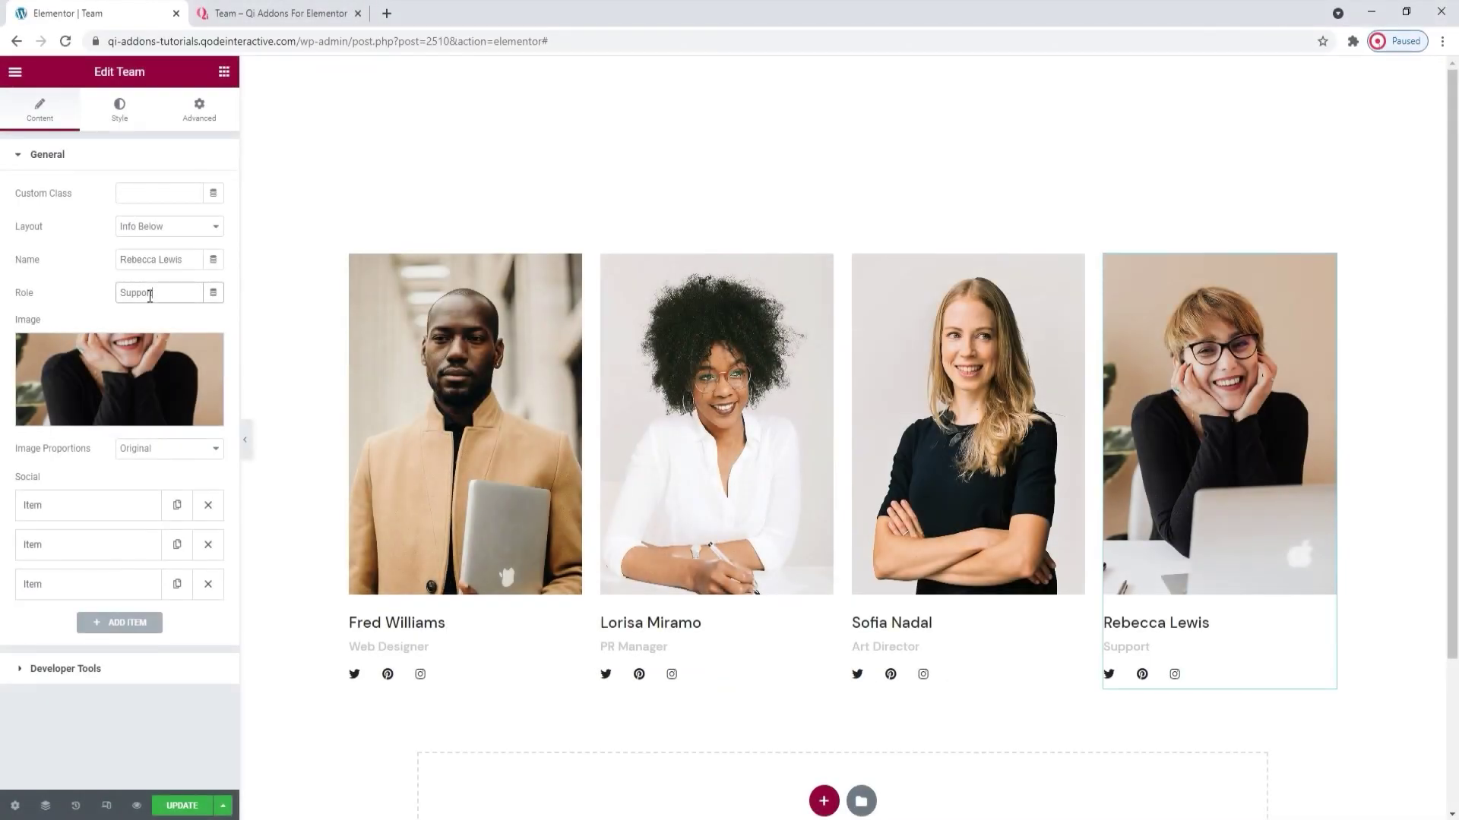
- Save the page with its four team cards using the Update button
{"action": "scroll", "coordinate": [301, 662], "scroll_direction": "down", "scroll_amount": 1}
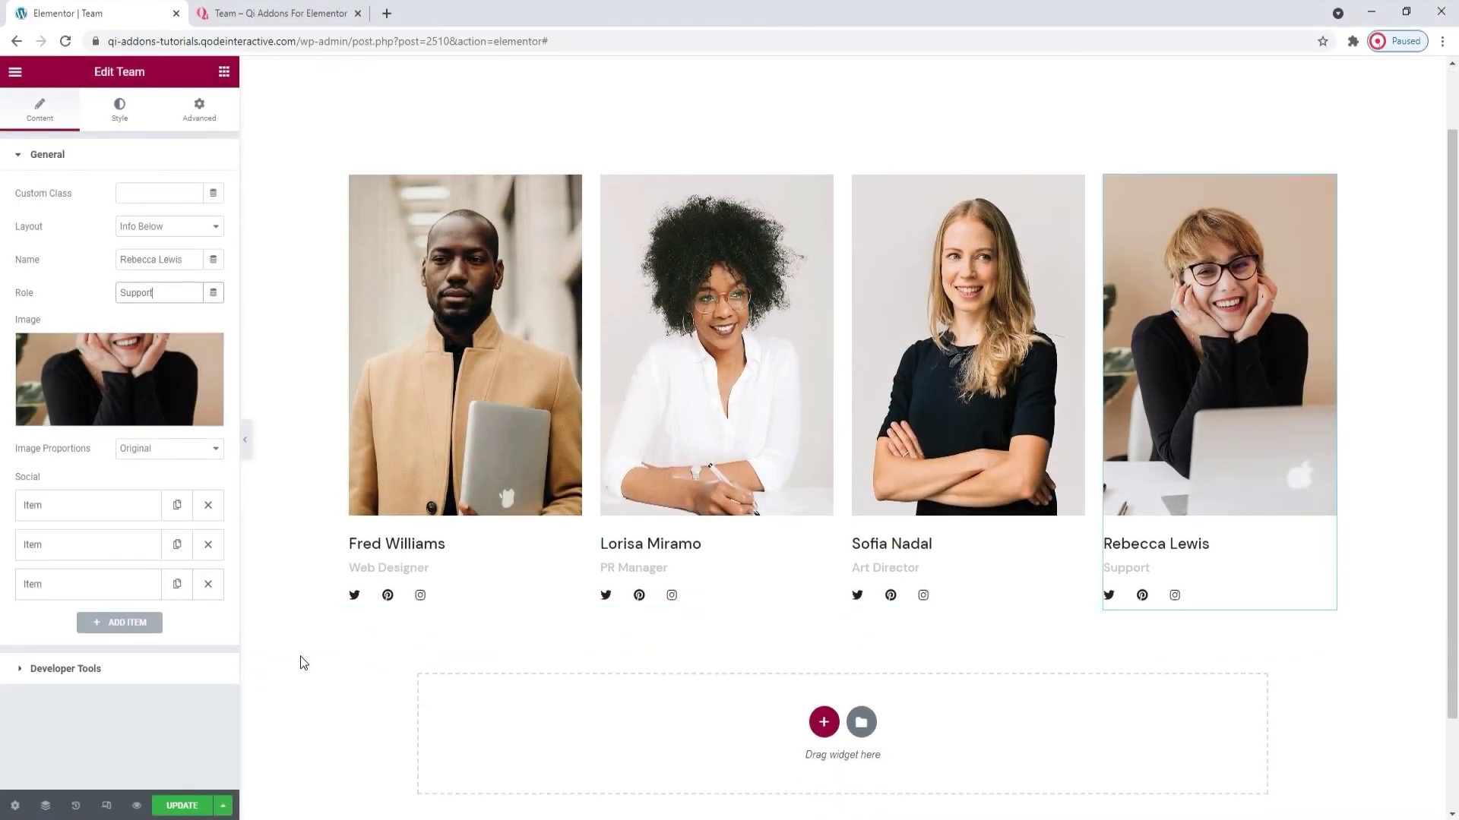
{"action": "left_click", "coordinate": [187, 805]}
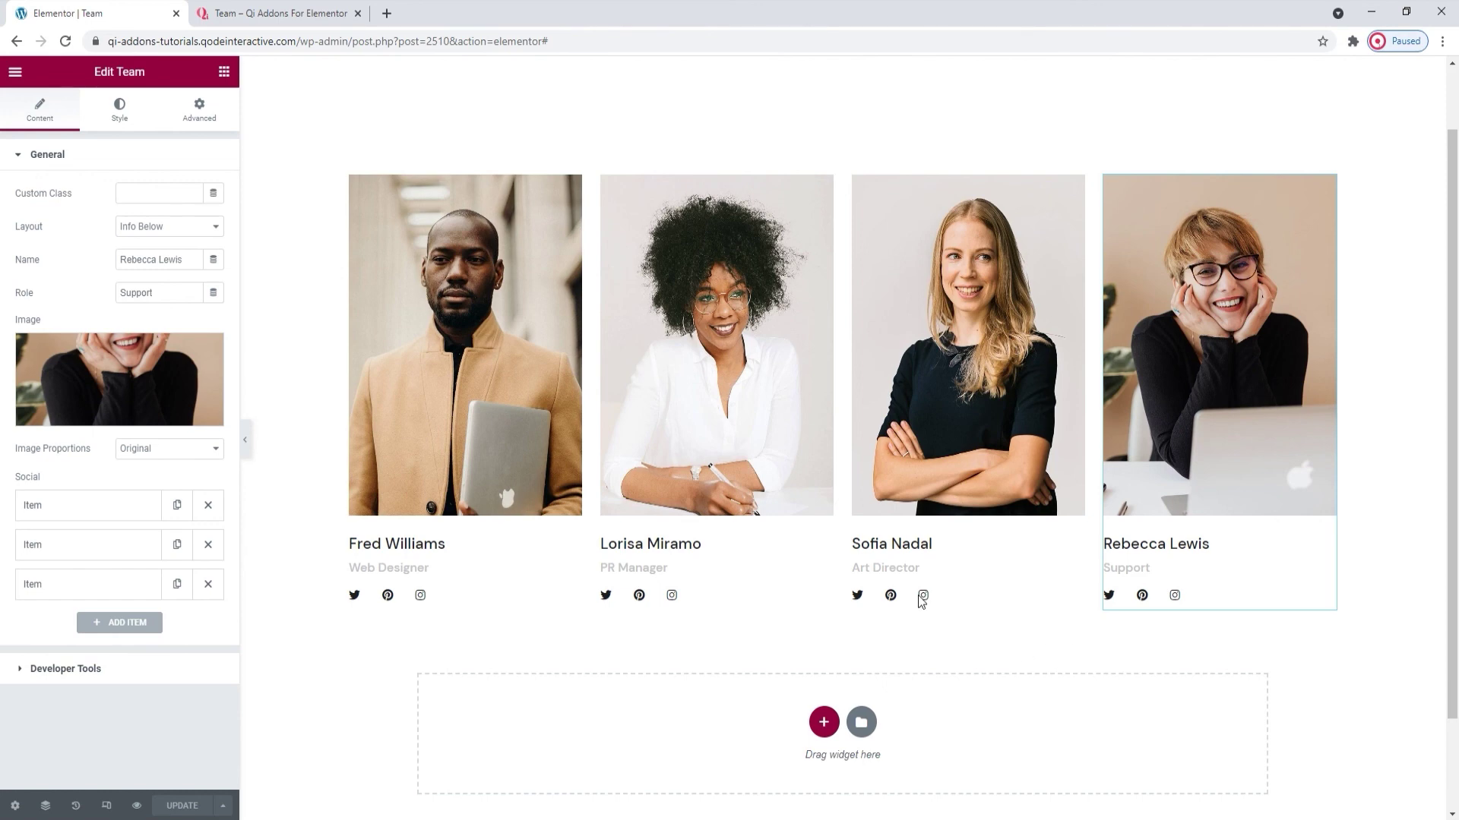
- Return to the Qi Addons Team demo tab and scroll through its layouts from the top
{"action": "left_click", "coordinate": [300, 13]}
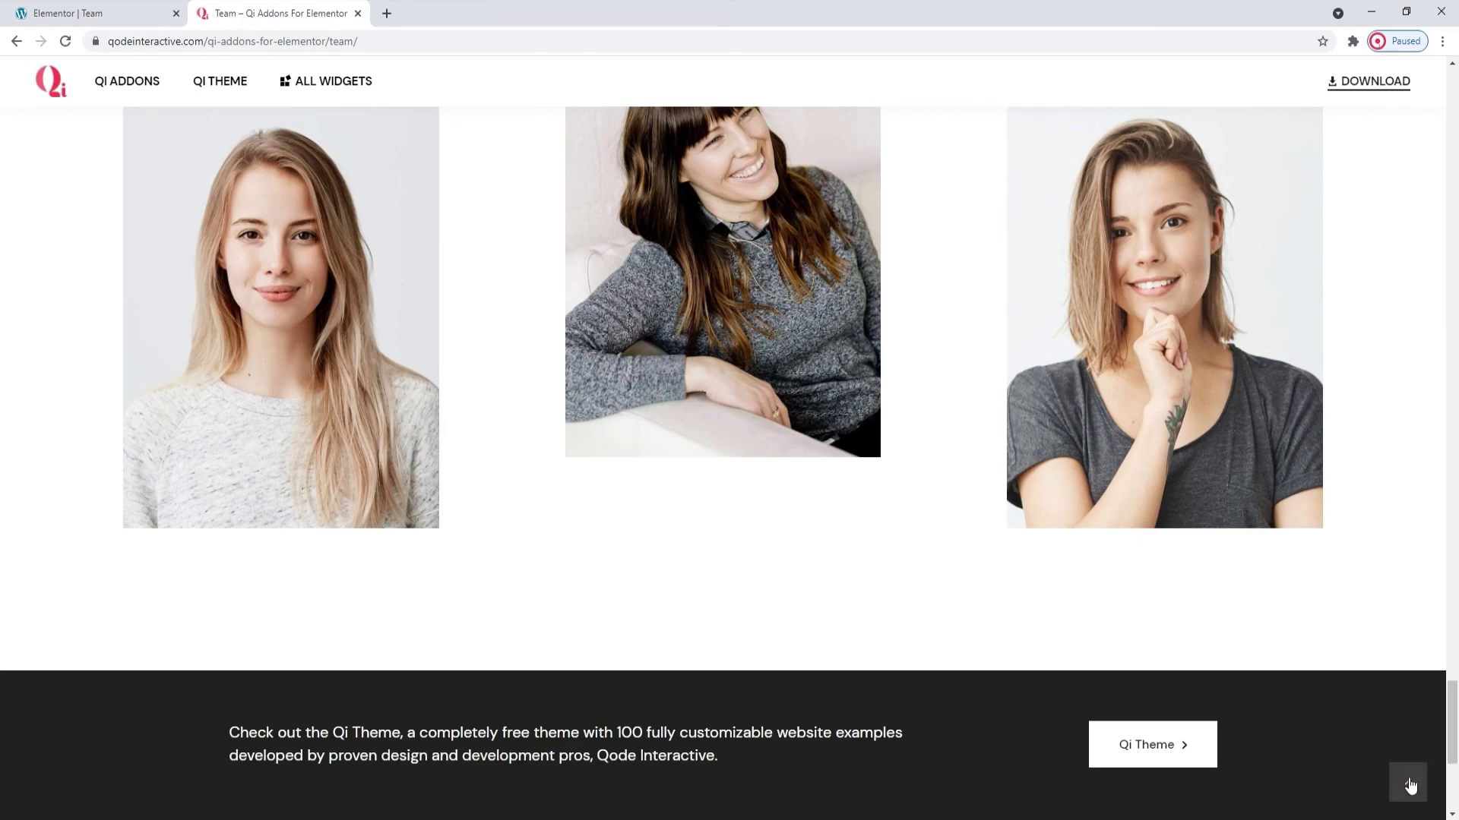
{"action": "left_click", "coordinate": [1409, 783]}
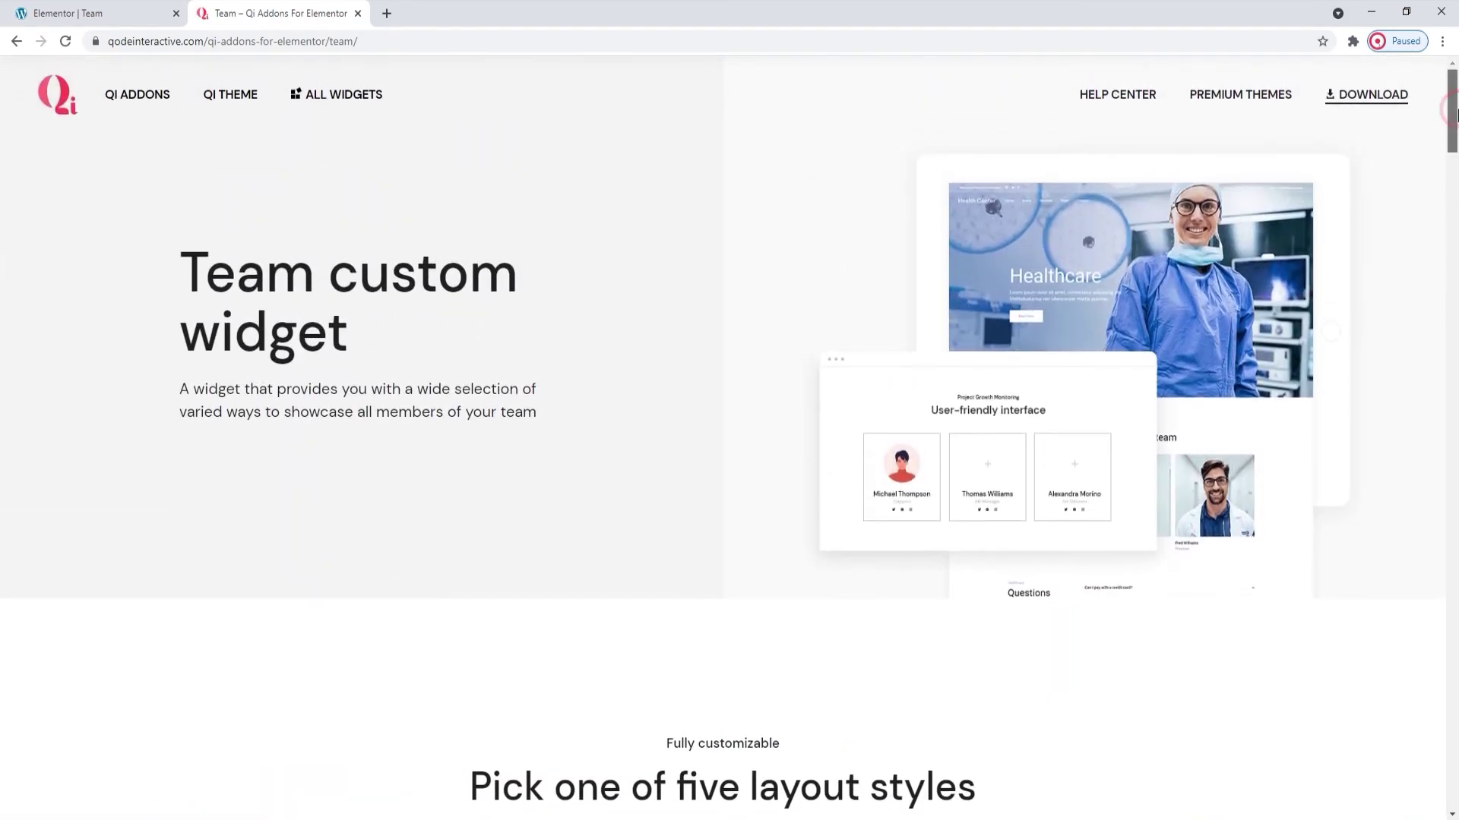
{"action": "left_click_drag", "start_coordinate": [1451, 112], "coordinate": [1453, 240]}
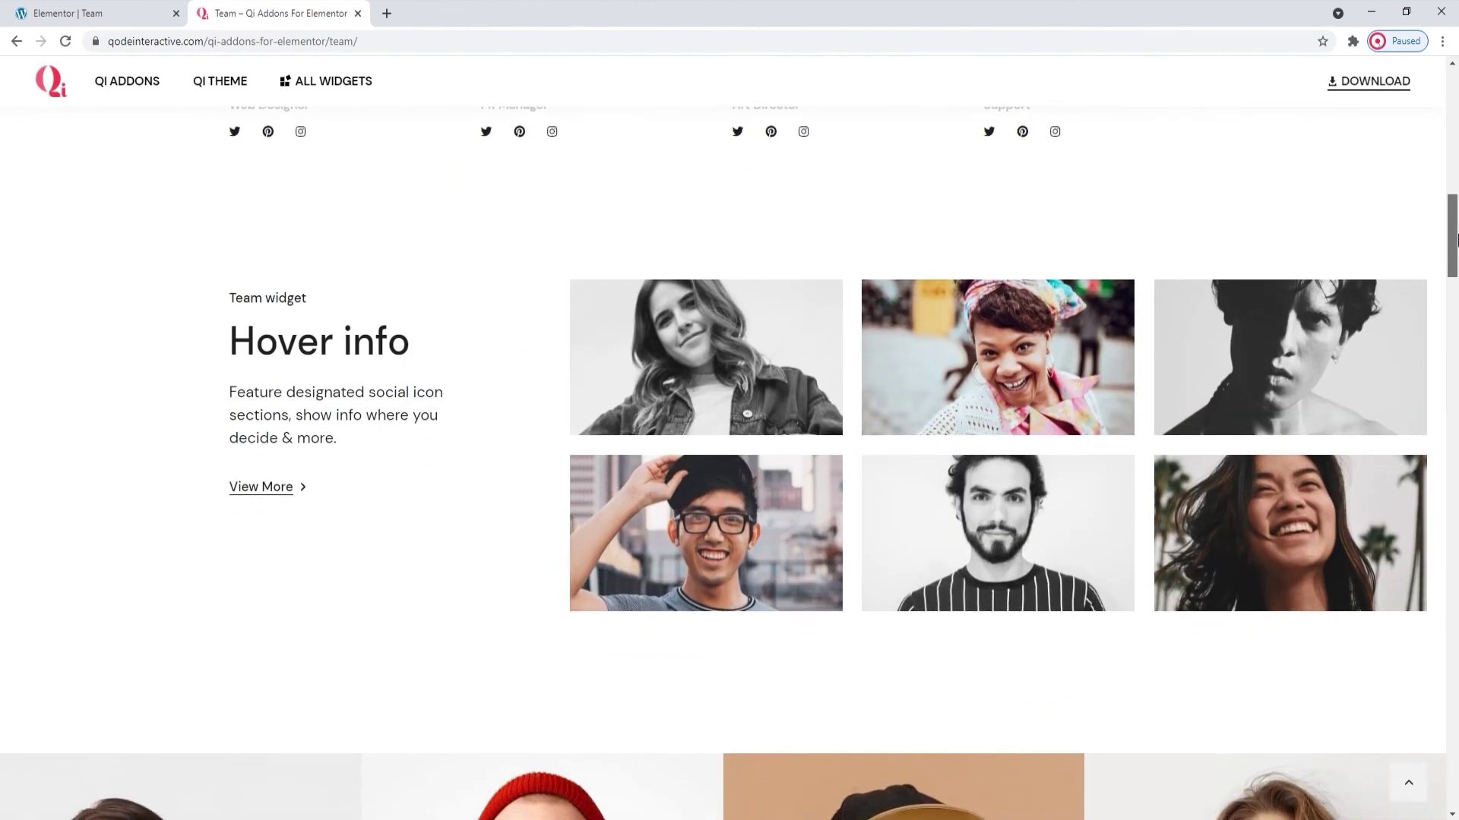
{"action": "left_click_drag", "start_coordinate": [1453, 240], "coordinate": [1455, 722]}
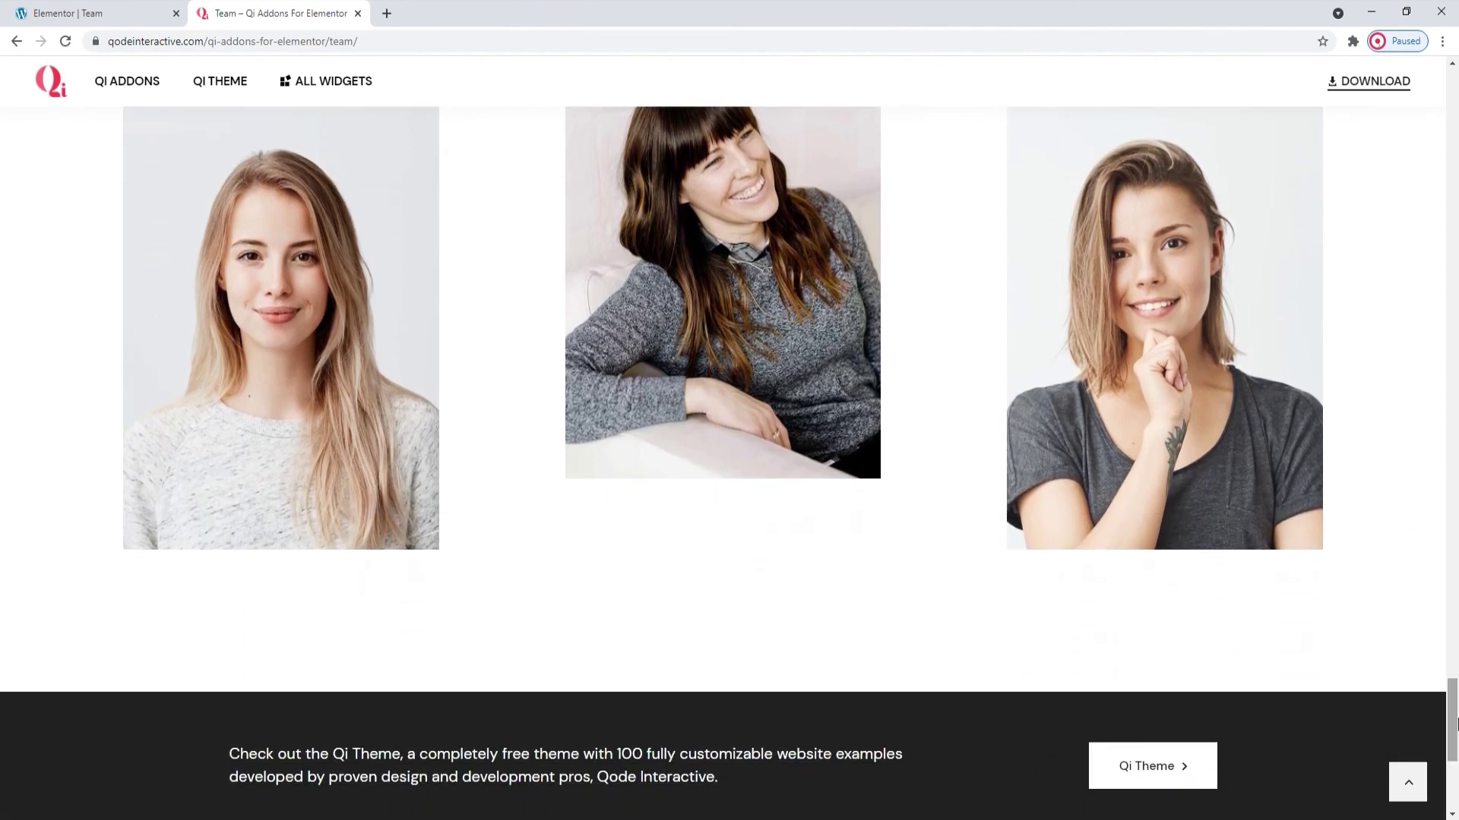